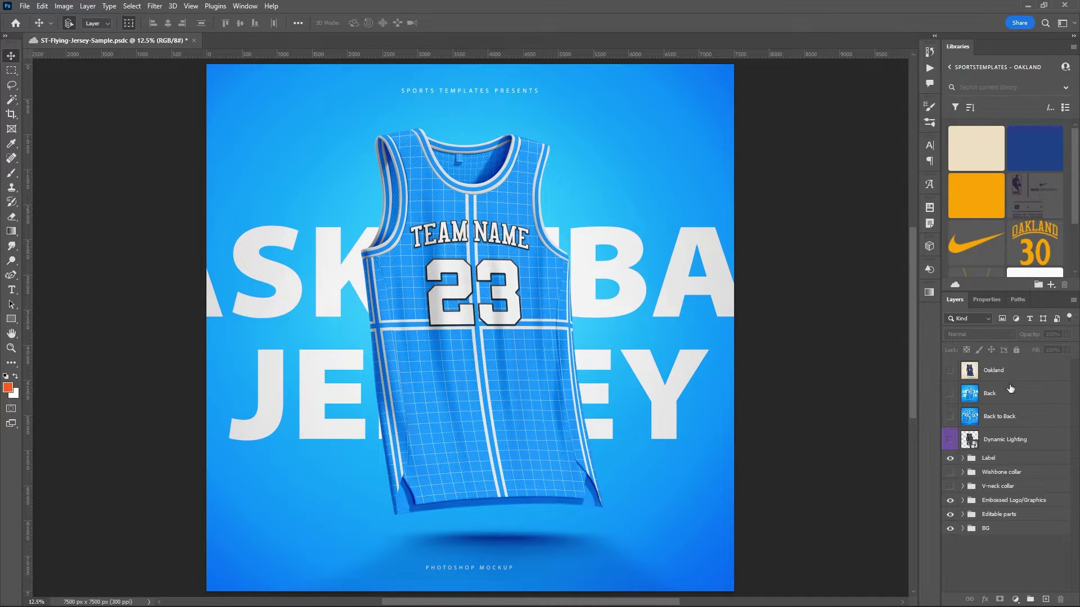
Preview the finished Oakland jersey design by showing its layer, and hide it again
left_click(949, 371)
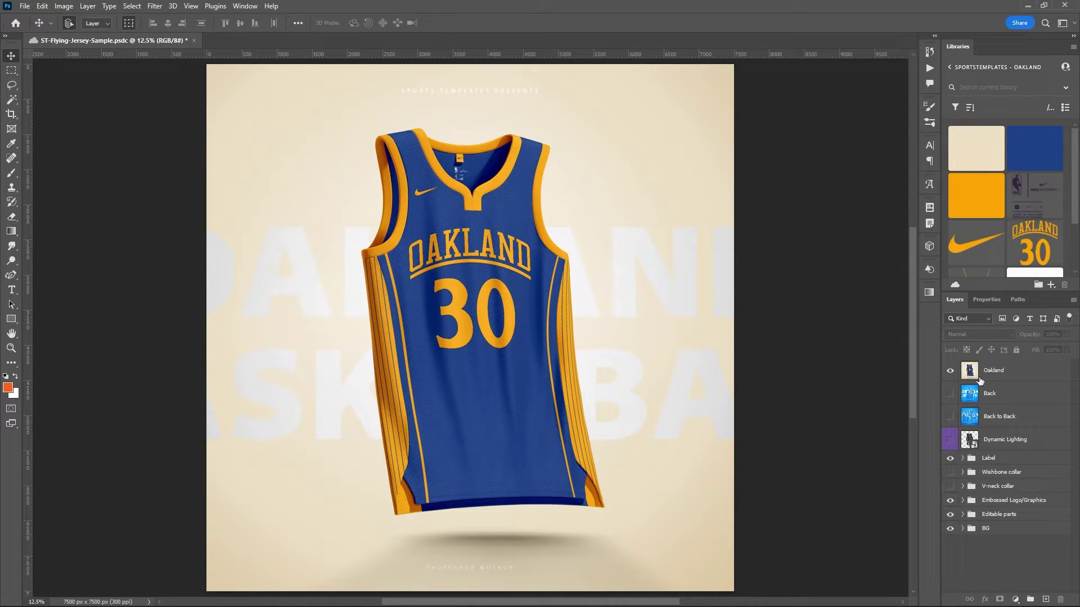
left_click(949, 371)
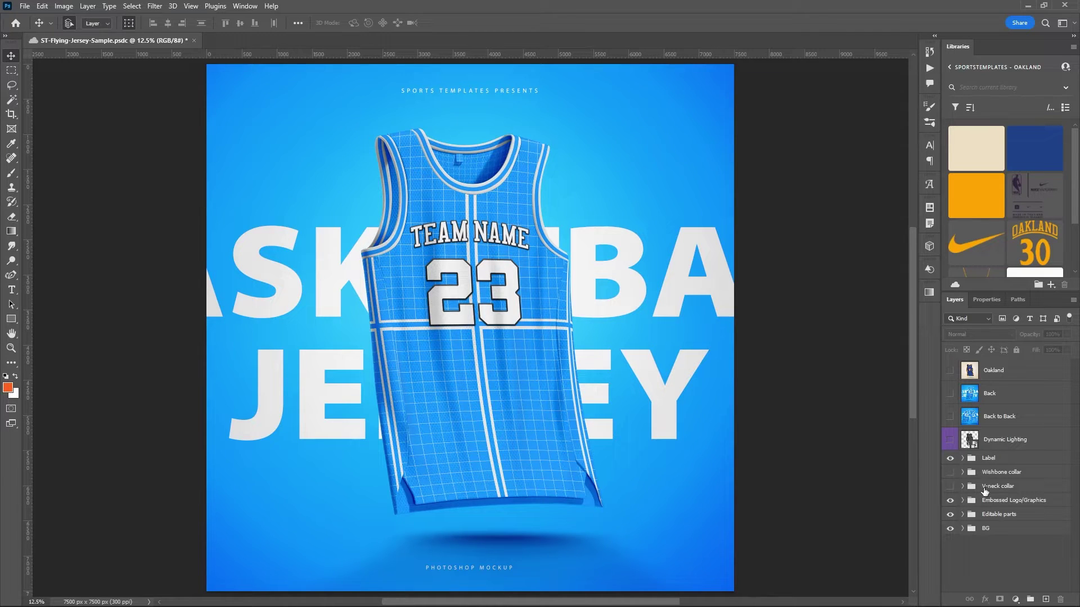
Try the V-neck collar on the jersey and switch it to the wishbone collar, hiding the V-neck group
left_click(951, 487)
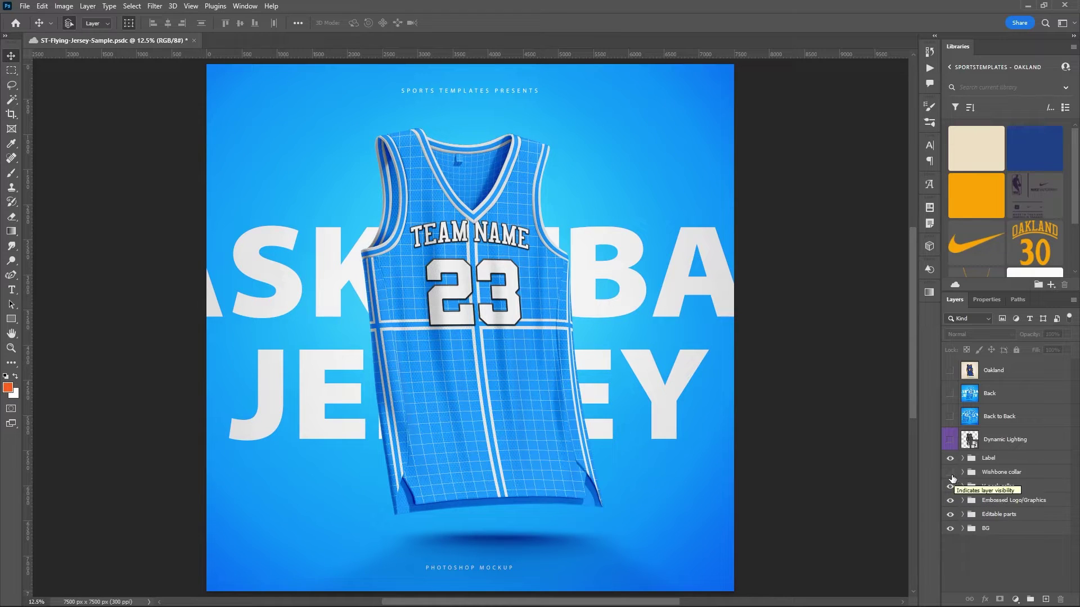
left_click(950, 472)
key("ctrl+s")
left_click(950, 487)
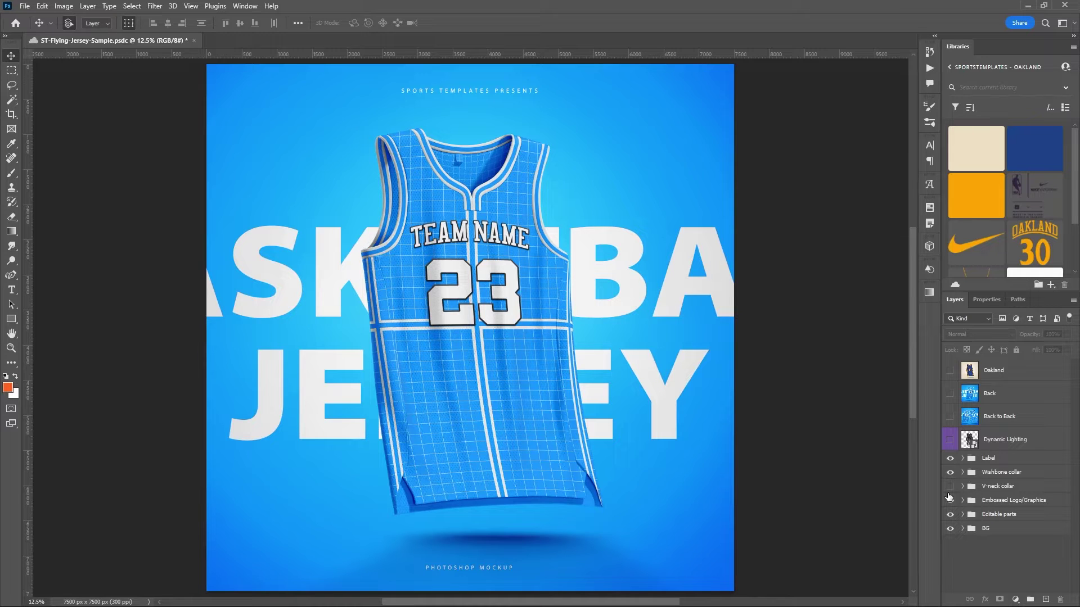
left_click(950, 473)
left_click(949, 472)
Preview the Back and Back to Back layers one at a time, hiding each again
left_click(950, 394)
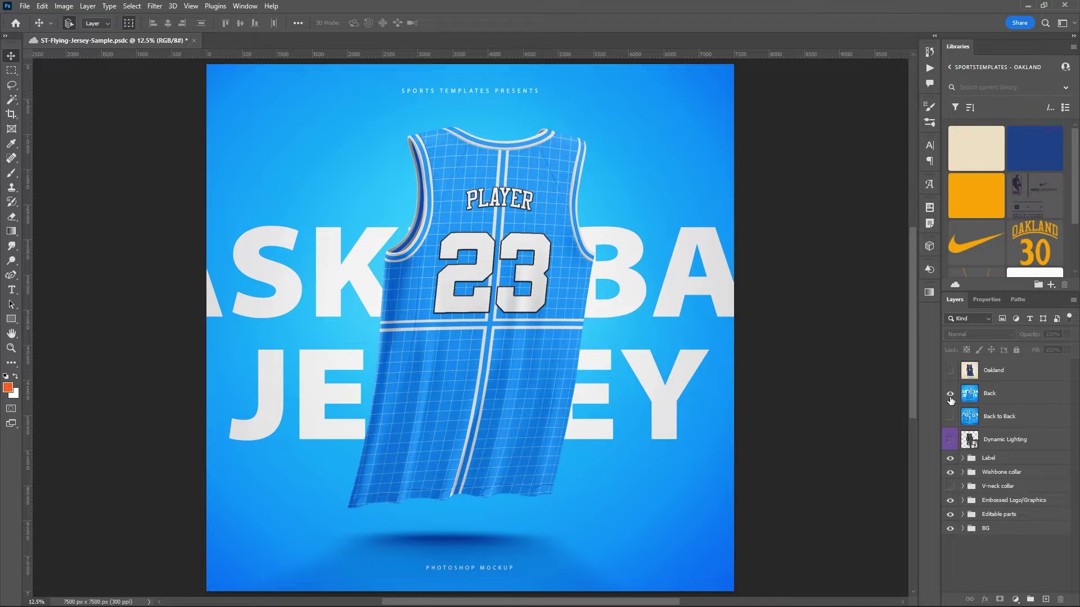
left_click(950, 394)
left_click(950, 417)
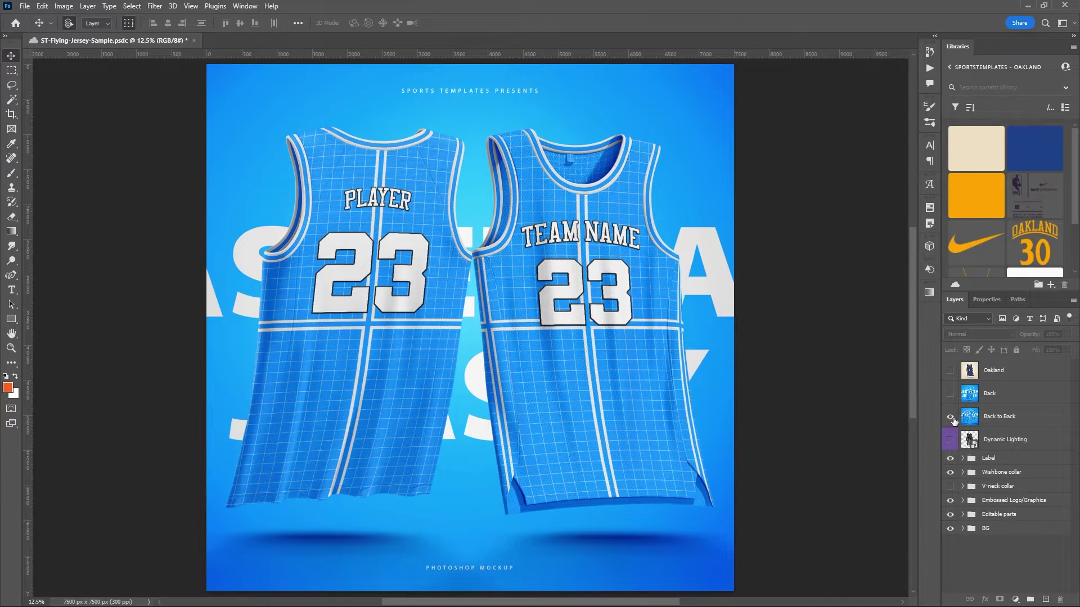
left_click(950, 417)
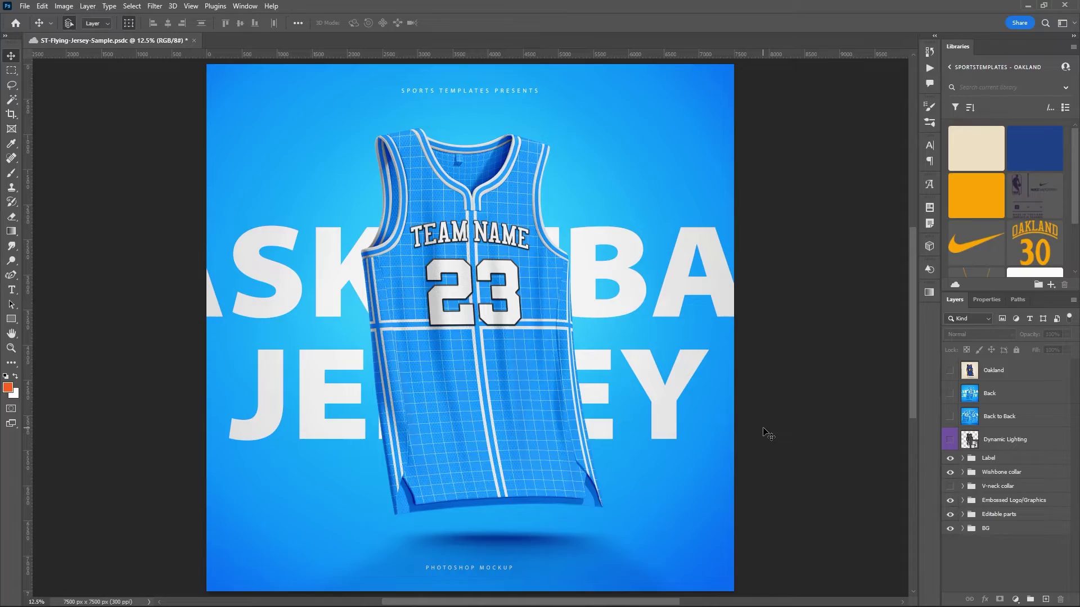
Examine the jersey's mesh texture, numbers, collar, team lettering and lower hem up close, and return to the full view
key("ctrl+plus")
key("ctrl+plus")
key("ctrl+plus")
key("ctrl+plus")
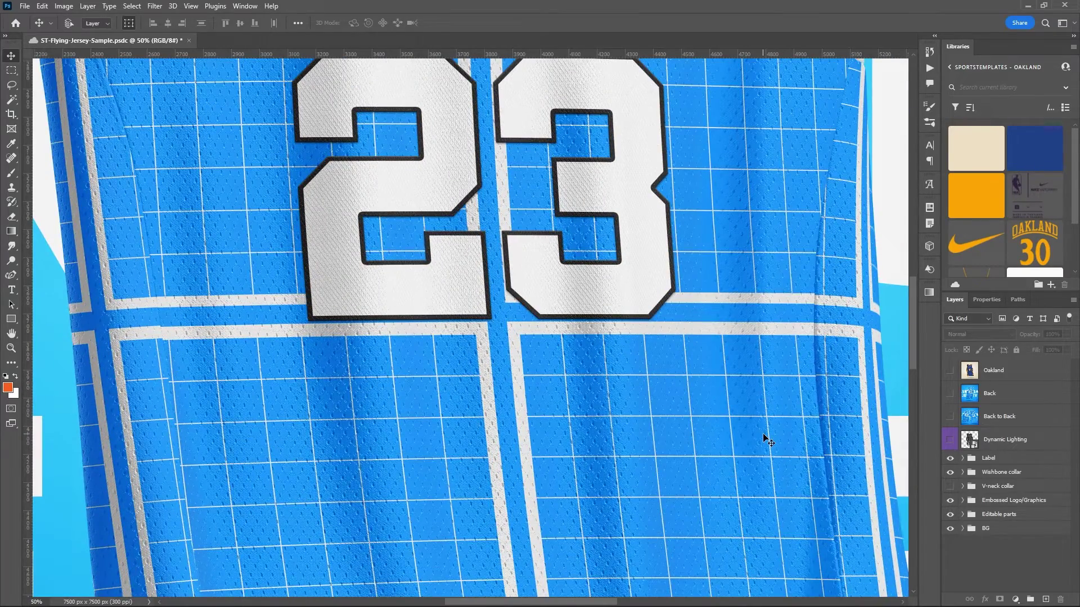
key("ctrl+plus")
scroll(602, 309, "up", 2)
left_click_drag(615, 251, 629, 342)
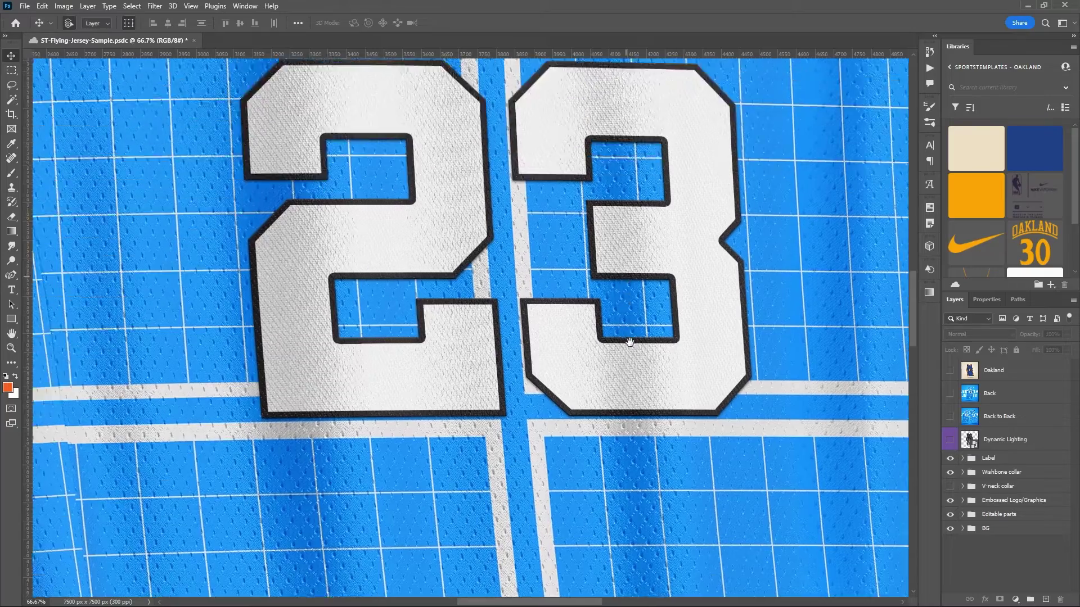
left_click_drag(590, 168, 613, 337)
left_click_drag(535, 113, 557, 270)
left_click_drag(411, 84, 535, 354)
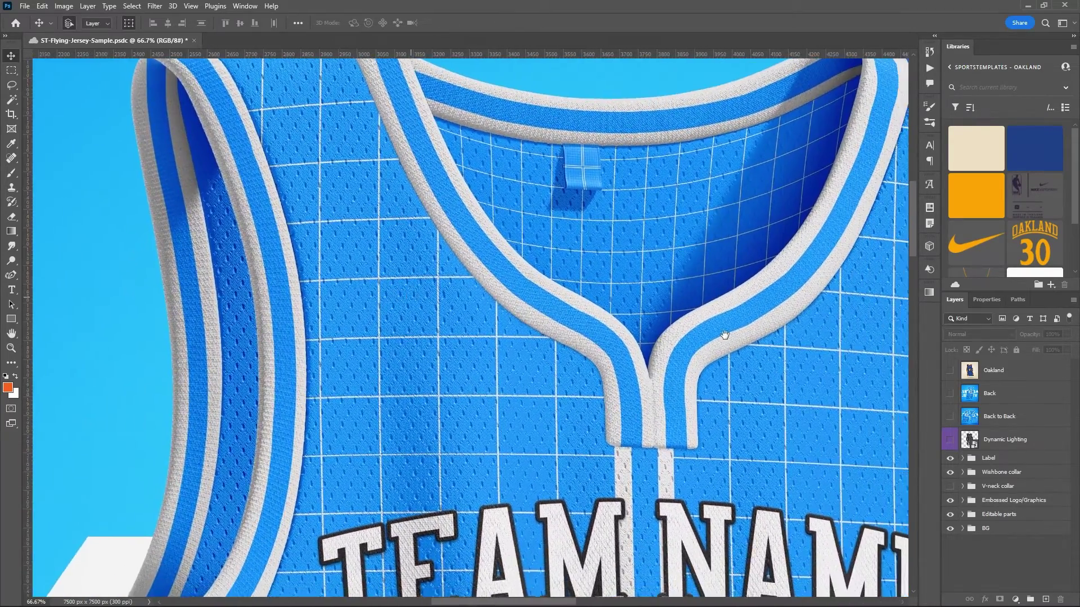
left_click_drag(724, 335, 692, 373)
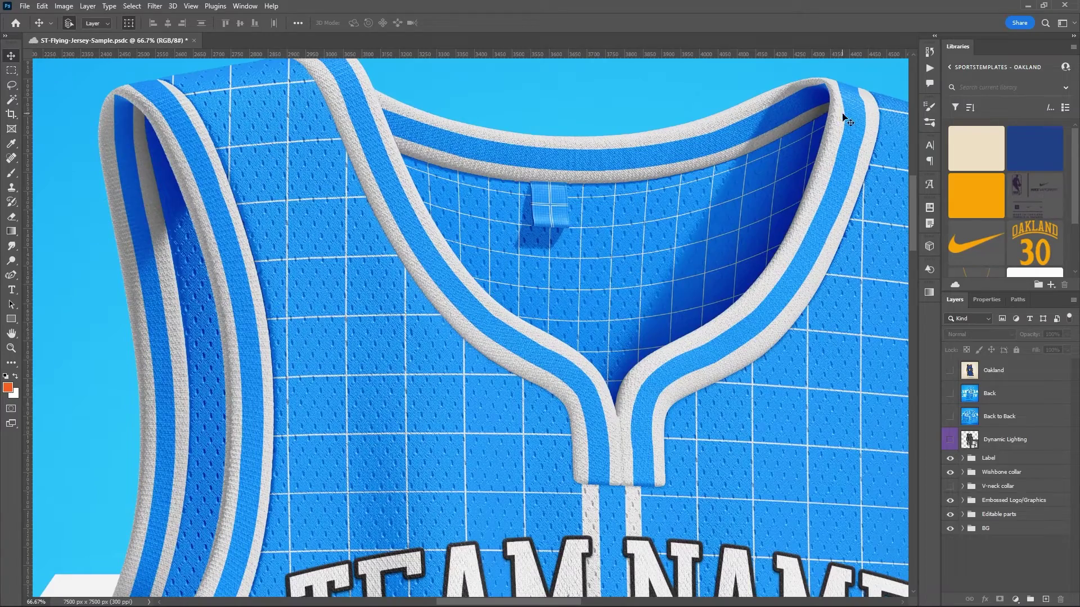
scroll(472, 281, "down", 5)
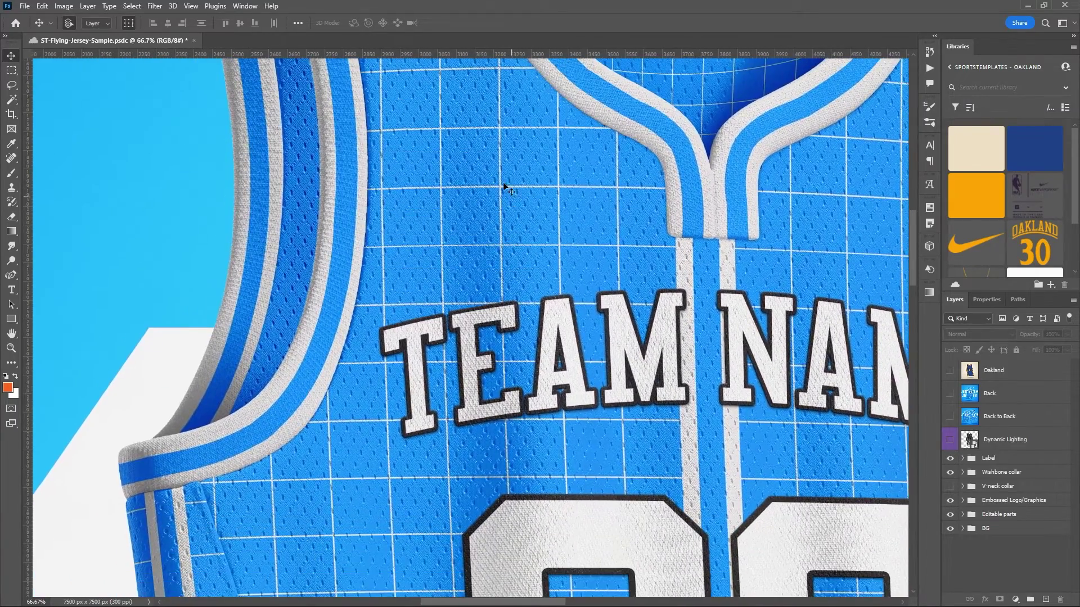
scroll(658, 373, "down", 4)
scroll(726, 346, "down", 2)
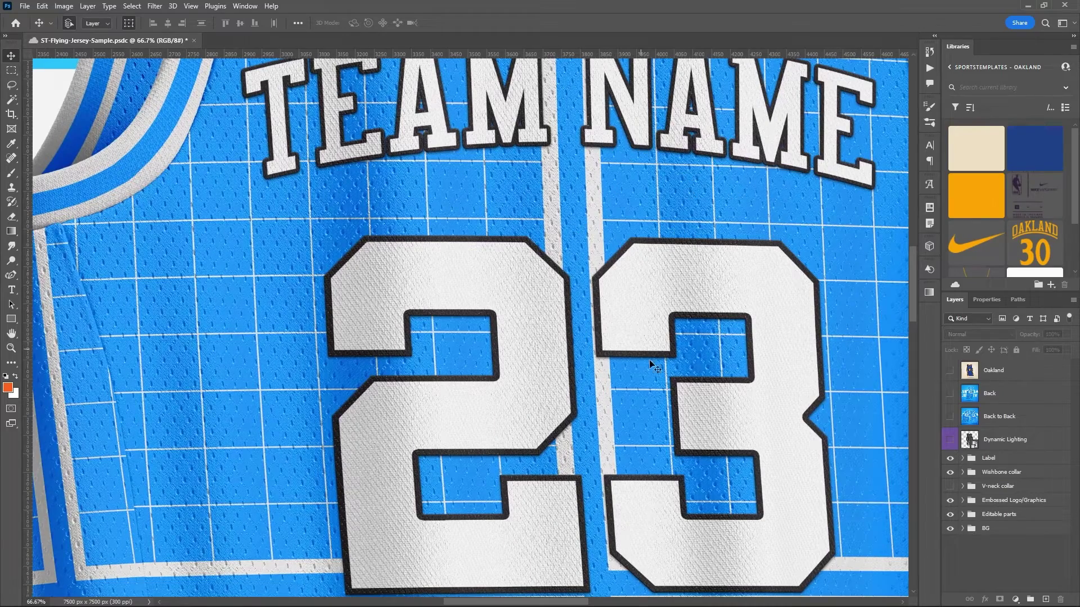
scroll(710, 424, "down", 9)
scroll(641, 298, "right", 3)
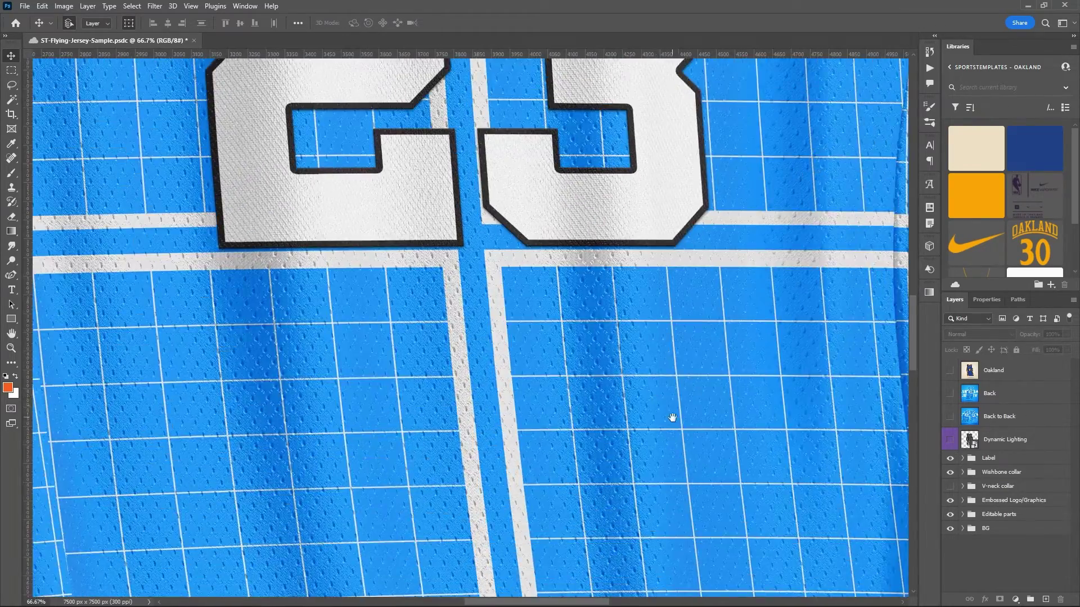
scroll(672, 418, "down", 4)
scroll(585, 294, "right", 4)
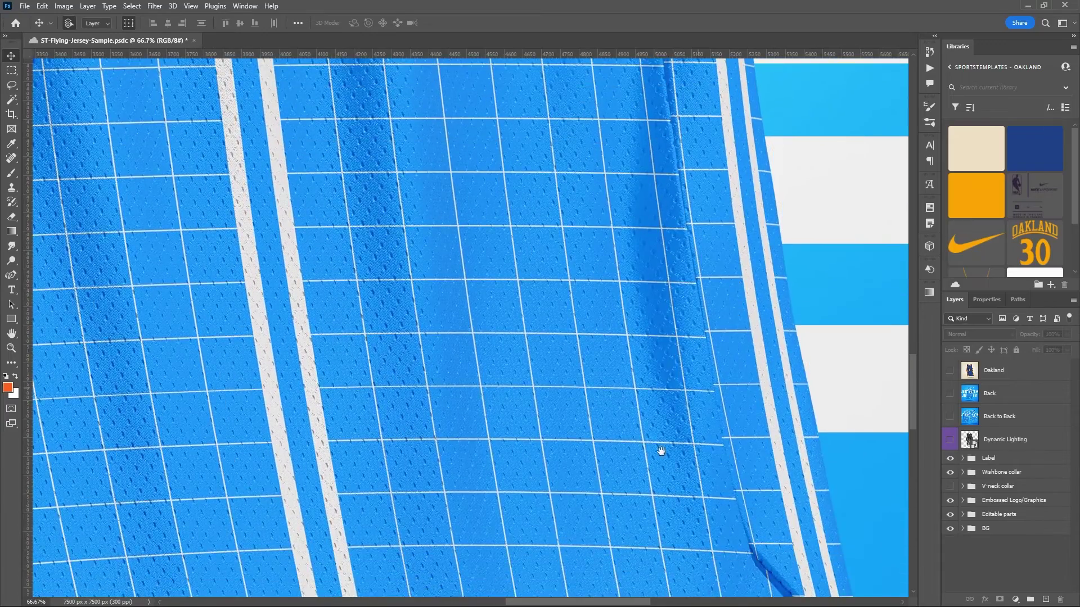
left_click_drag(662, 451, 656, 330)
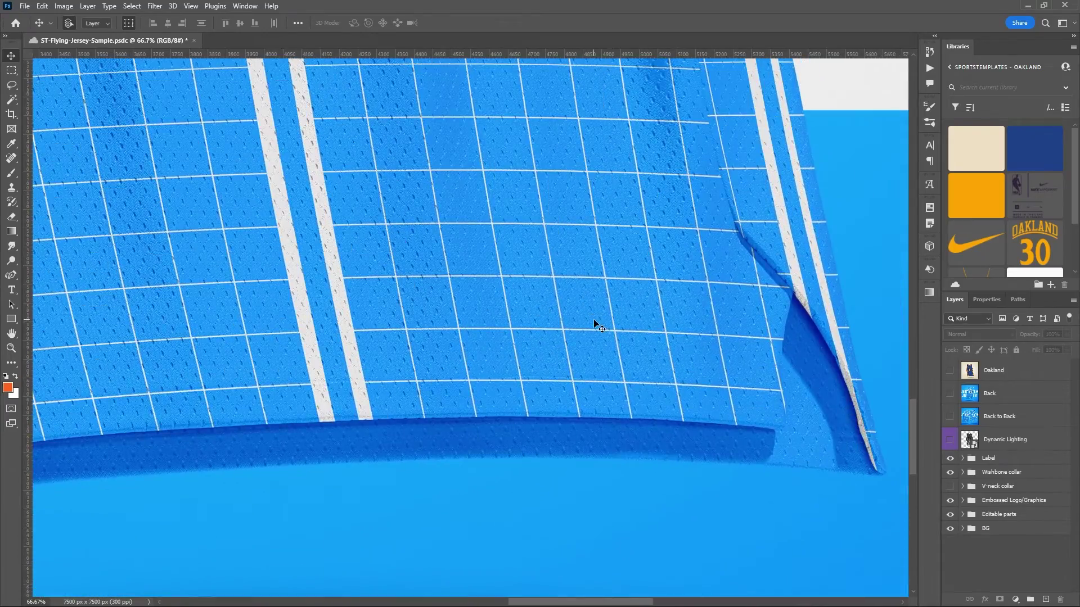
key("ctrl+0")
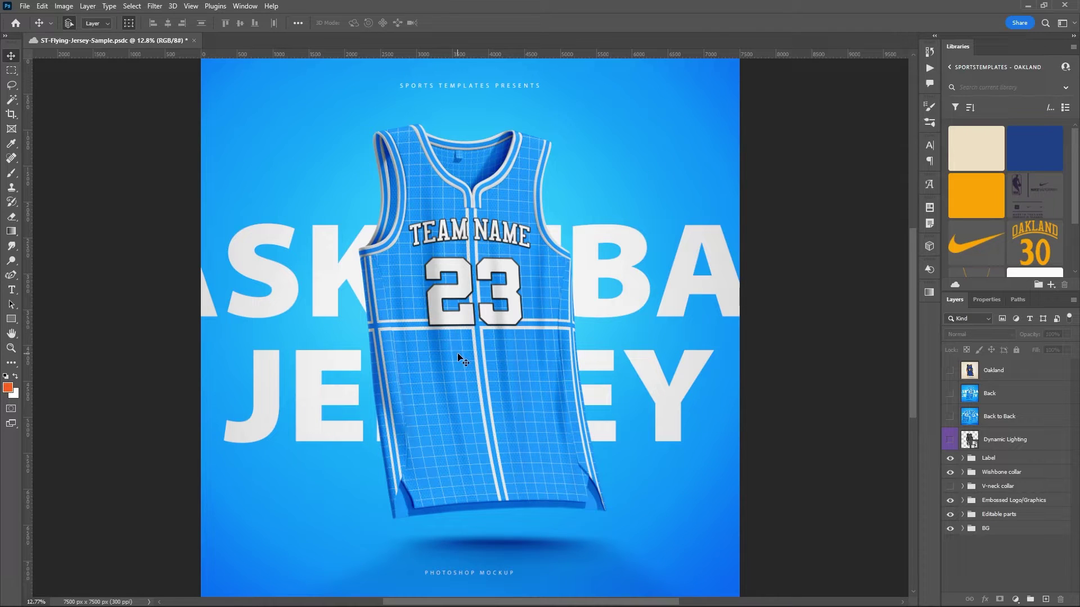
Compare the blue template with the Oakland reference layer by showing it briefly and hiding it
left_click(951, 372)
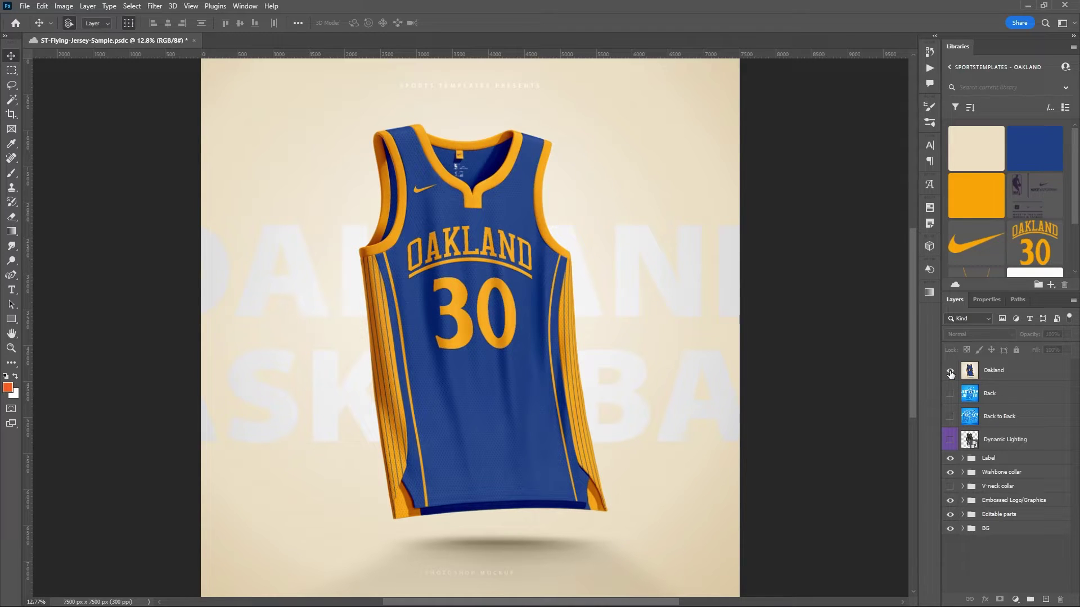
left_click(950, 371)
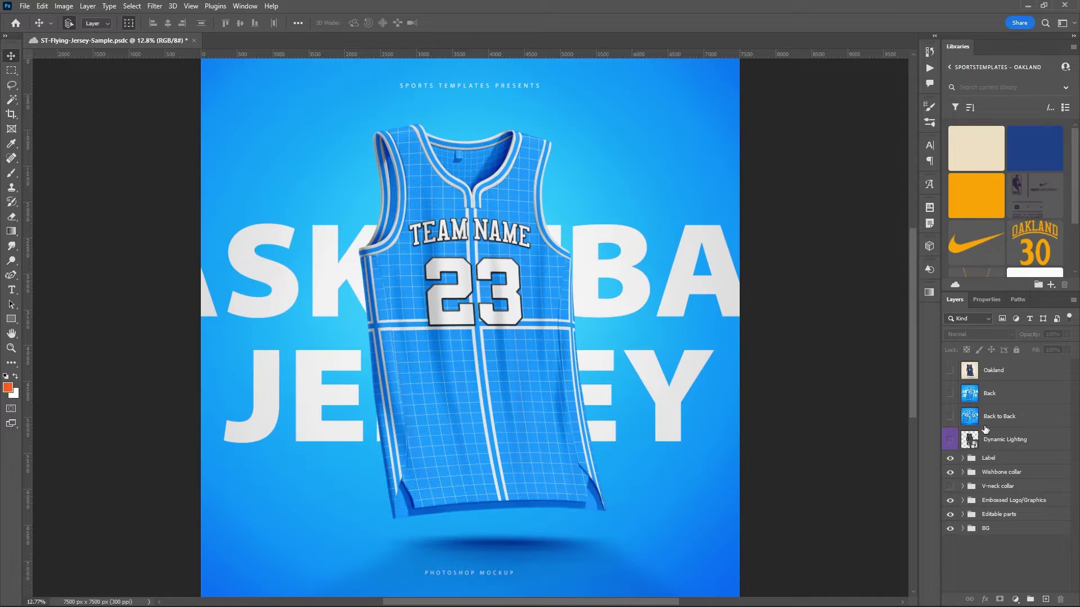
Recolor the BG color layer in the BG group with the Gold library swatch
left_click(962, 528)
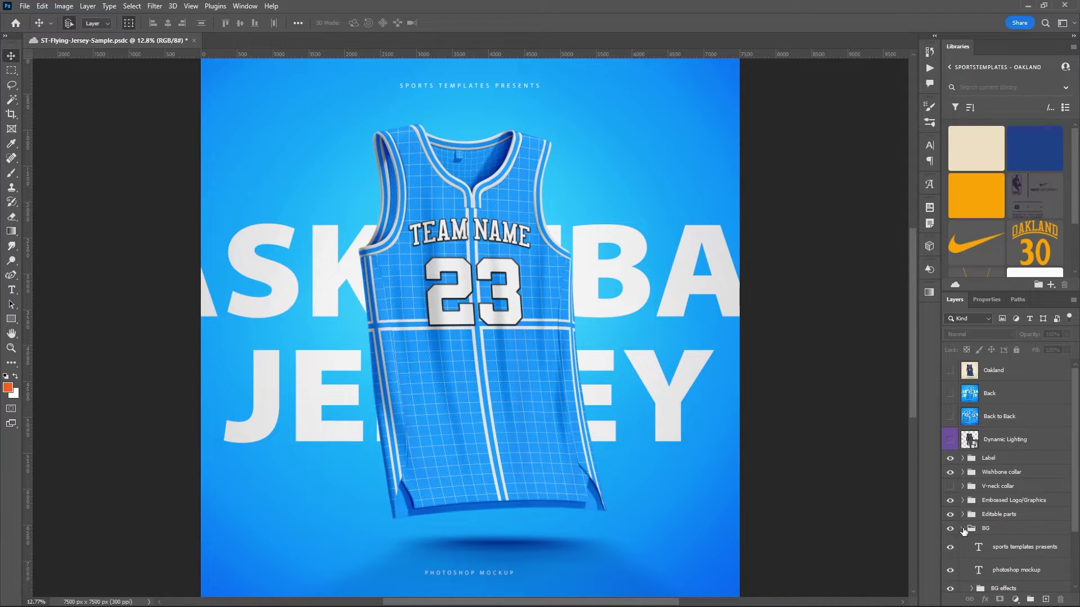
scroll(1022, 474, "down", 3)
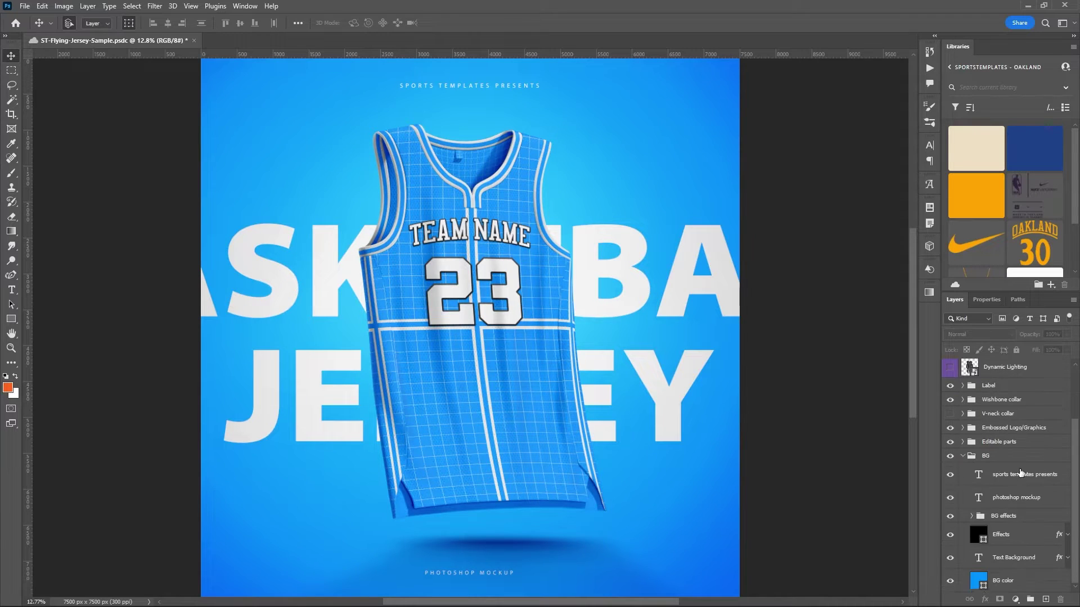
left_click(999, 587)
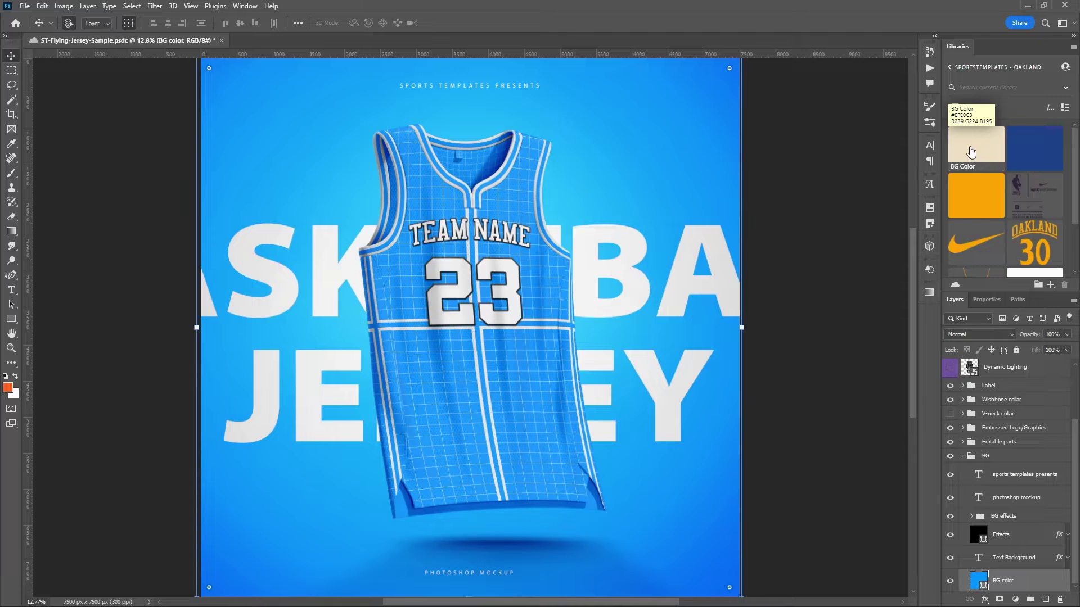
left_click(966, 195)
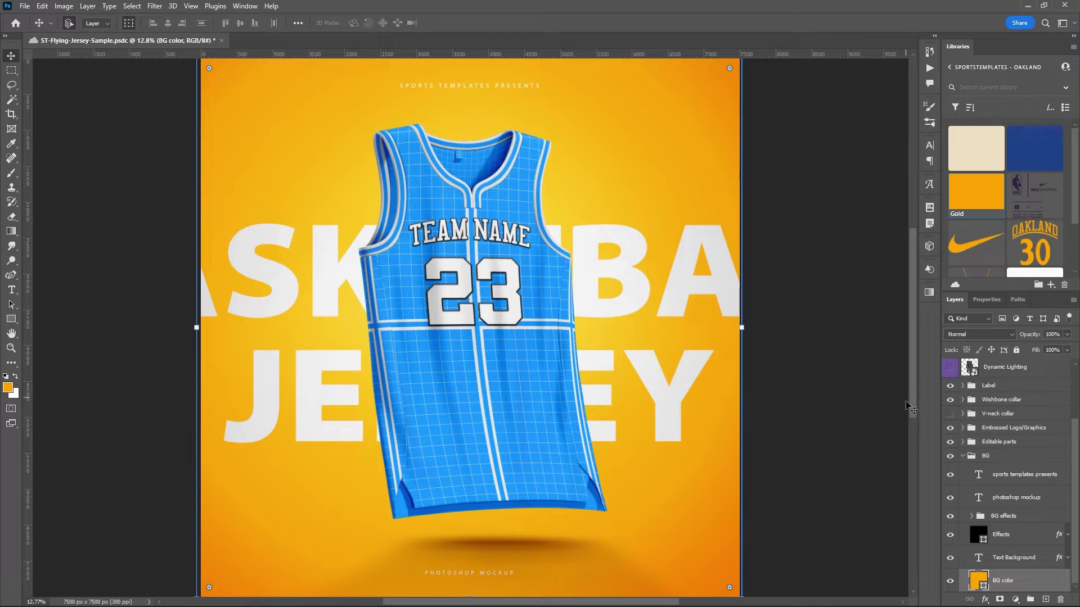
Mute the BG color fill using 25% saturation and 75% brightness, and settle on the lighter beige #d9c7a6
double_click(983, 587)
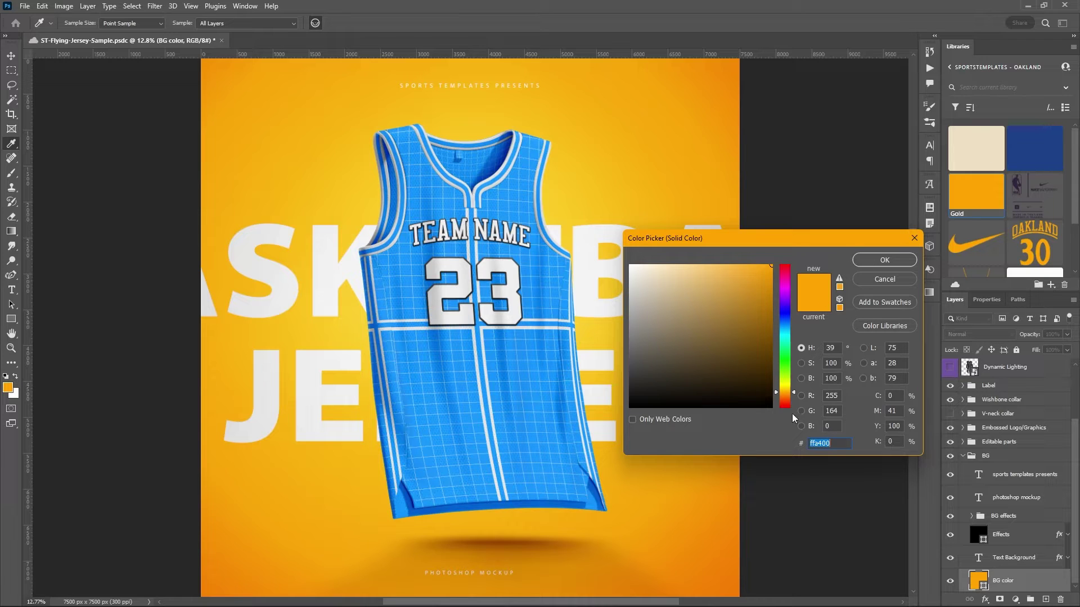
left_click(836, 363)
type("25")
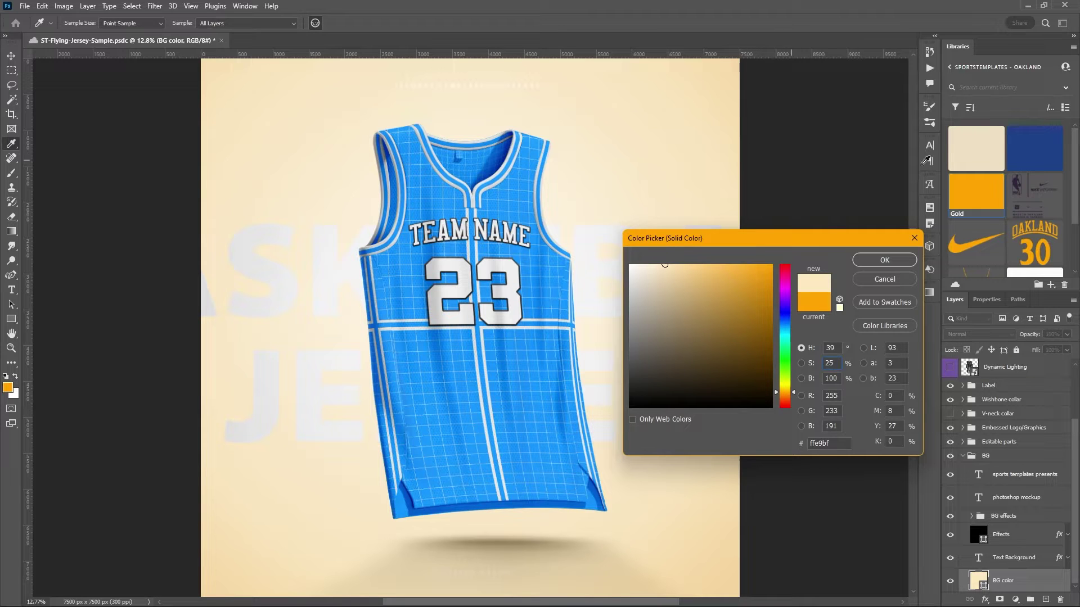
left_click(819, 379)
type("75")
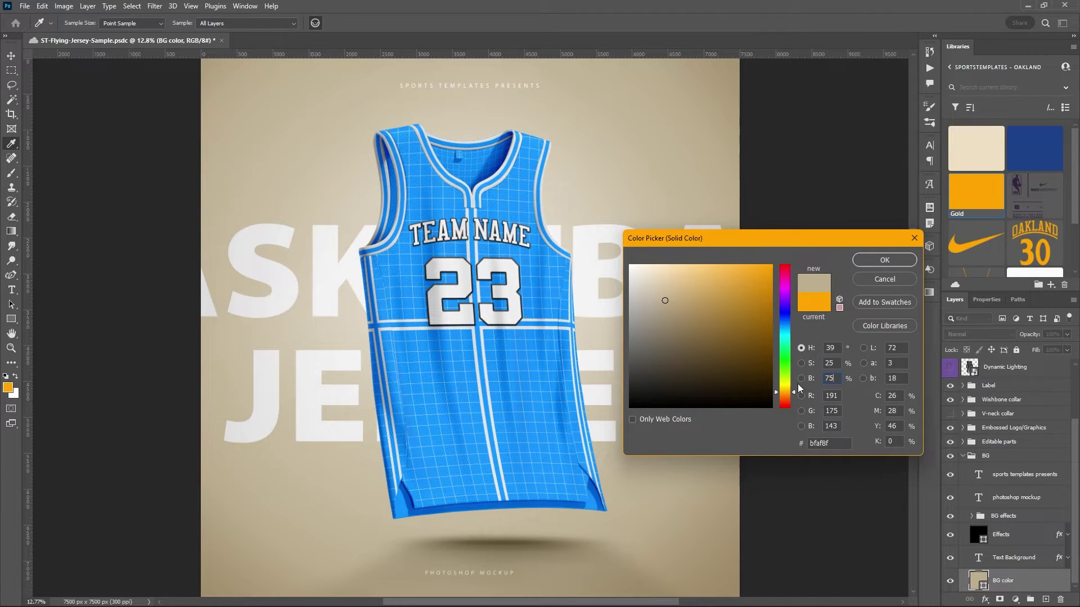
left_click(667, 286)
left_click(667, 286)
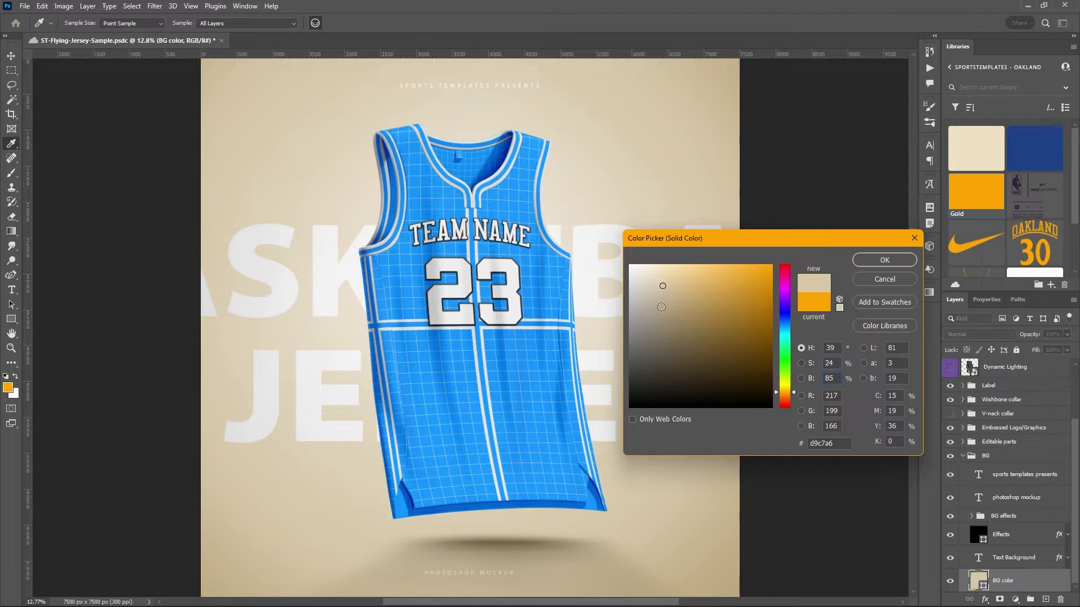
left_click(862, 265)
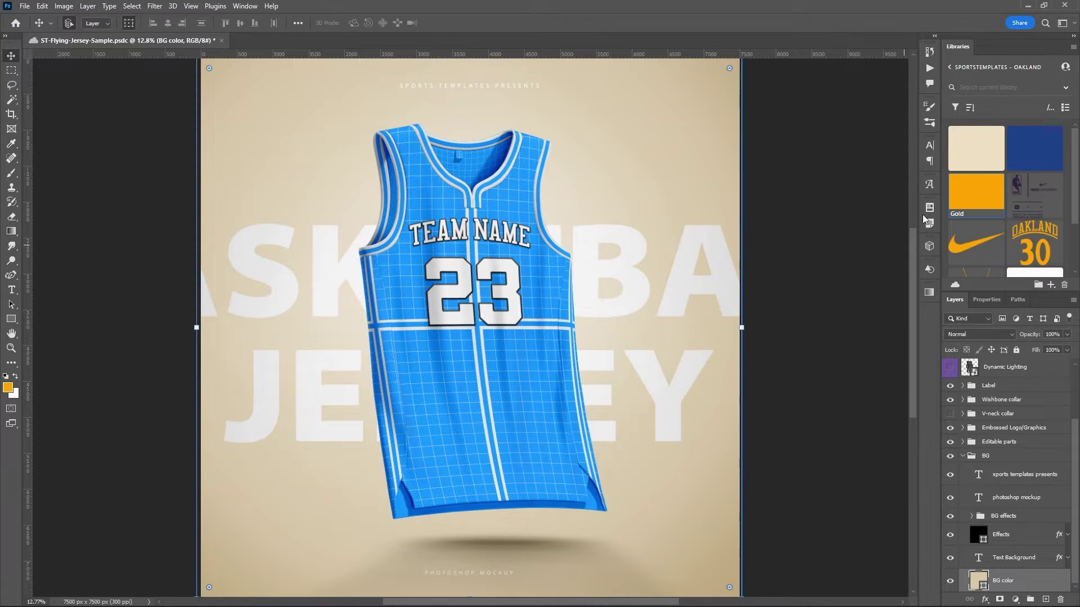
Apply the cream BG Color library swatch to the BG color layer
left_click(974, 157)
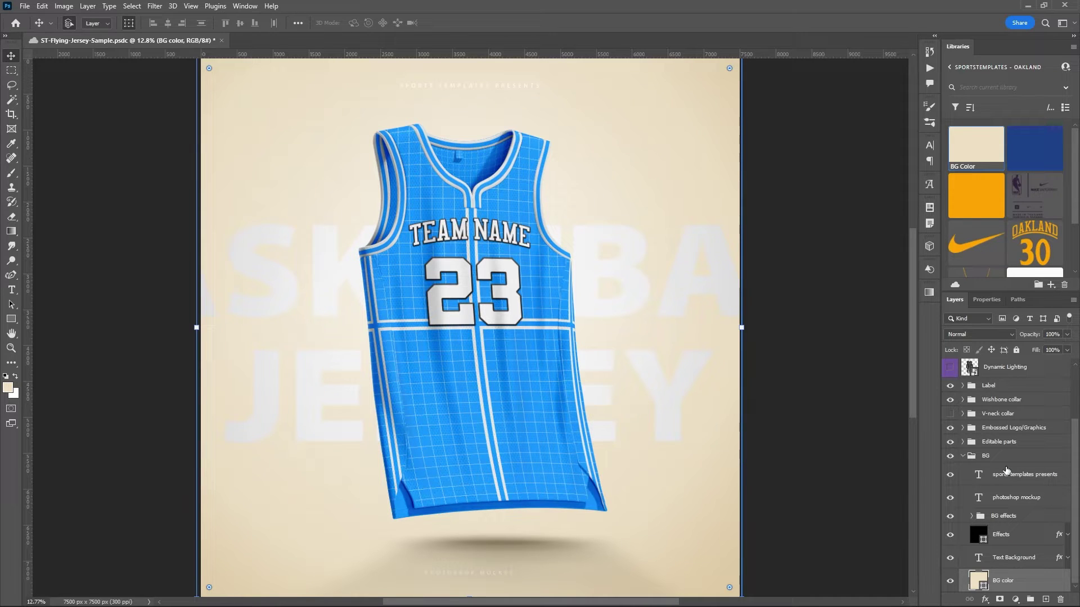
Replace the two lines of the Text Background layer with OAKLAND and BASKETBALL
left_click(1011, 557)
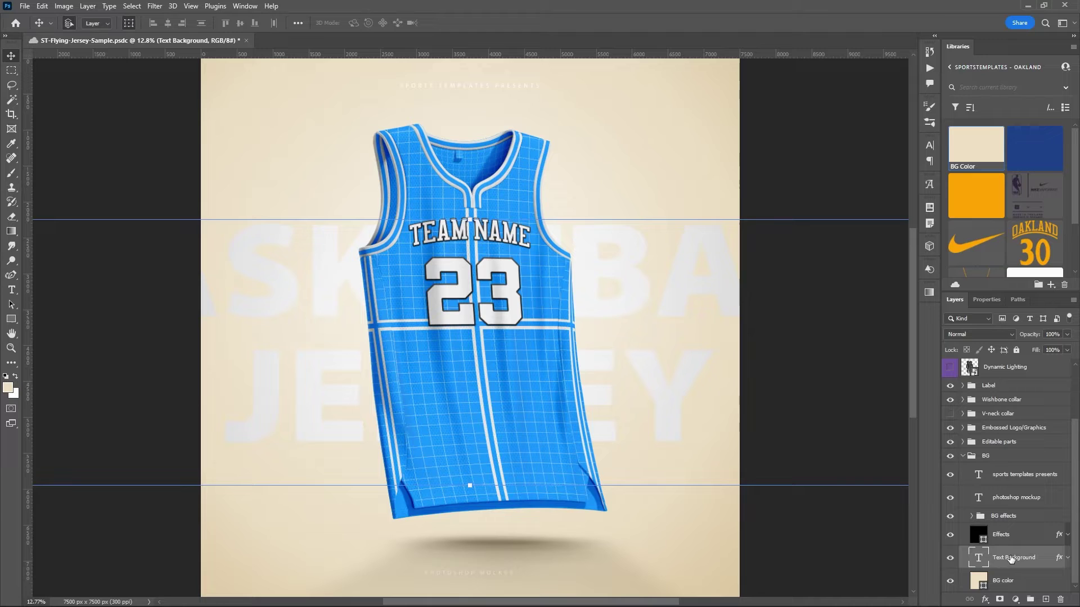
double_click(977, 563)
left_click(634, 274)
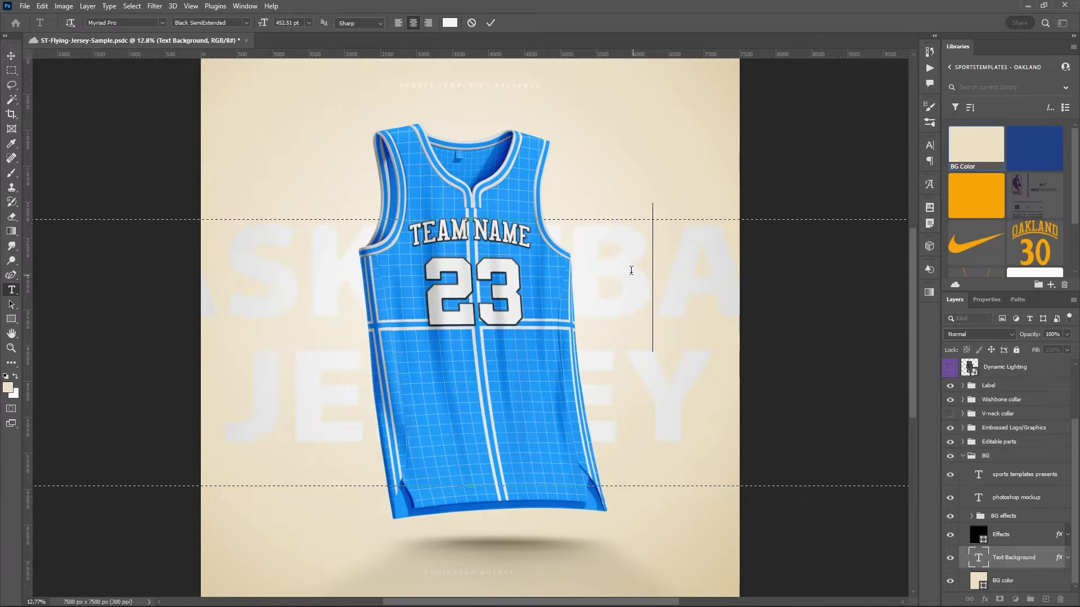
double_click(628, 262)
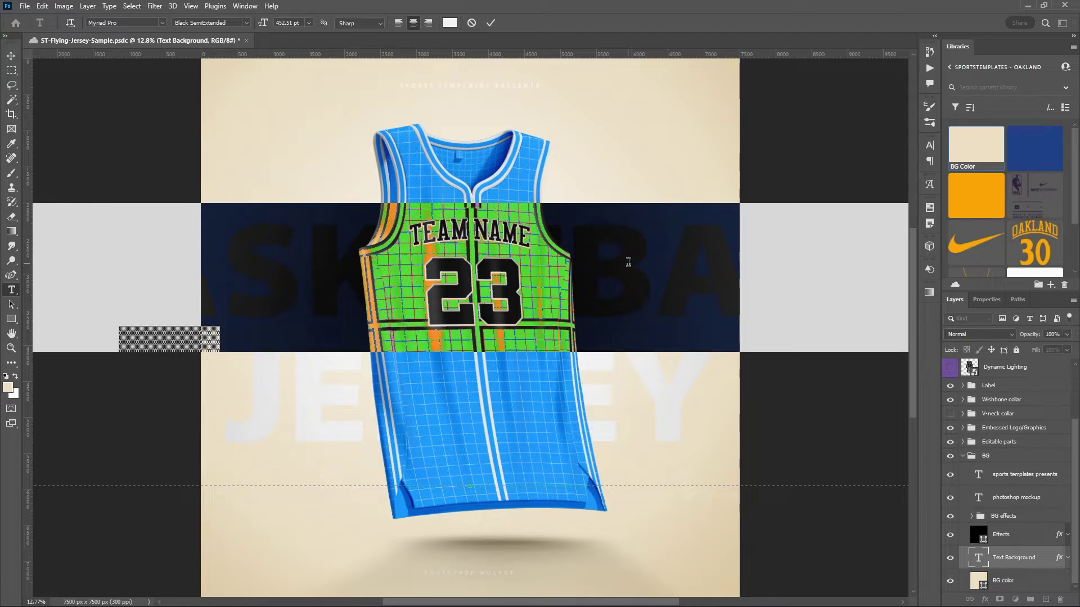
type("OAKLAND")
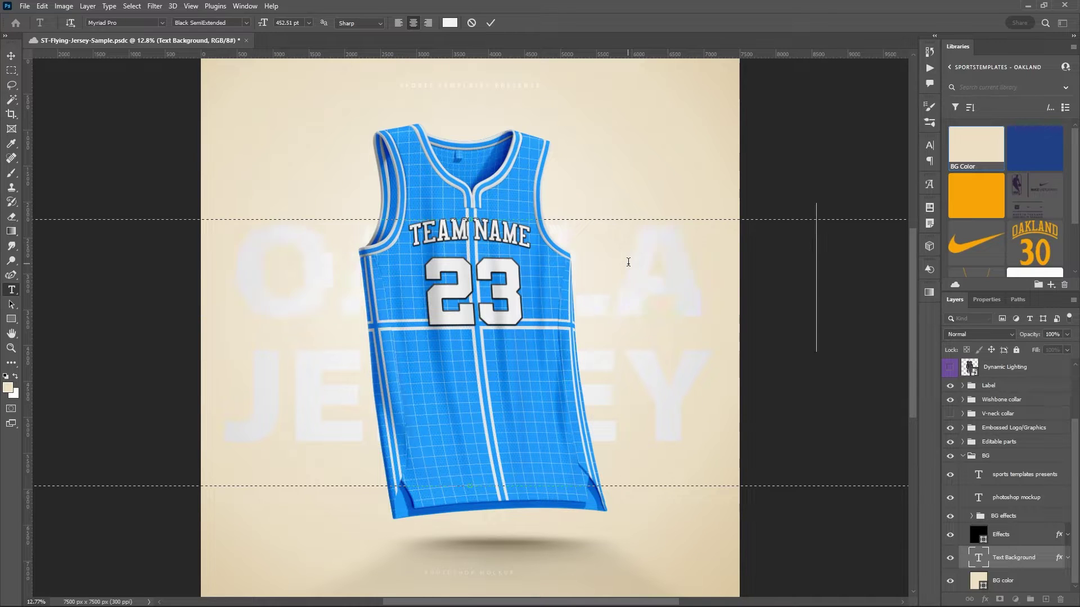
left_click(624, 381)
double_click(625, 381)
type("BASKETBALL")
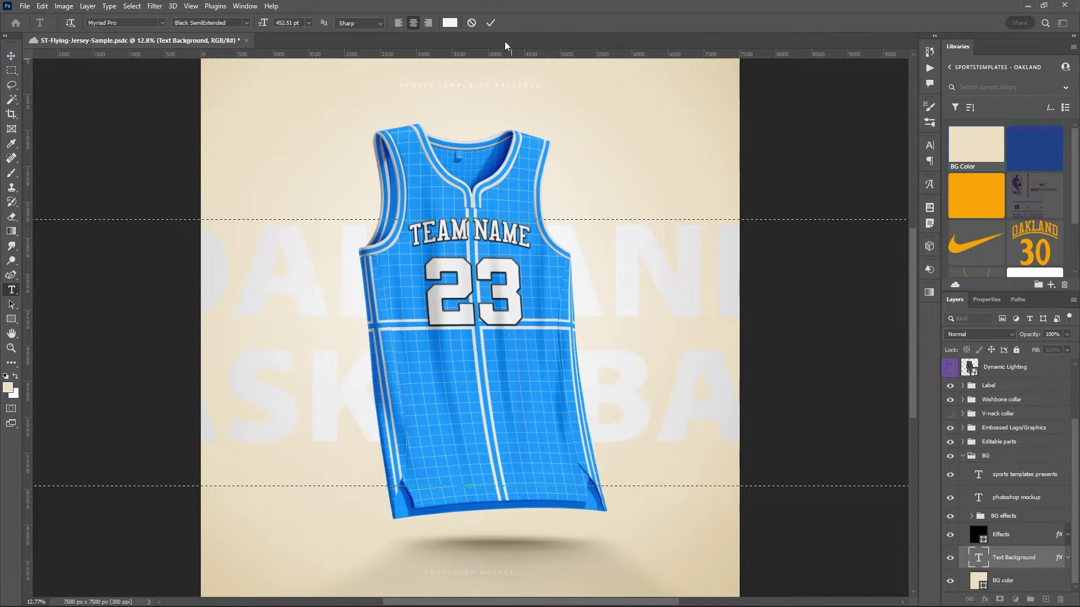
left_click(489, 24)
key("v")
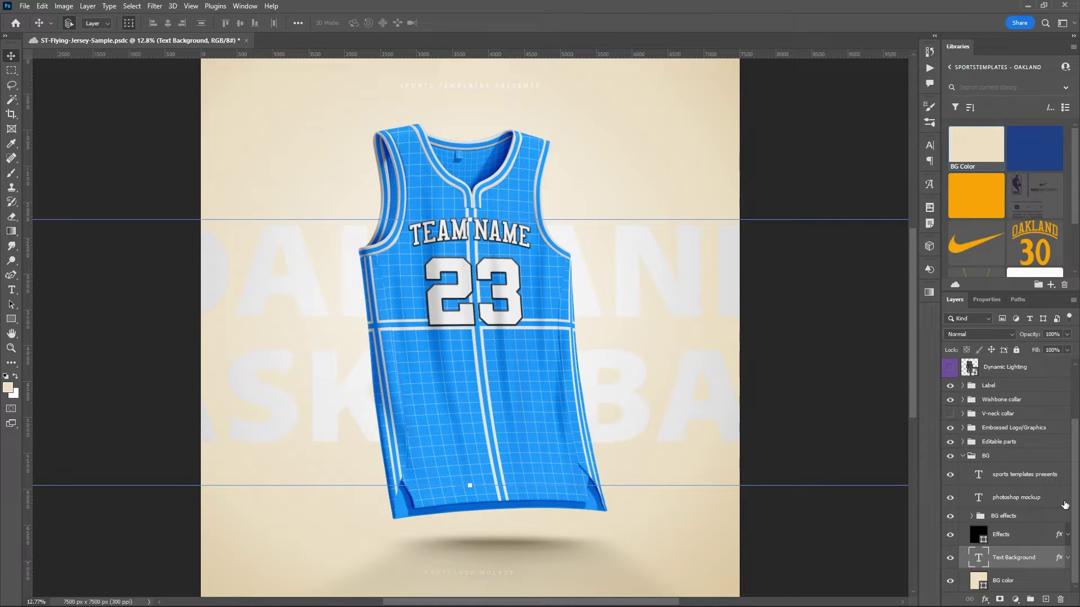
Collapse the BG group and expand the Editable parts group to reach the jersey's panel, sleeve and collar layers
left_click(962, 457)
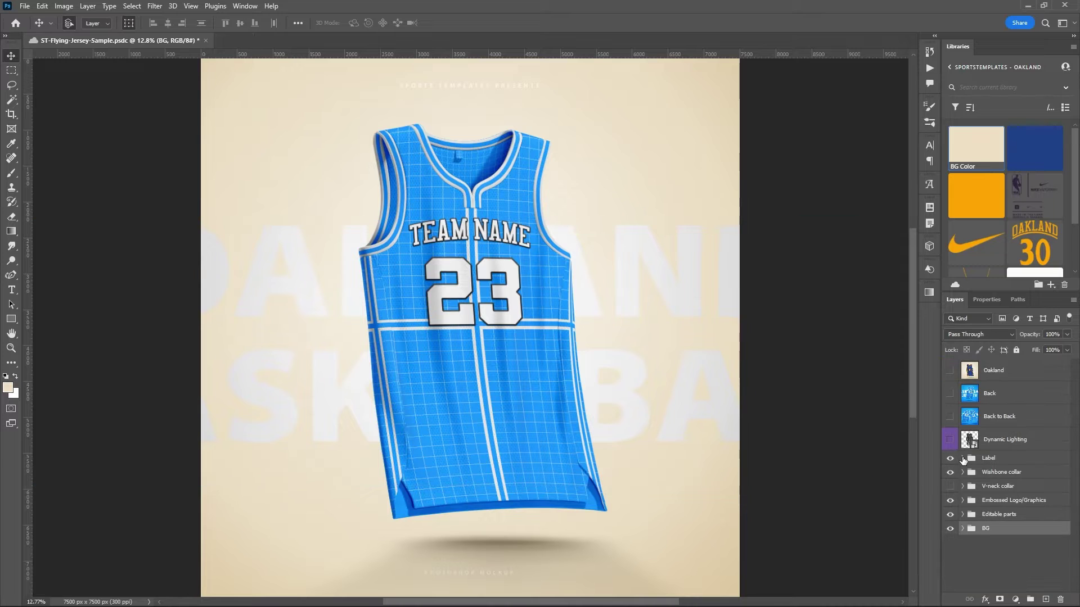
left_click(962, 515)
scroll(1003, 466, "down", 5)
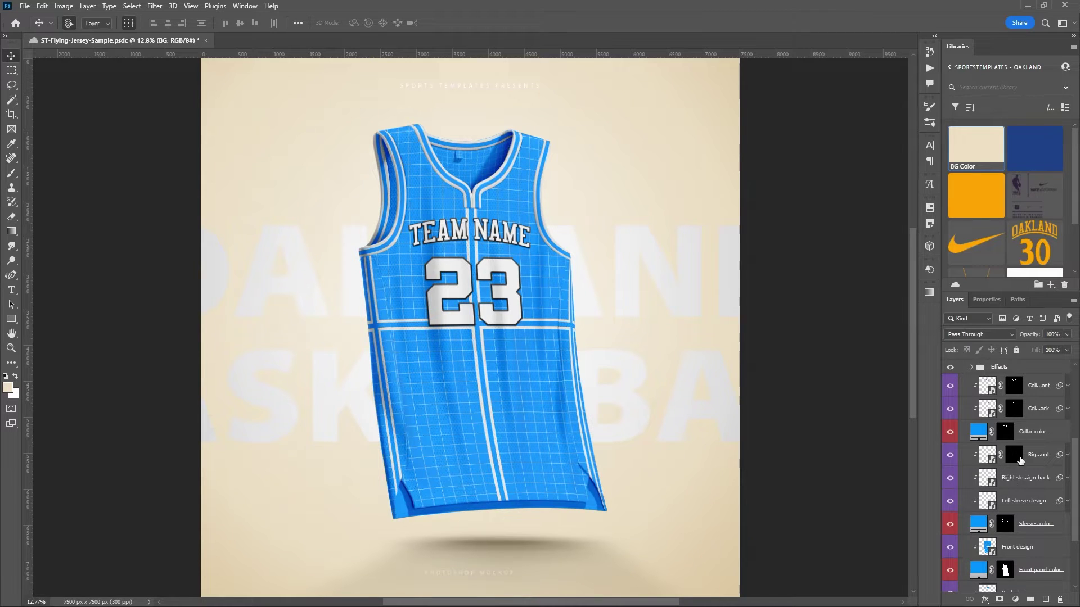
scroll(1015, 467, "up", 2)
Compare the jersey with and without the Effects group inside Editable parts, leaving the group visible
left_click(999, 416)
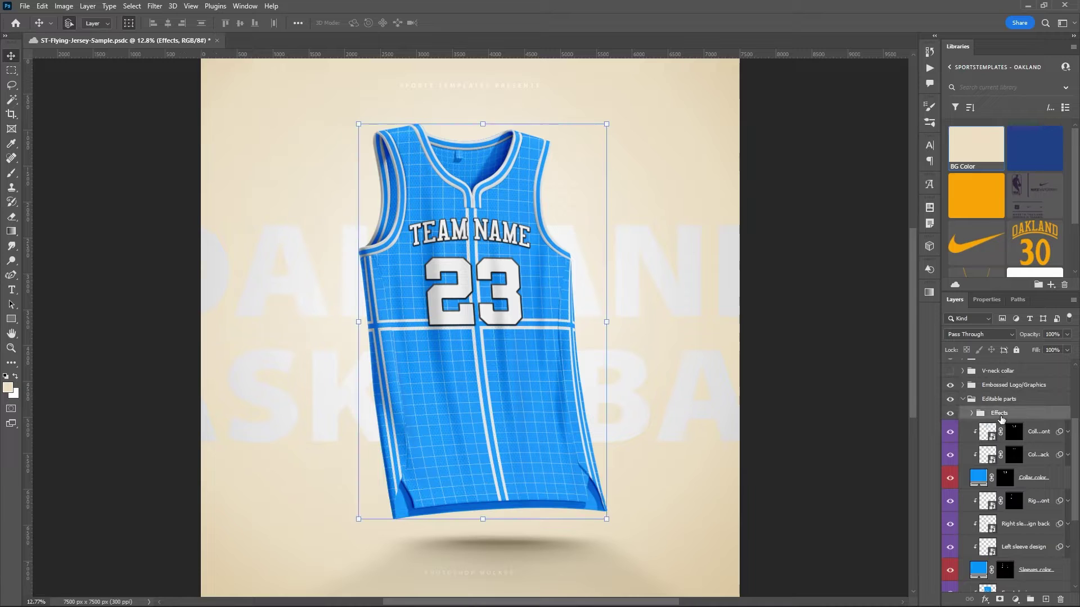
left_click(951, 414)
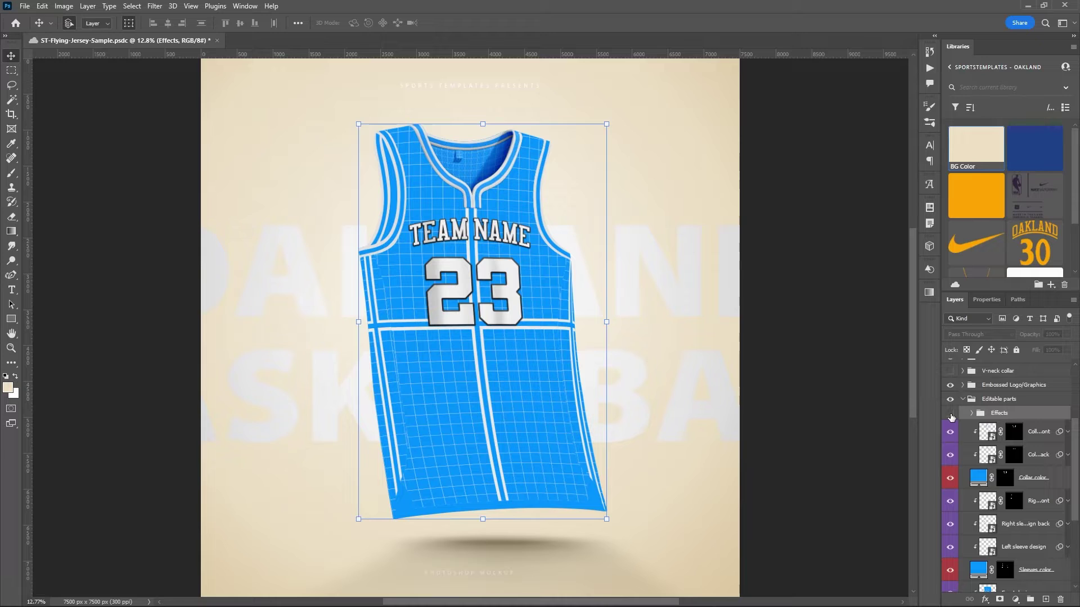
left_click(951, 413)
Recolor the Back panel color layer in the Editable parts group with the Blue library swatch
scroll(1001, 459, "down", 1)
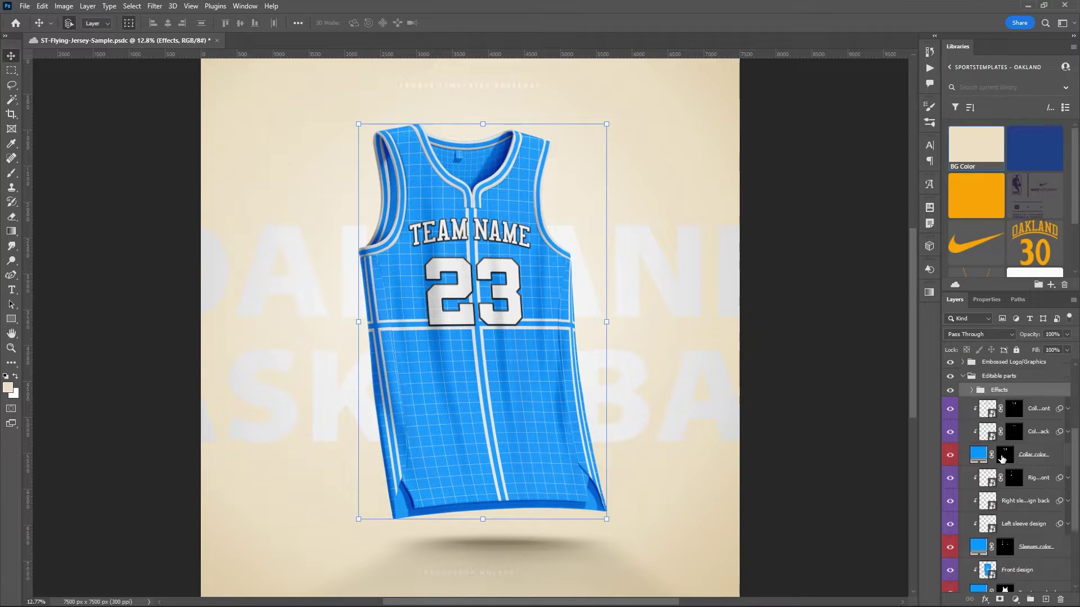
scroll(1001, 459, "down", 4)
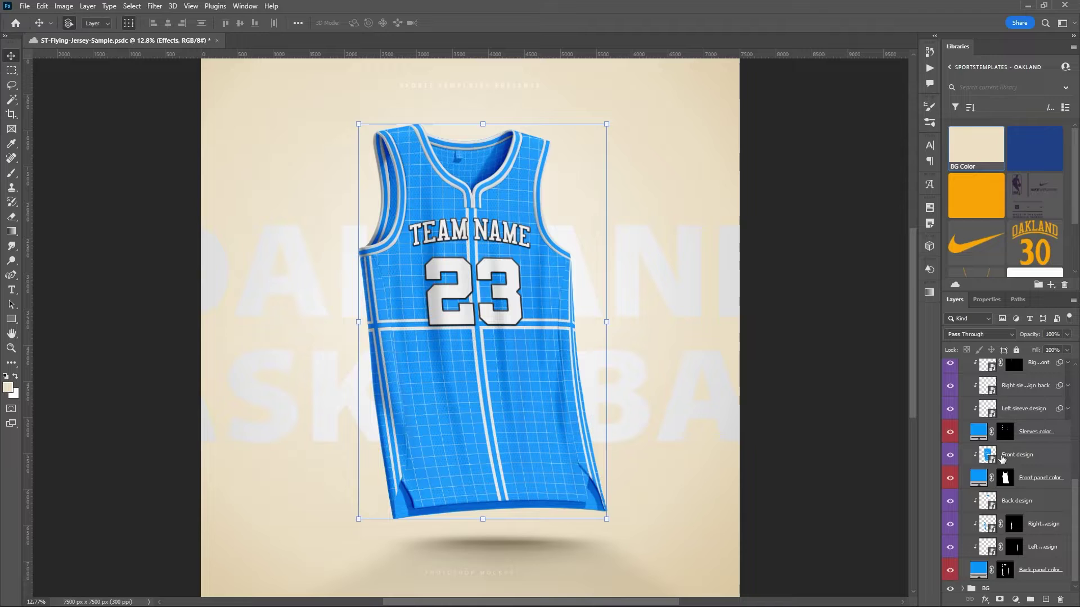
left_click(1024, 568)
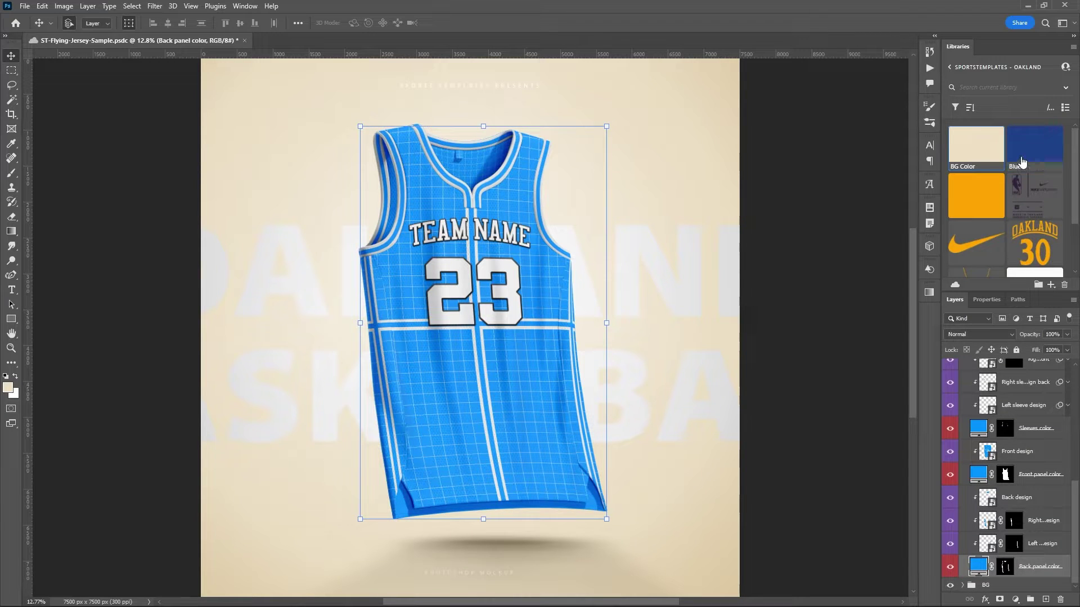
left_click(1029, 151)
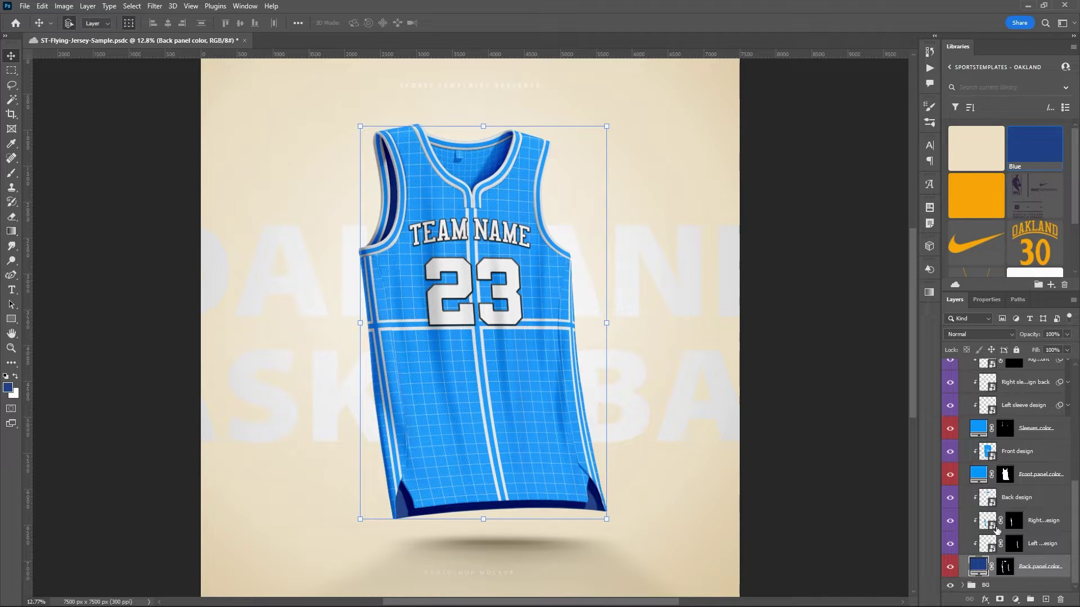
Hide the Right side design and Left side design layers to check the back panel color beneath them
left_click(997, 528)
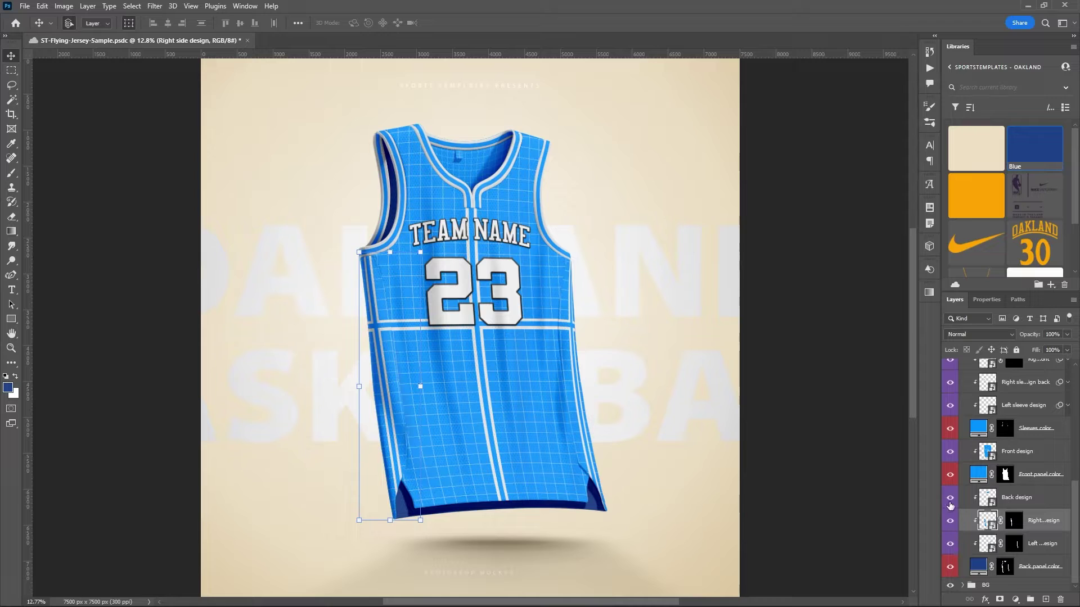
left_click(950, 522)
left_click(950, 544)
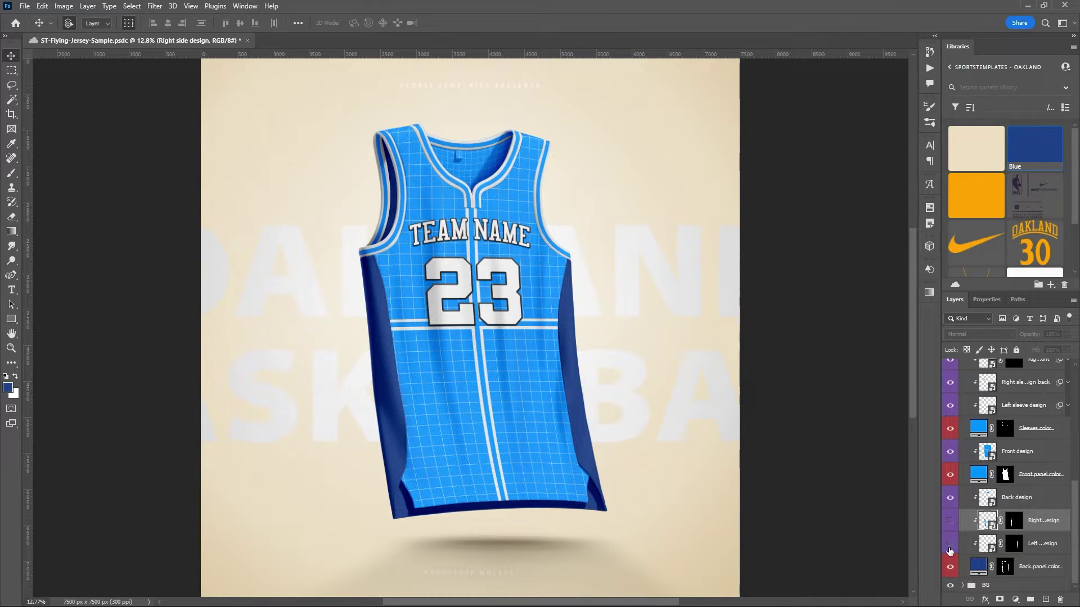
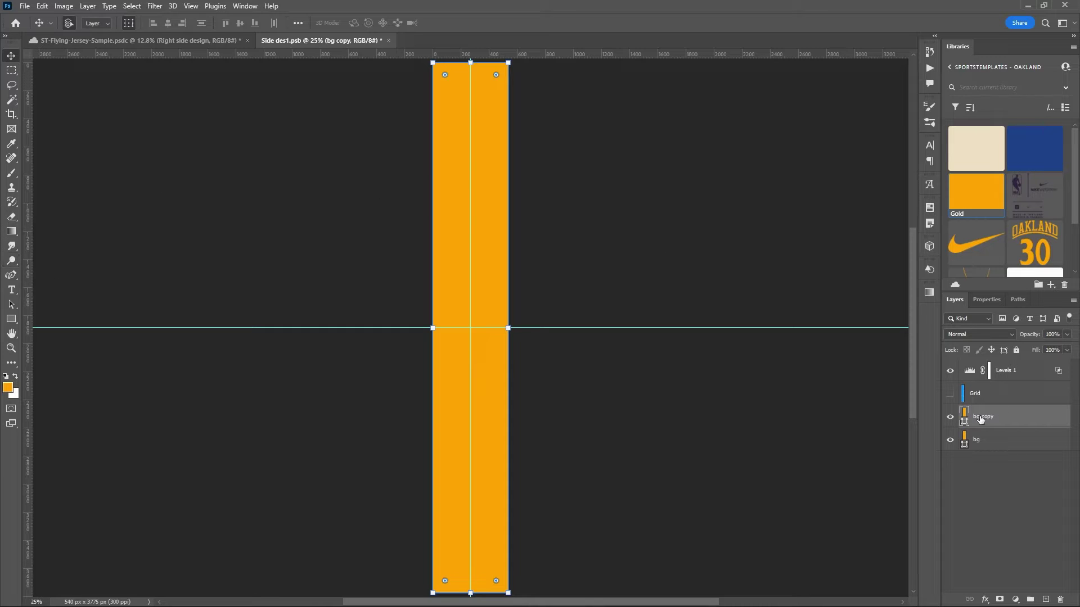
Recolor the bg copy shape with the Blue library swatch and narrow it to a stripe about 18 px wide along the panel's left edge
left_click(1032, 161)
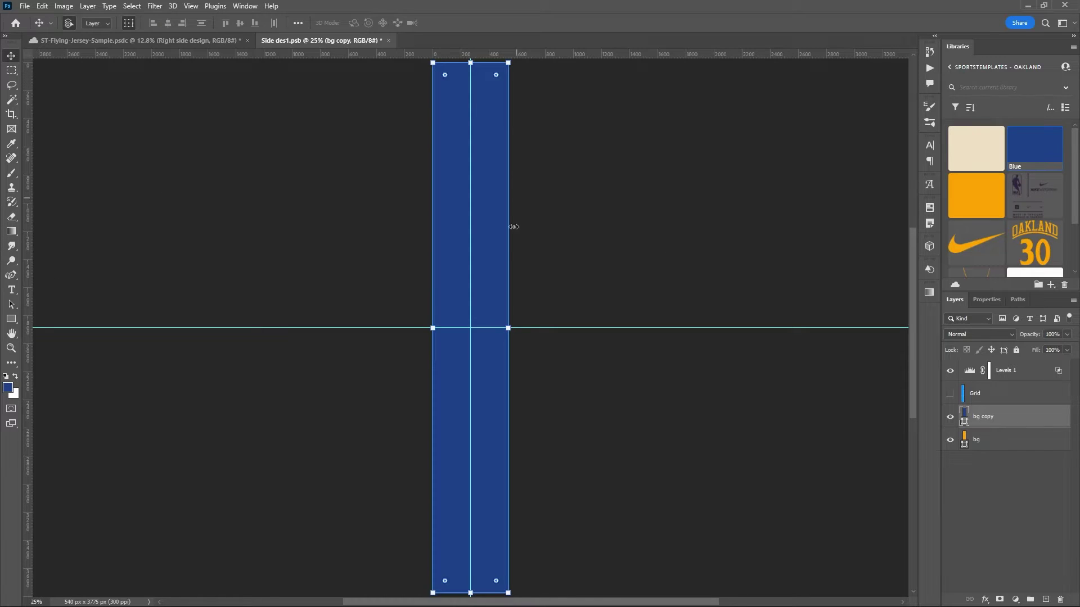
left_click(509, 330)
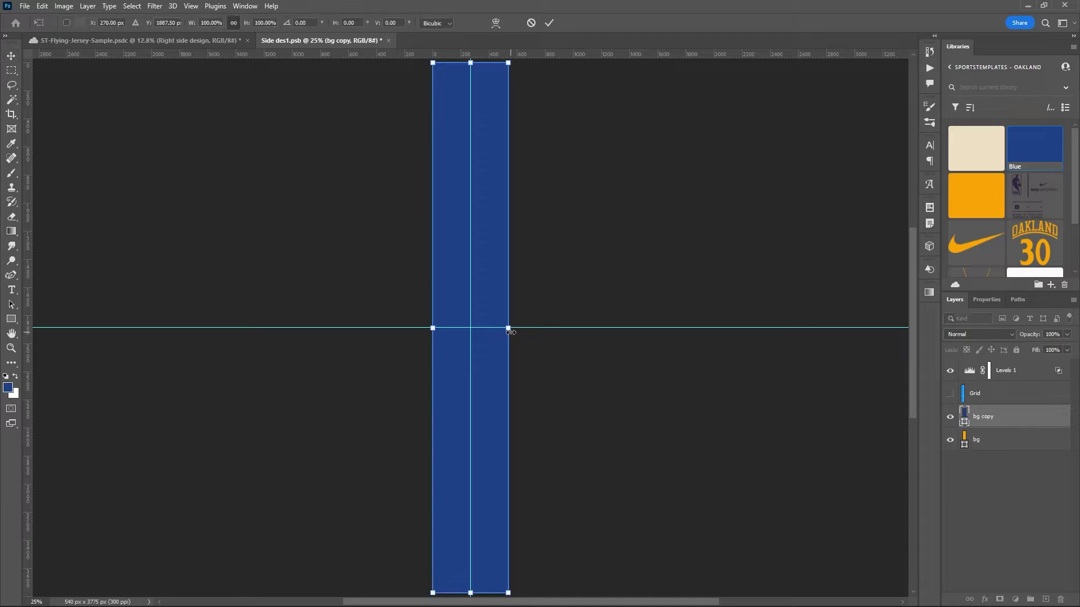
left_click_drag(510, 332, 435, 329)
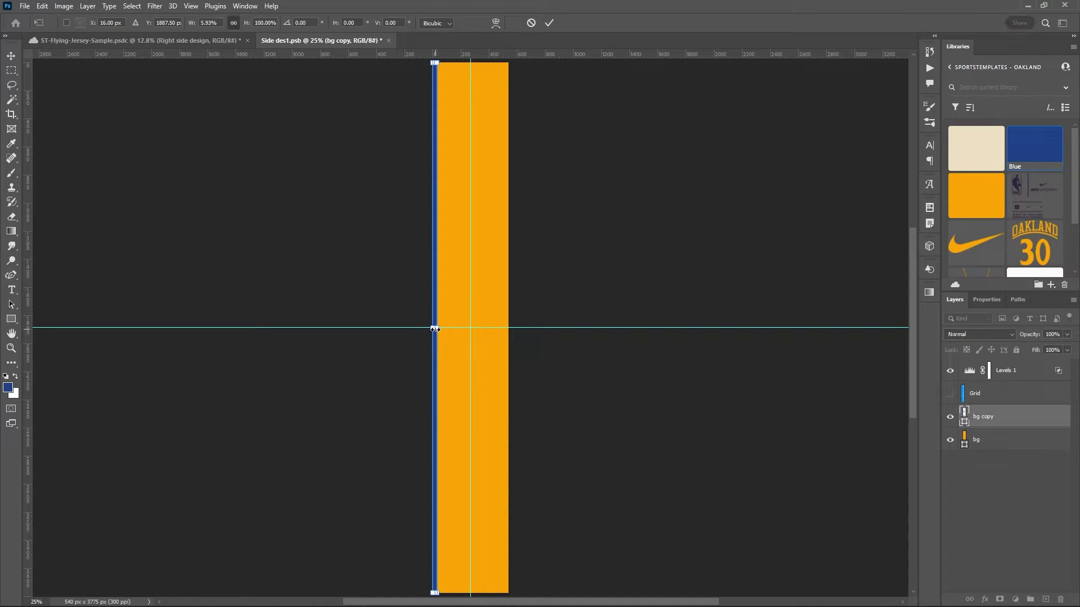
key("ctrl+1")
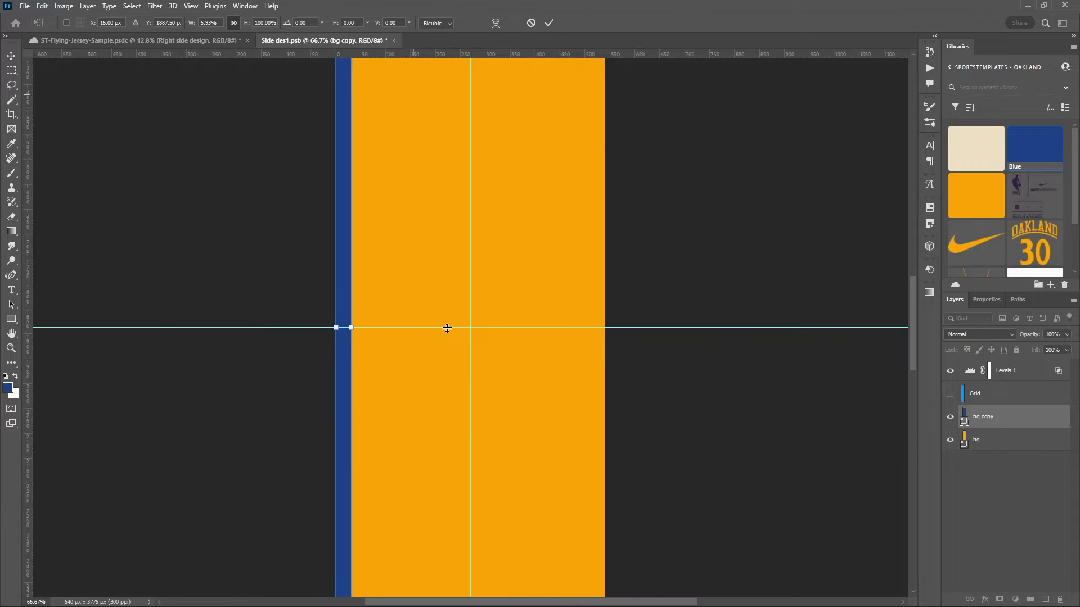
left_click_drag(475, 297, 577, 233)
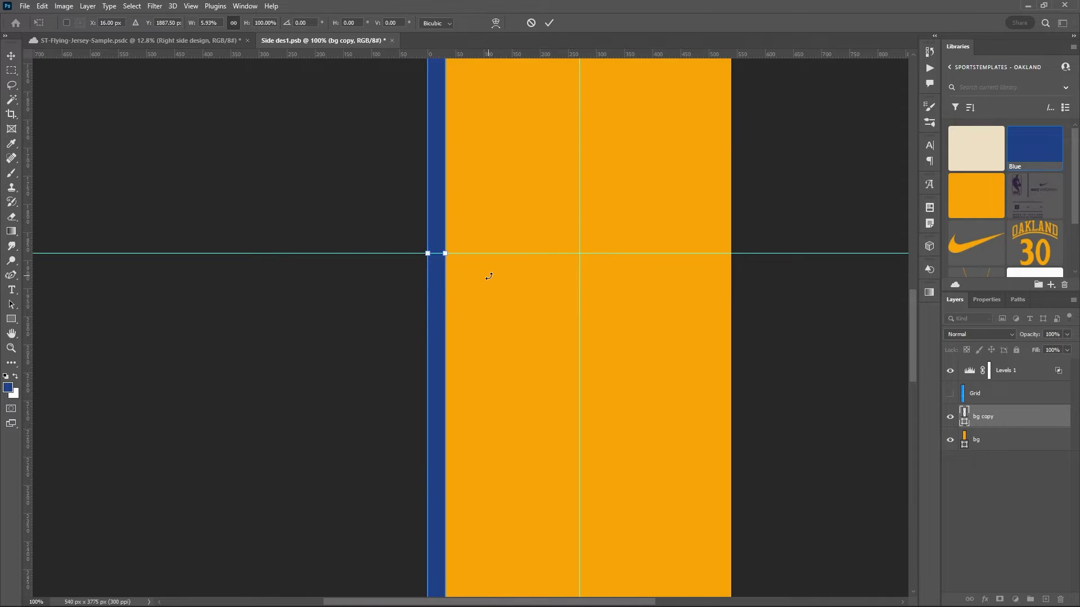
key("ctrl+plus")
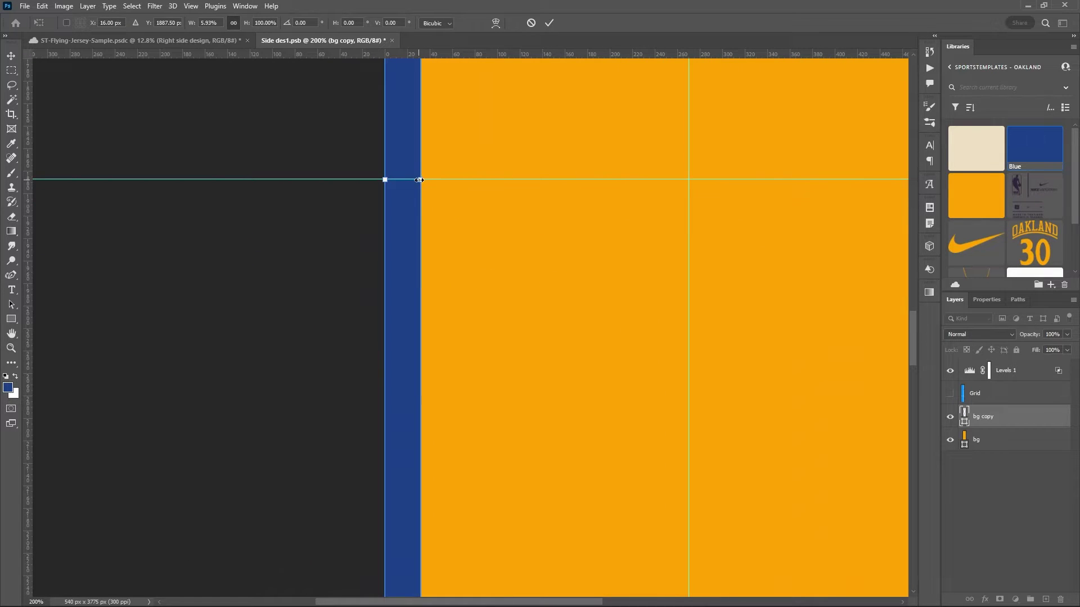
left_click_drag(418, 181, 404, 189)
left_click(550, 23)
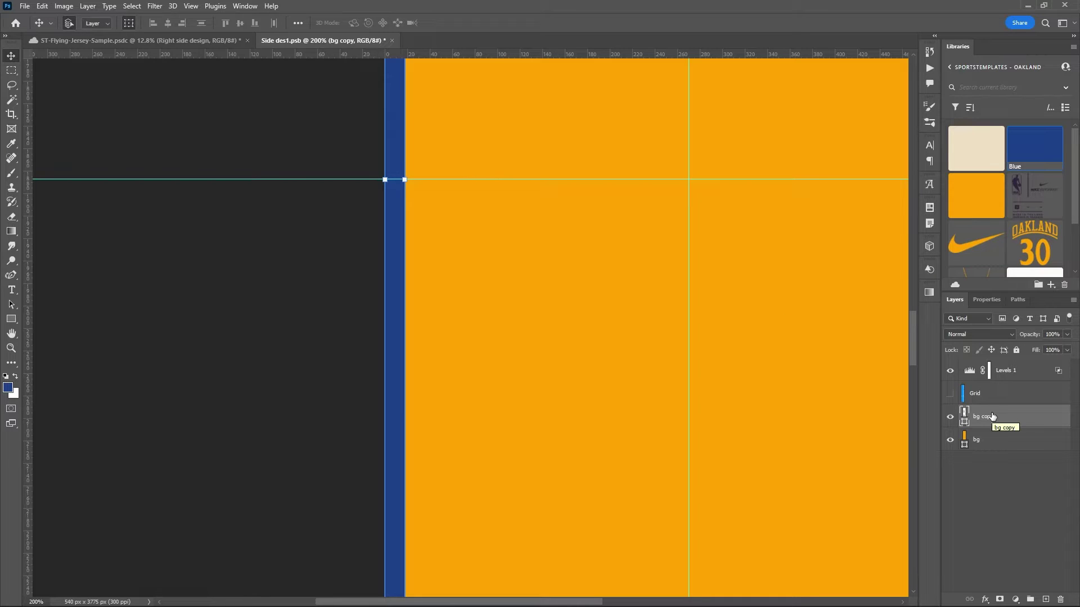
Duplicate the blue stripe and move the copy right to X 47 px, leaving a gold gap between the two stripes
key("ctrl+z")
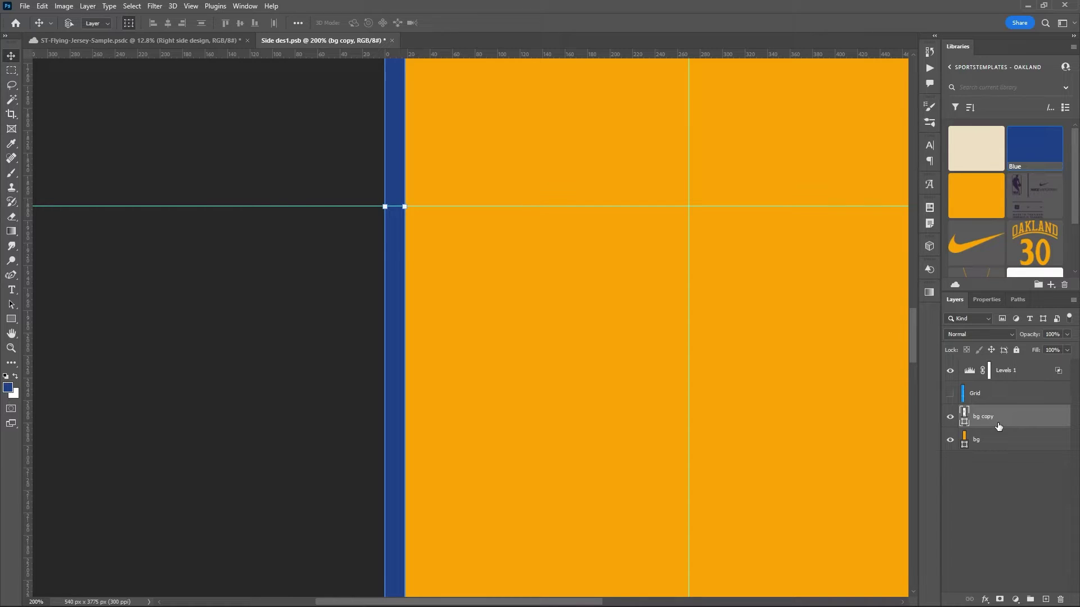
key("ctrl+j")
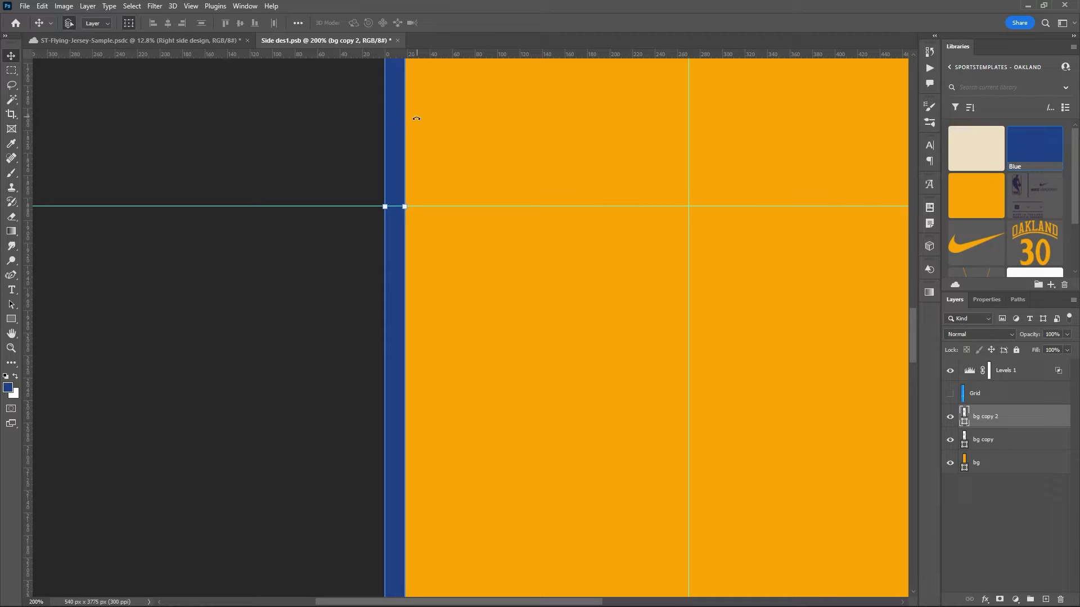
key("ctrl+t")
left_click_drag(392, 143, 435, 144)
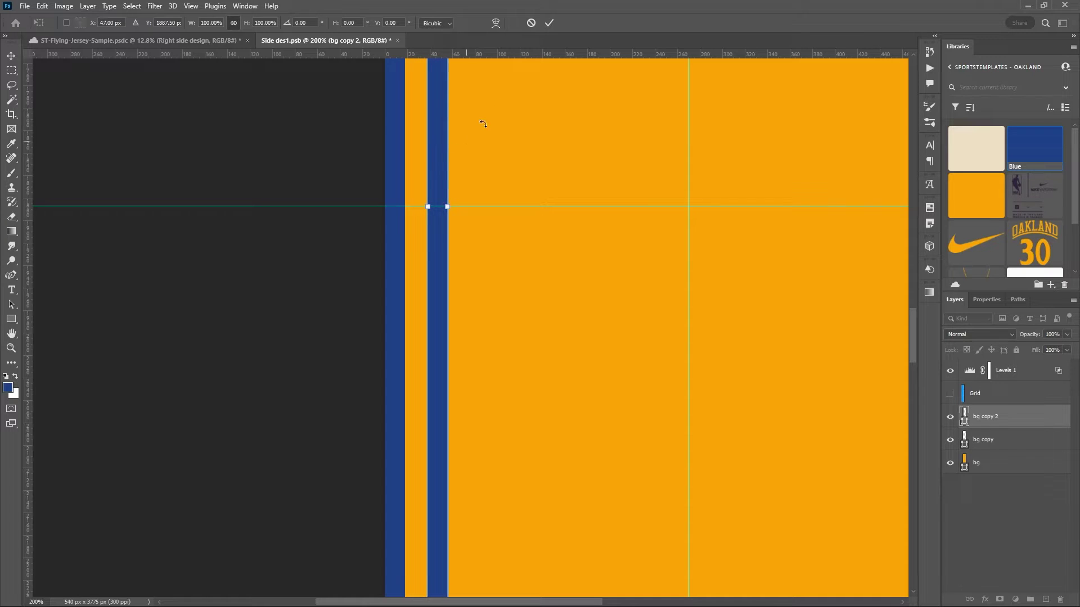
left_click(548, 24)
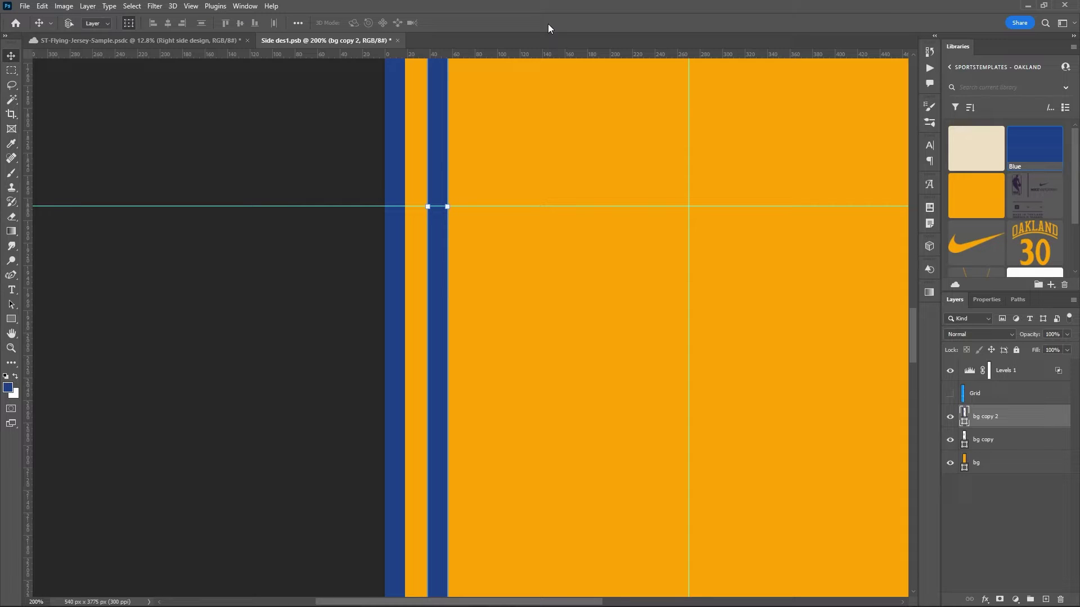
Repeat the duplicate-and-shift transform until evenly spaced blue stripes cover the full width of the gold side panel
key("ctrl+shift+alt+t")
key("ctrl+shift+alt+t")
key("ctrl+shift+alt+t")
key("ctrl+shift+alt+t")
key("ctrl+shift+alt+t")
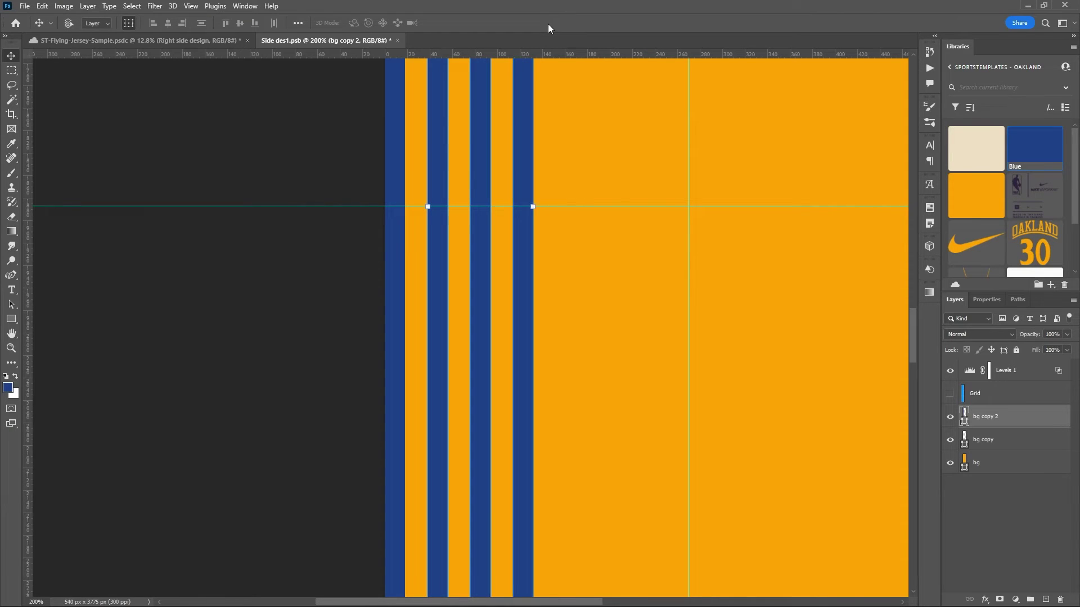
key("ctrl+shift+alt+t")
key("ctrl+shift+alt+t")
key("ctrl+shift+alt+t")
key("ctrl+shift+alt+t")
key("ctrl+shift+alt+t")
key("ctrl+shift+alt+t")
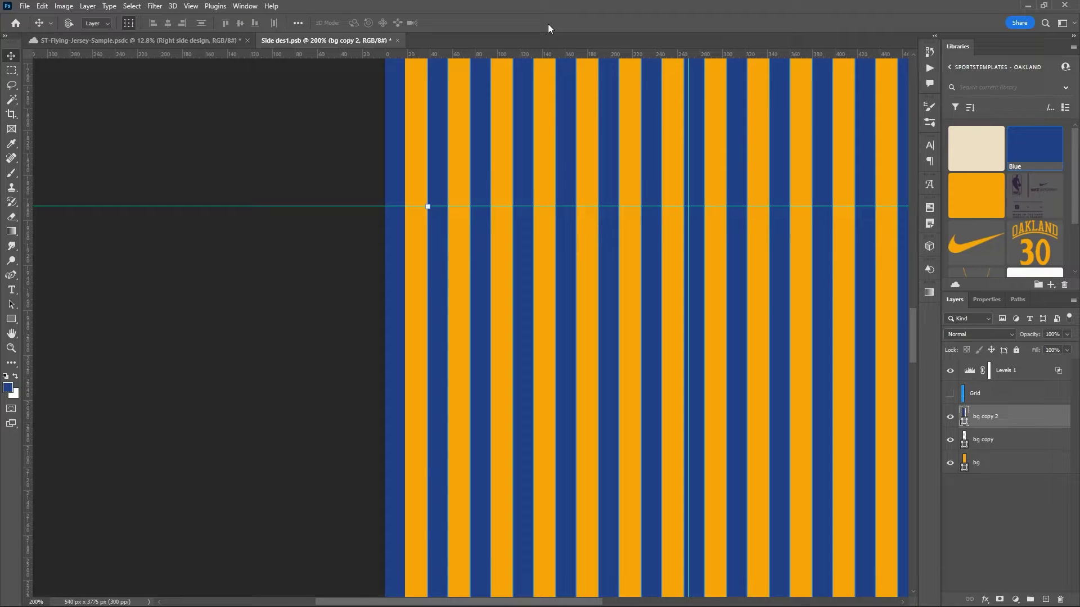
Examine the stripe pattern up close and as a whole, checking its spacing and coverage across the side panel
key("ctrl+0")
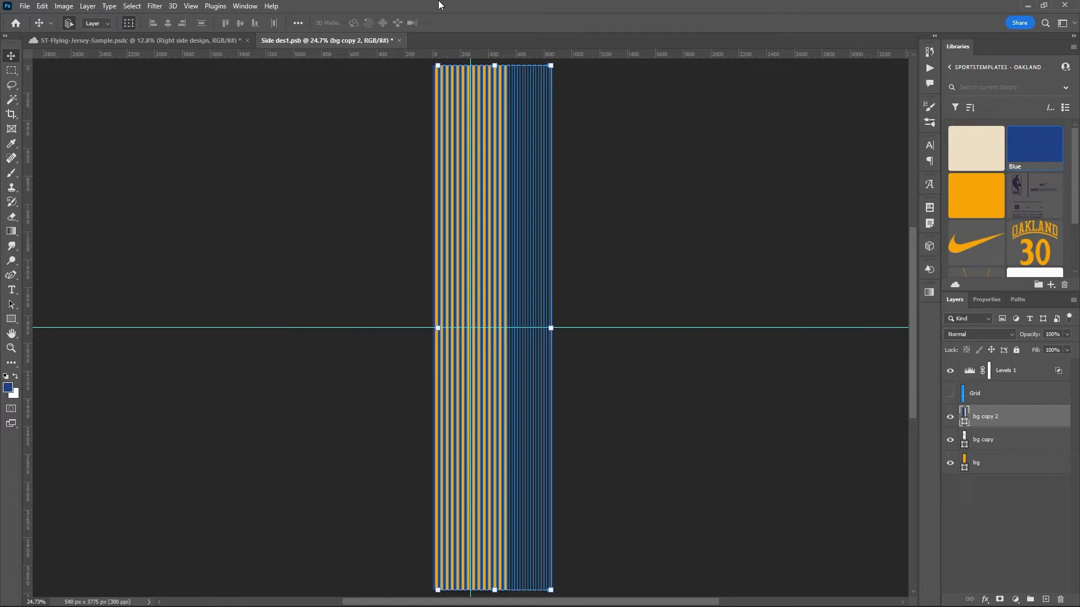
left_click(672, 227)
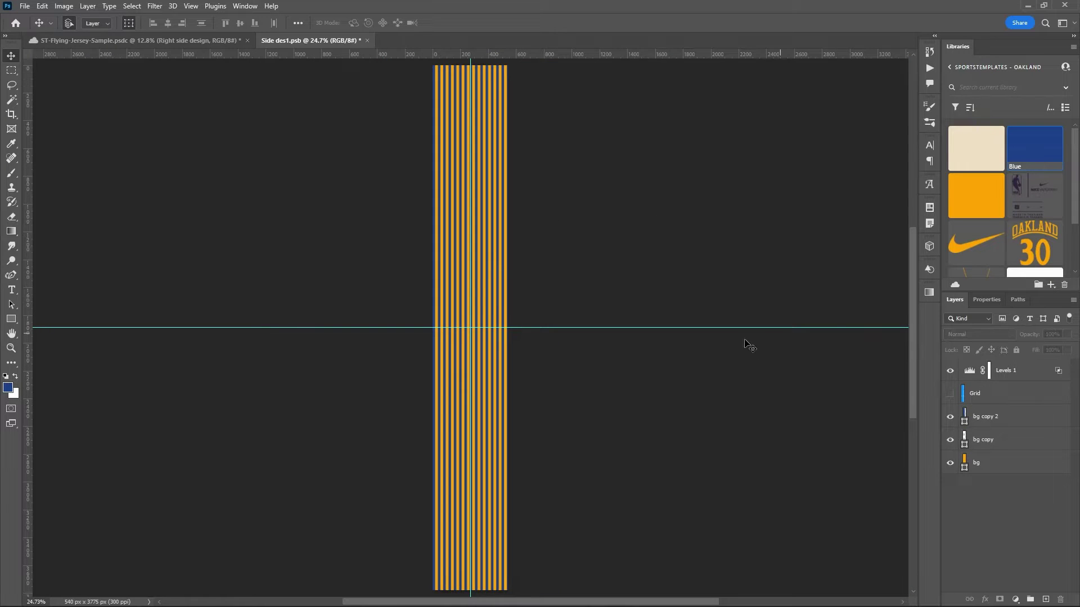
key("ctrl+plus")
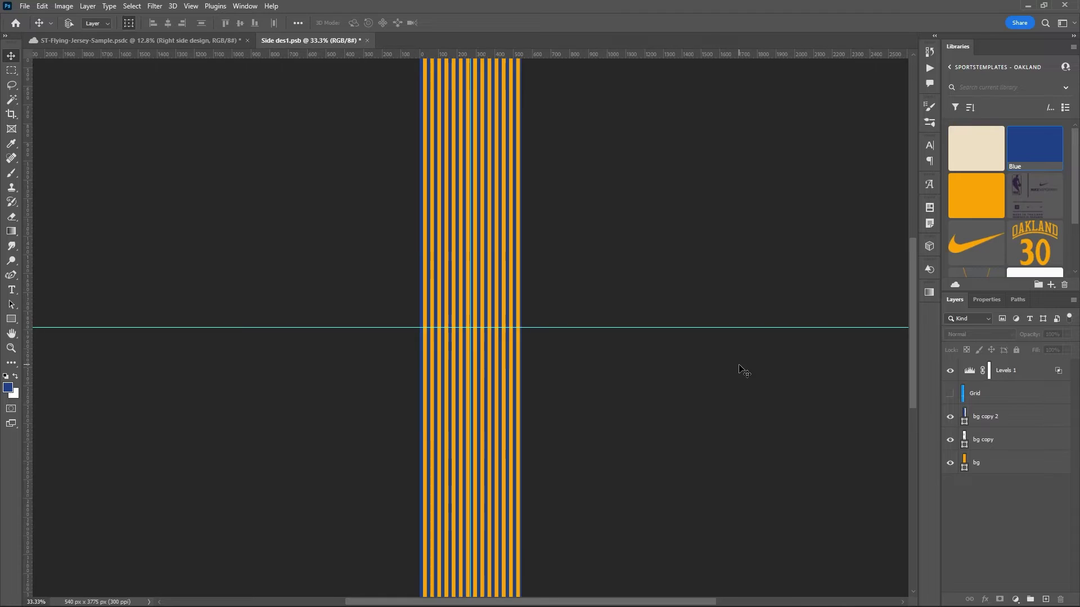
key("ctrl+plus")
key("ctrl+plus")
key("ctrl+plus")
key("ctrl+plus")
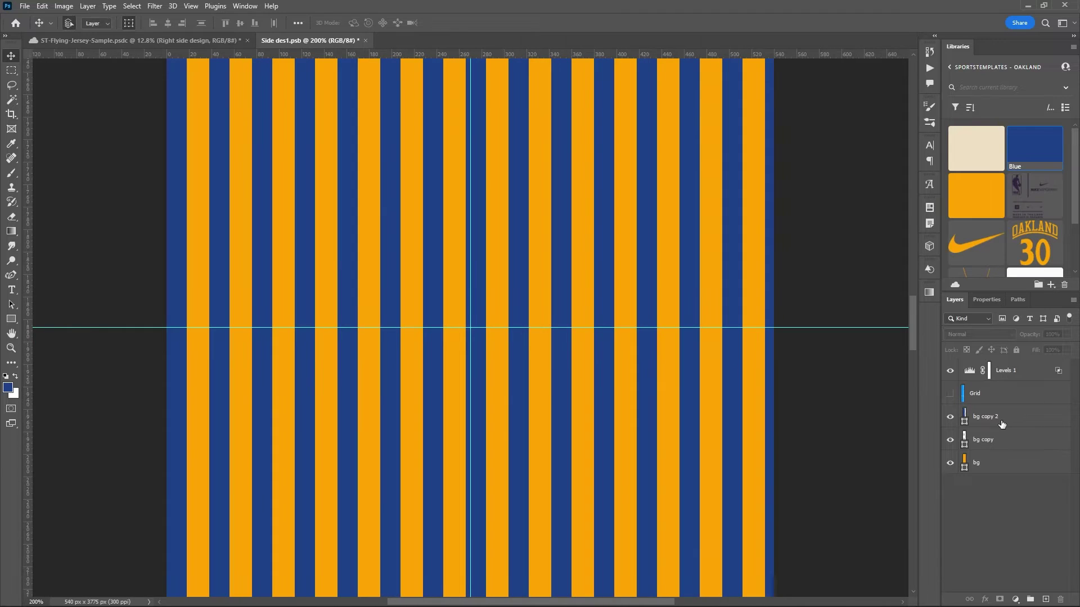
left_click(1001, 424)
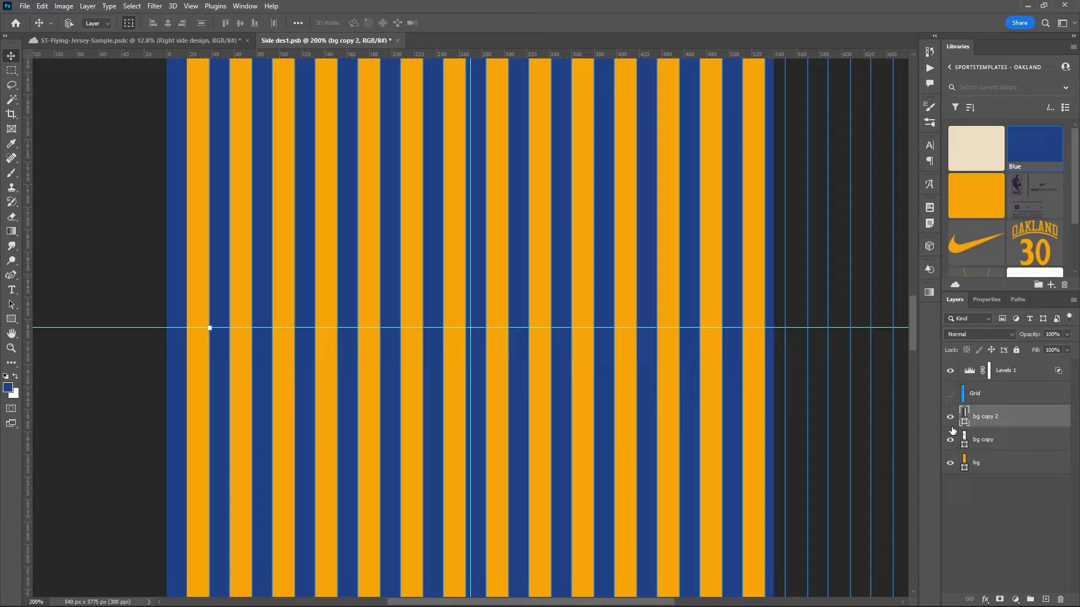
key("ctrl+0")
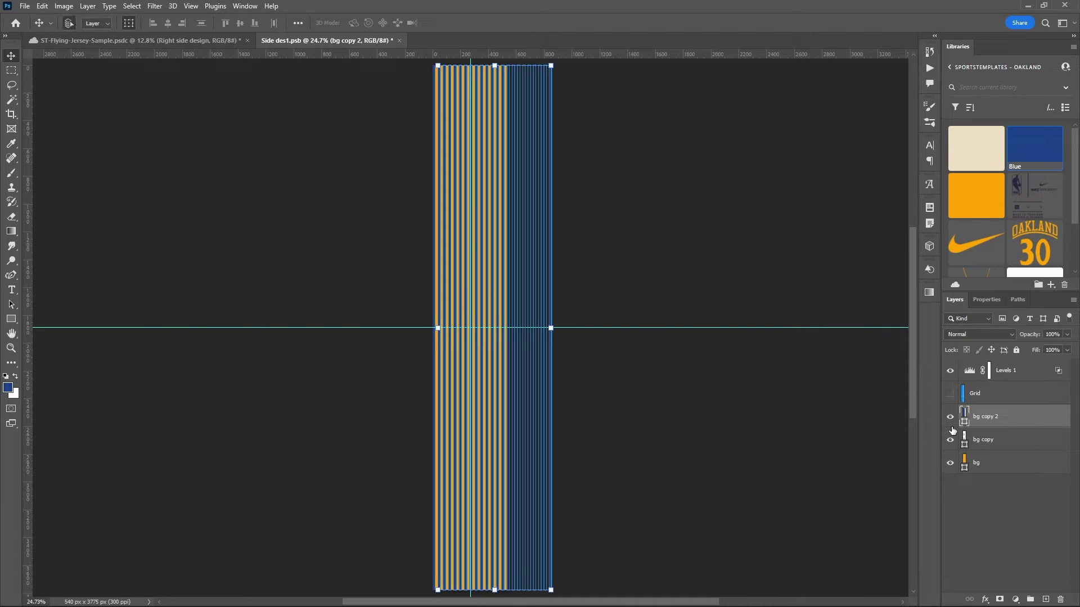
Save the striped side design and inspect it up close on the jersey's side panel in the mockup document
key("ctrl+s")
left_click(161, 41)
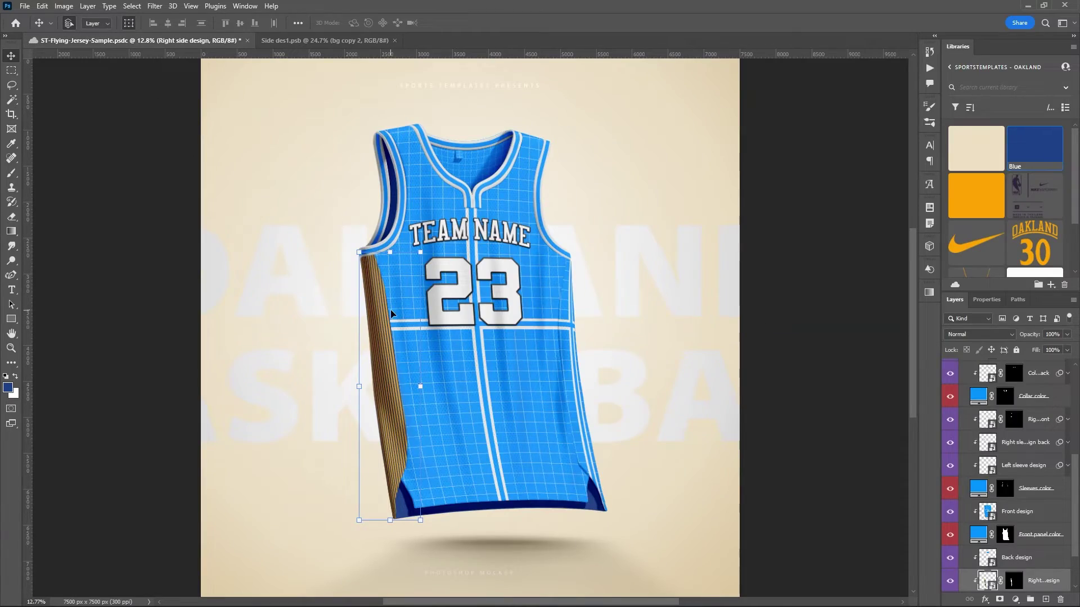
scroll(392, 319, "up", 4)
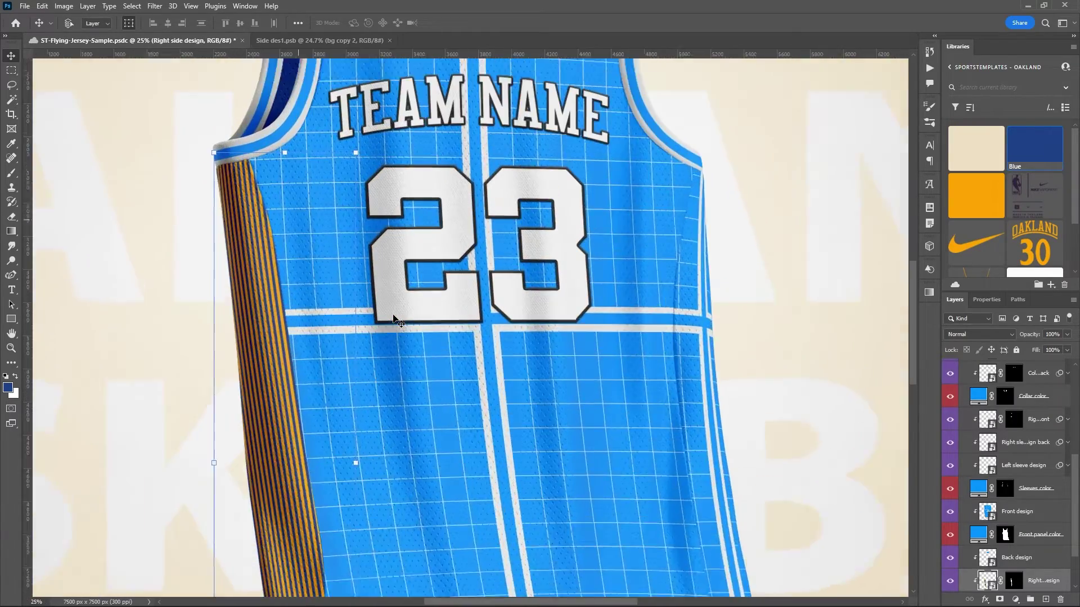
scroll(395, 319, "up", 2)
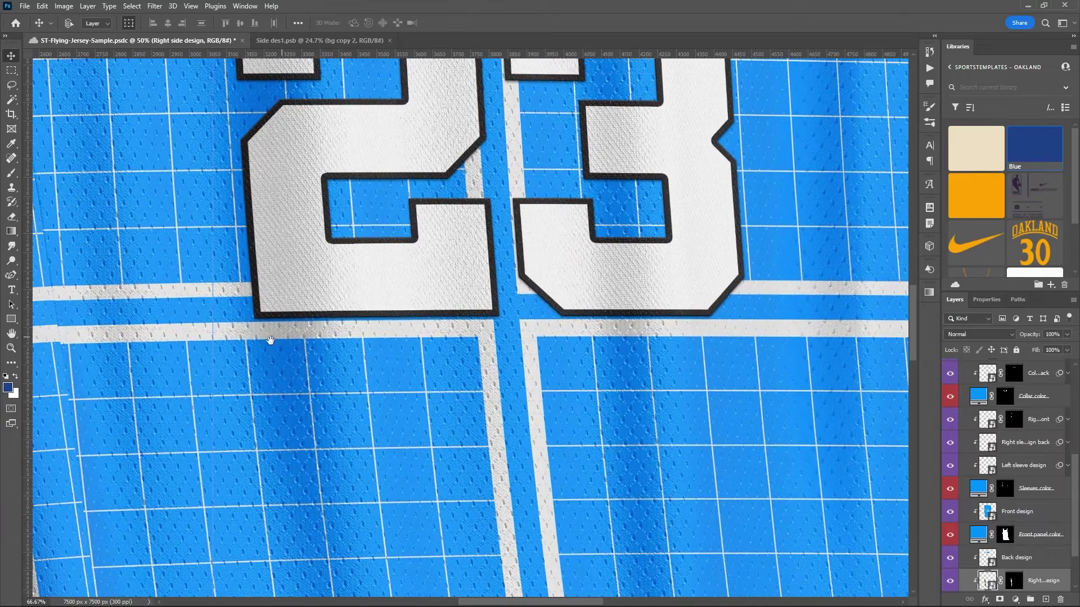
left_click_drag(195, 334, 484, 292)
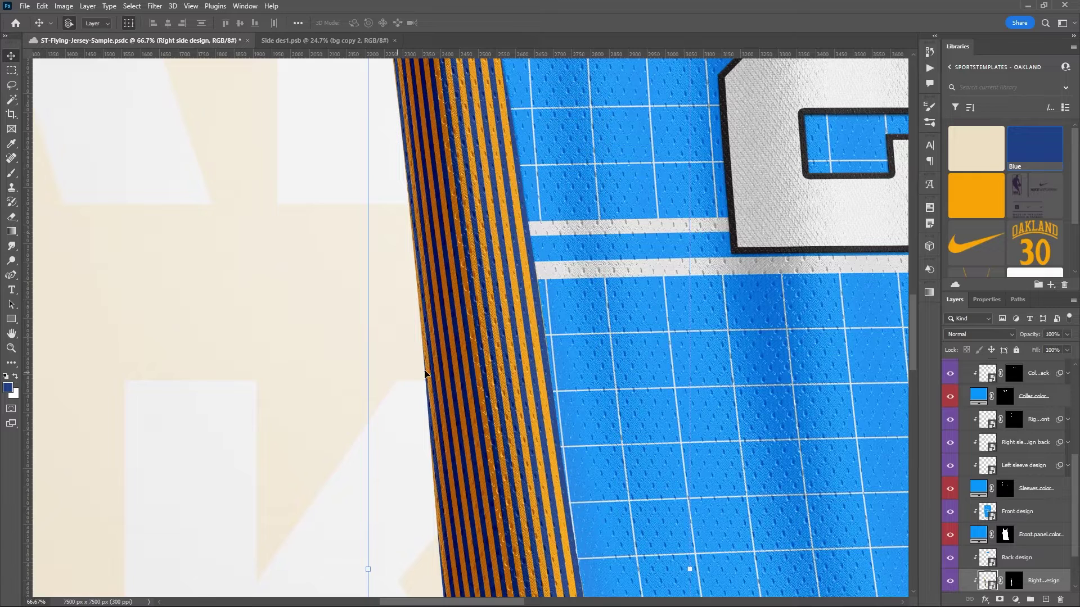
left_click(302, 43)
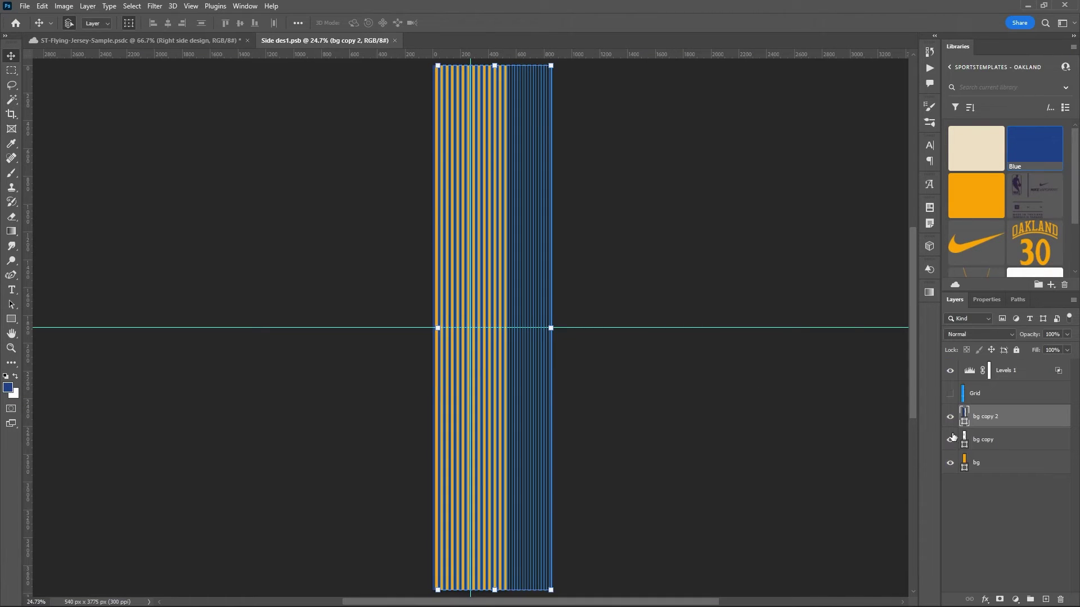
Delete the second blue stripe from the panel's left edge, using the Path Selection tool on the repeated-stripe layer
key("ctrl+plus")
key("ctrl+plus")
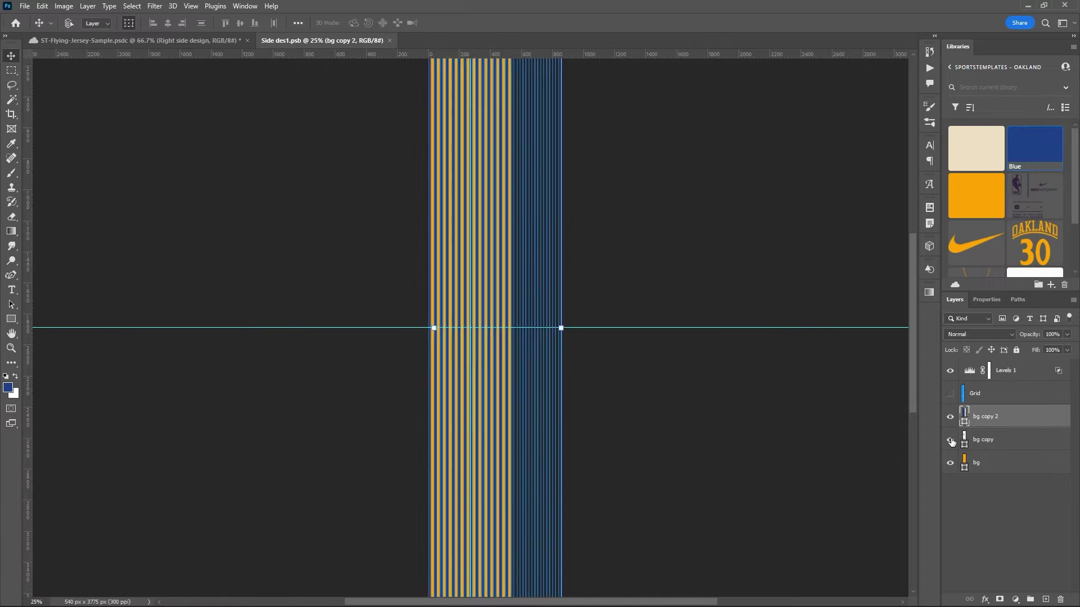
key("ctrl+plus")
key("ctrl+plus")
key("ctrl+plus")
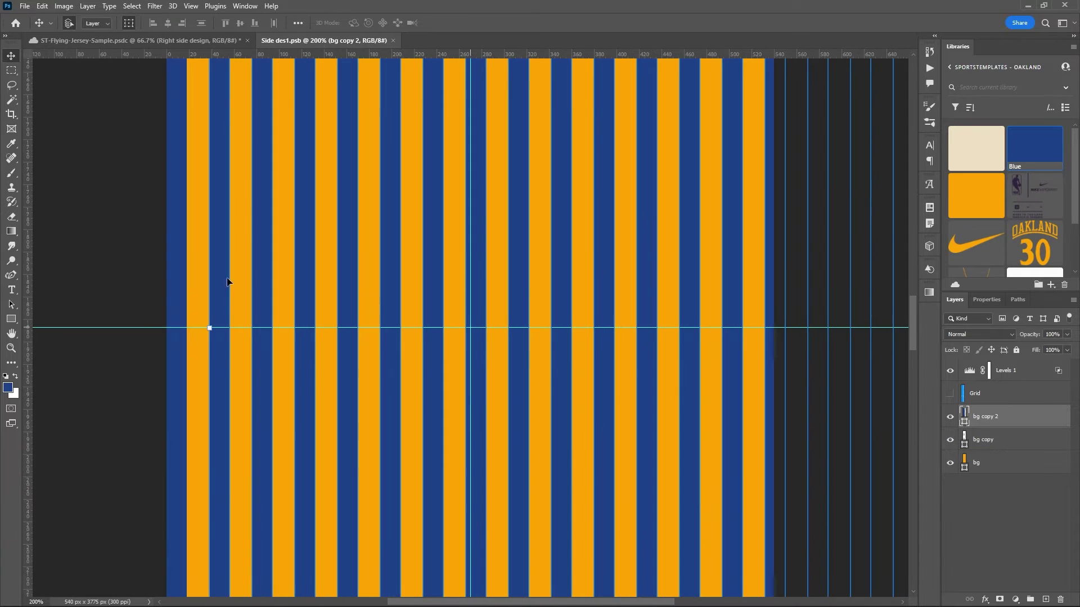
left_click(12, 304)
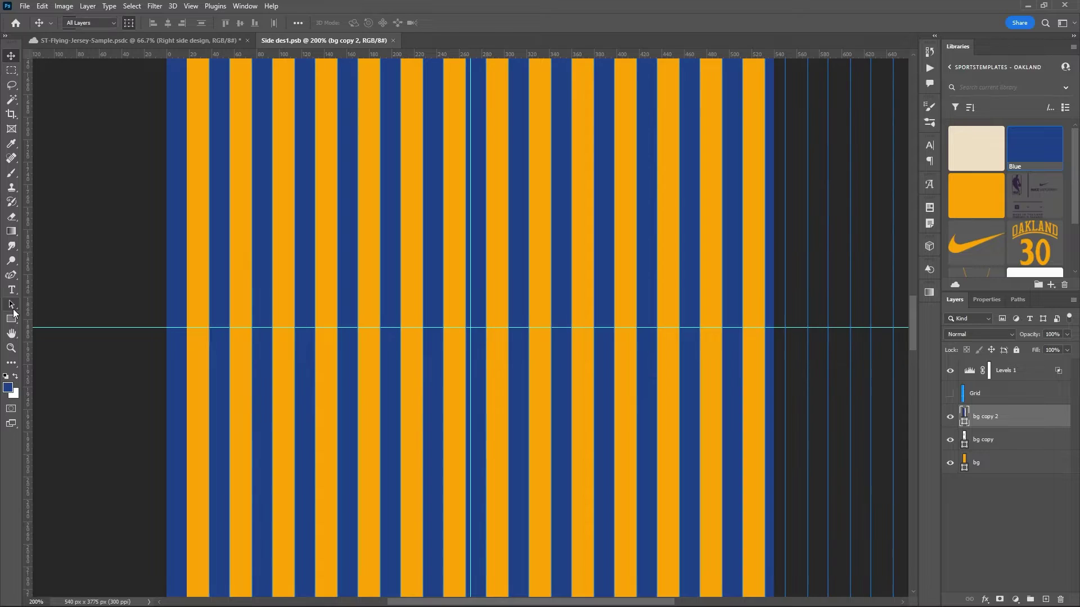
left_click(166, 300)
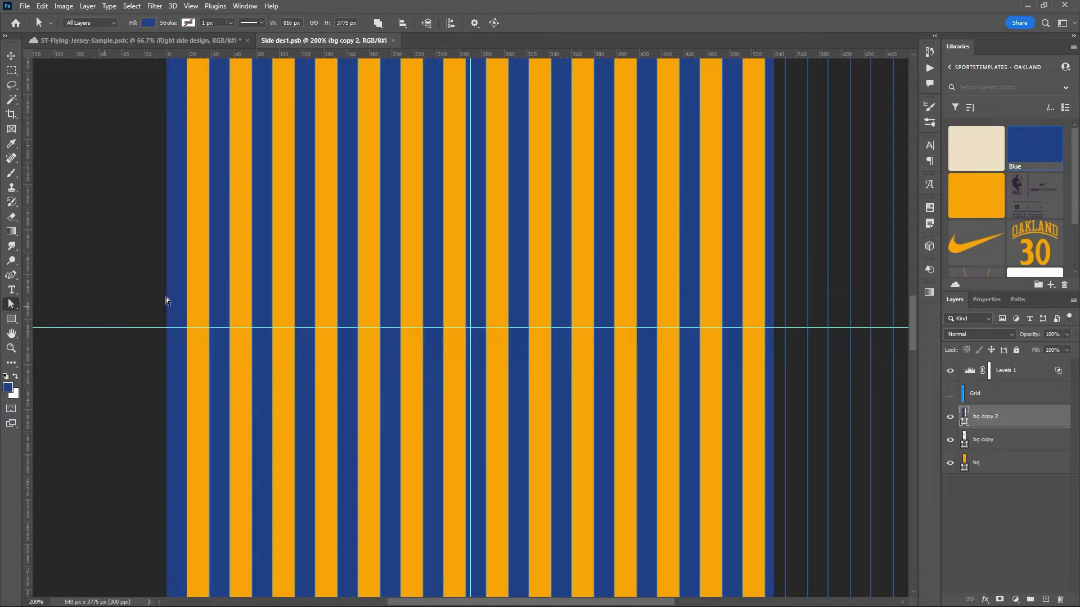
left_click(227, 252)
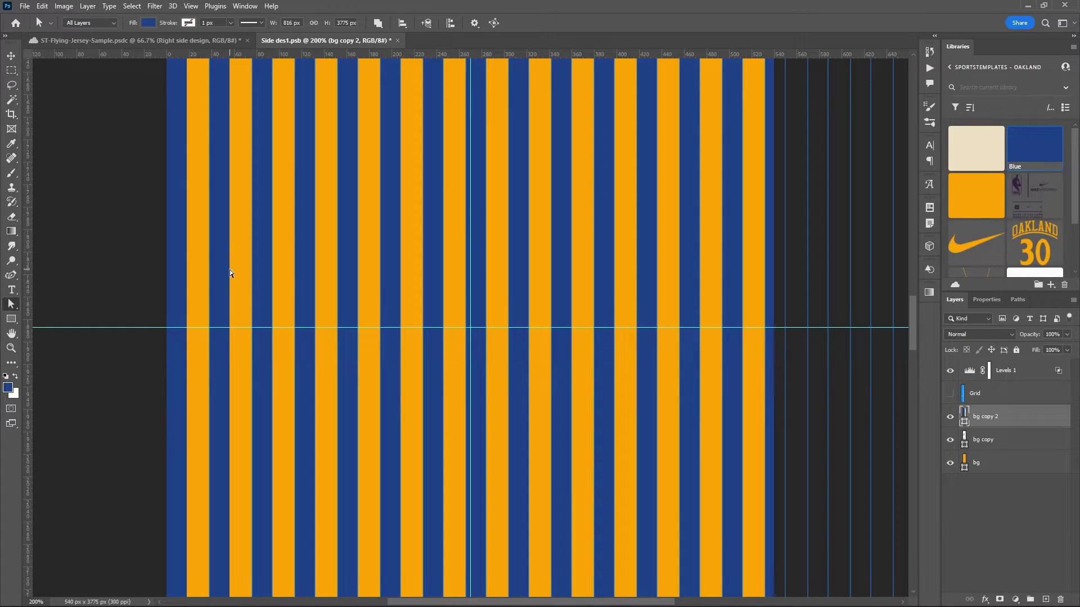
right_click(13, 303)
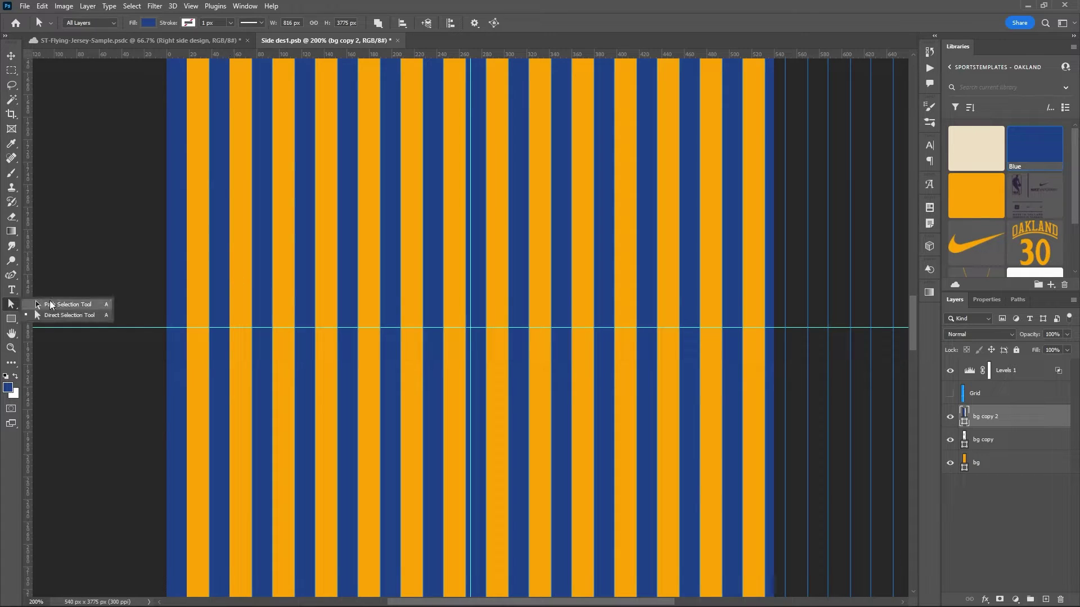
left_click(73, 316)
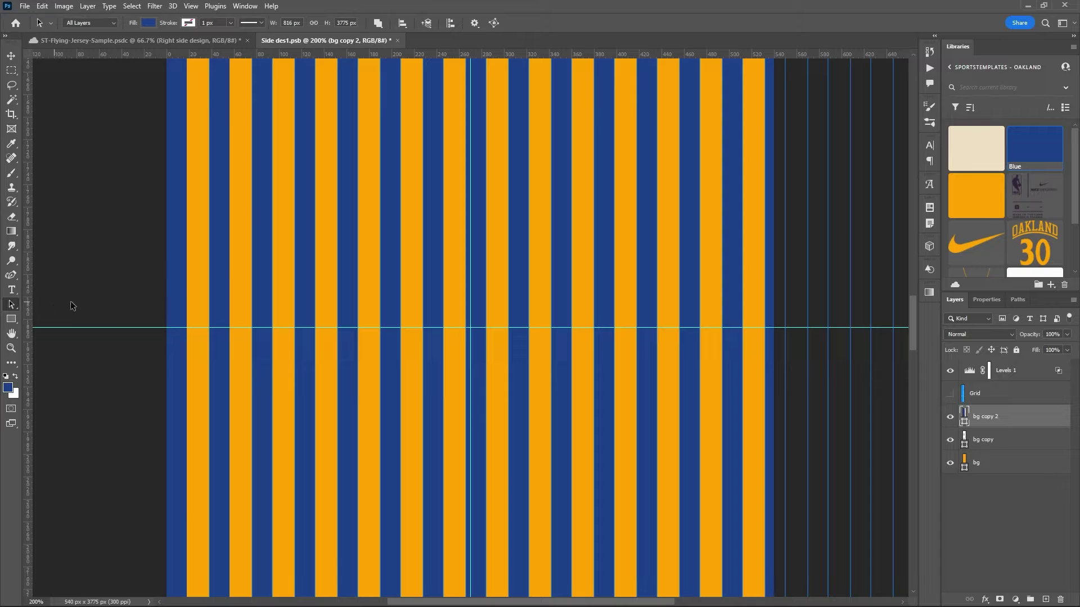
left_click(227, 264)
key("Delete")
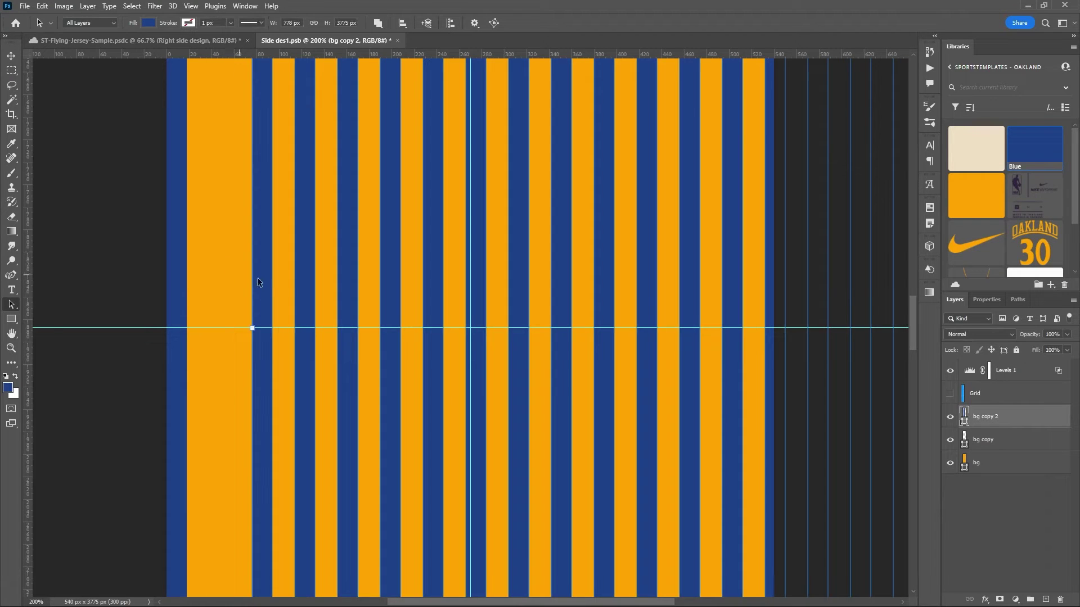
Delete every other remaining blue stripe across the side panel to leave wider gold bands between the stripes
left_click(314, 278)
key("Delete")
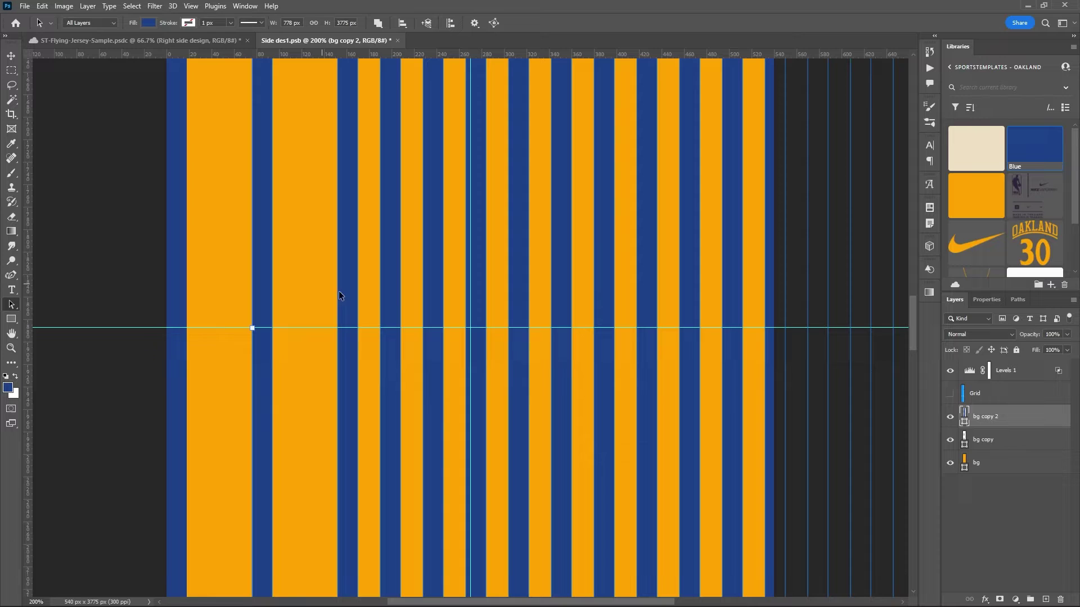
left_click(399, 290)
key("Delete")
left_click(478, 286)
key("Delete")
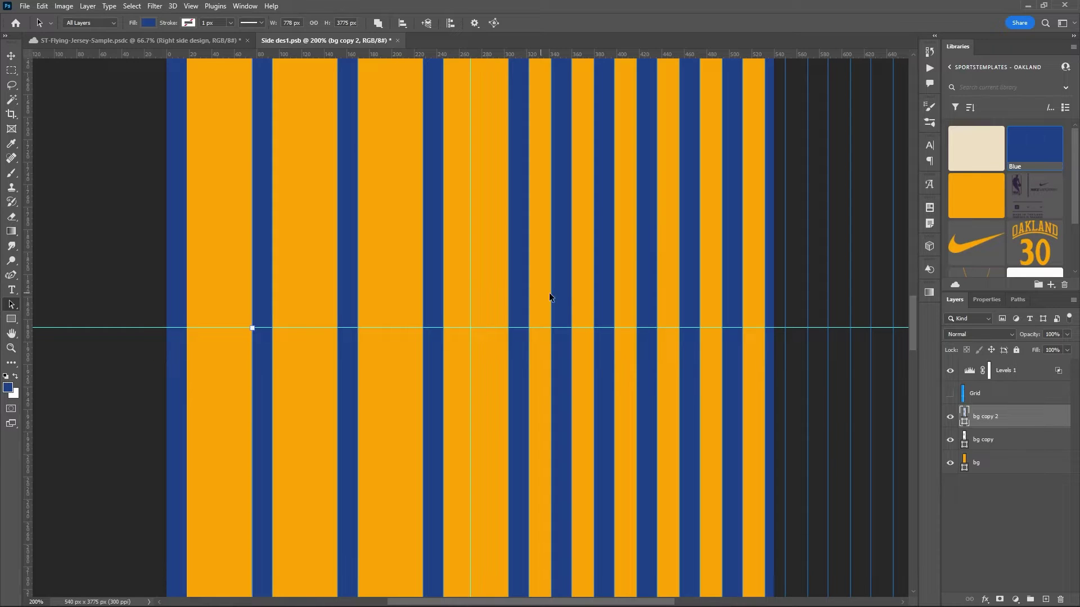
left_click(562, 291)
key("Delete")
left_click(649, 296)
key("Delete")
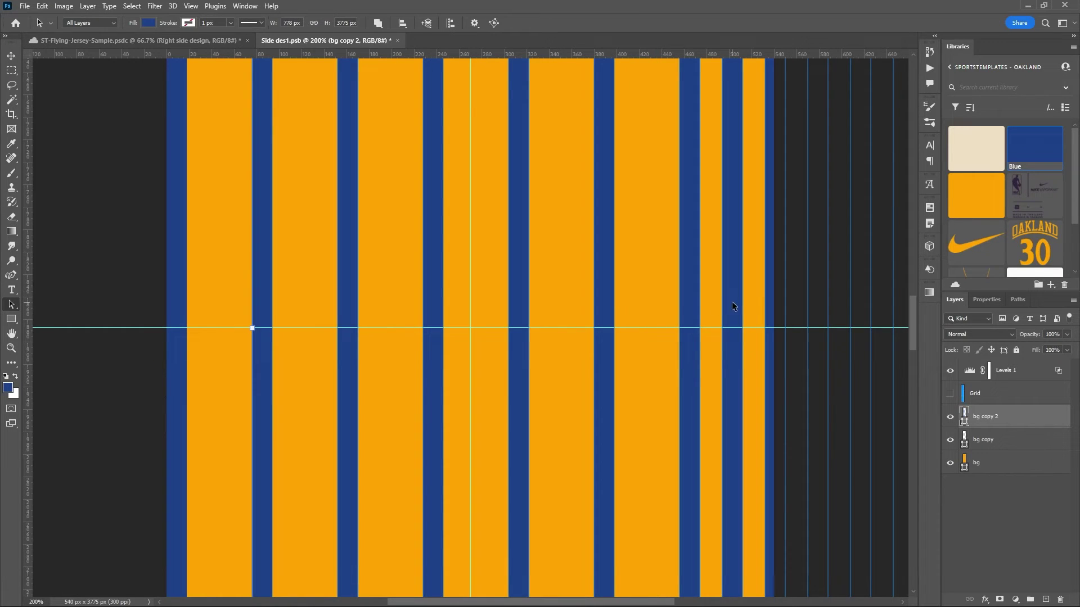
left_click(732, 306)
key("Delete")
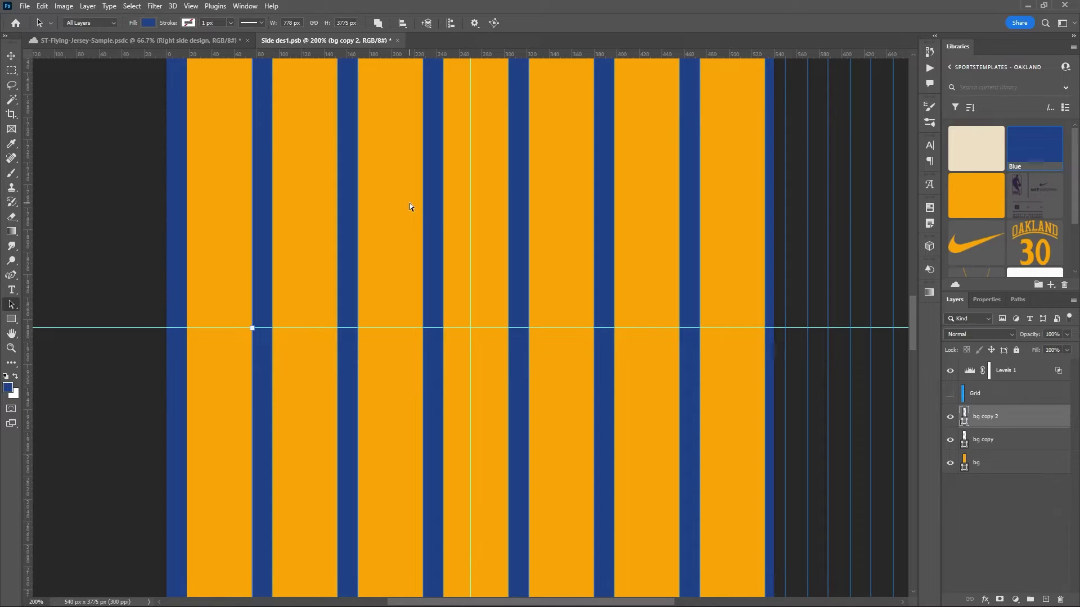
Narrow the remaining group of stripes to 760 px wide so a full blue stripe ends at the panel's right edge
key("ctrl+minus")
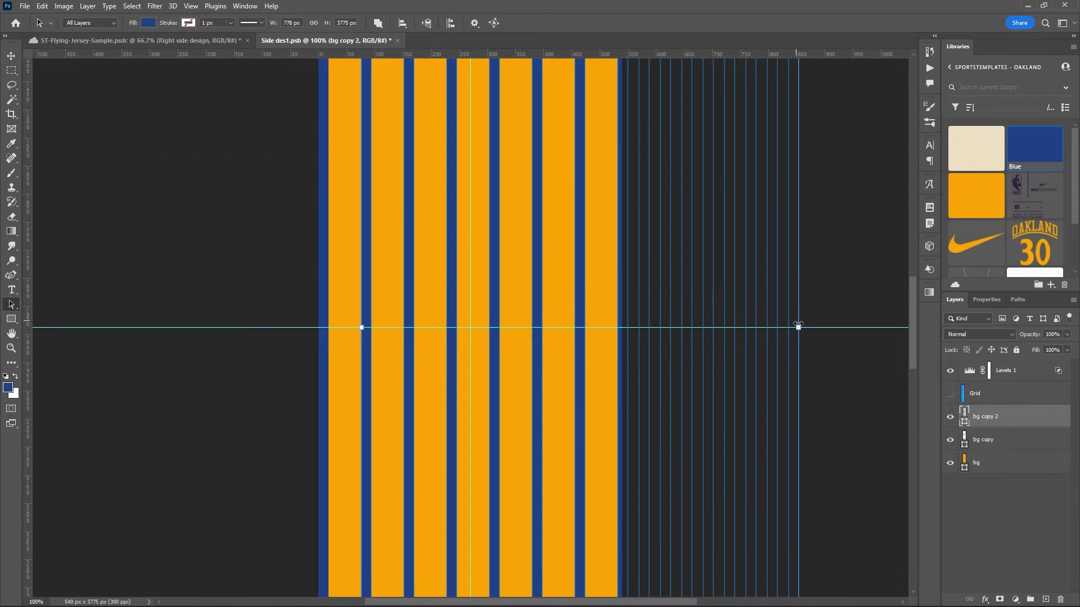
left_click_drag(798, 327, 787, 327)
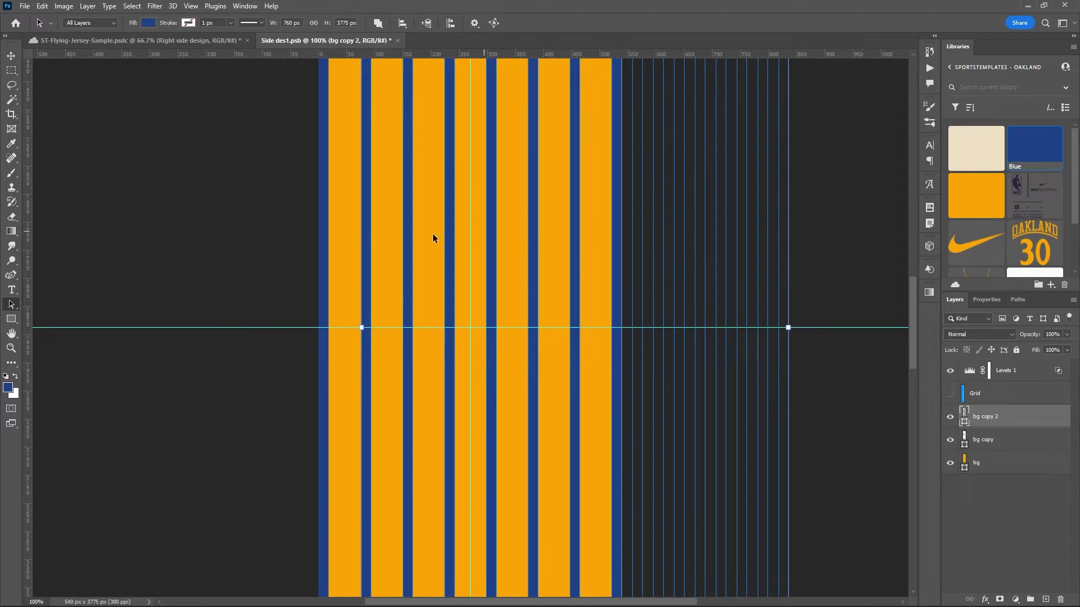
left_click(276, 149)
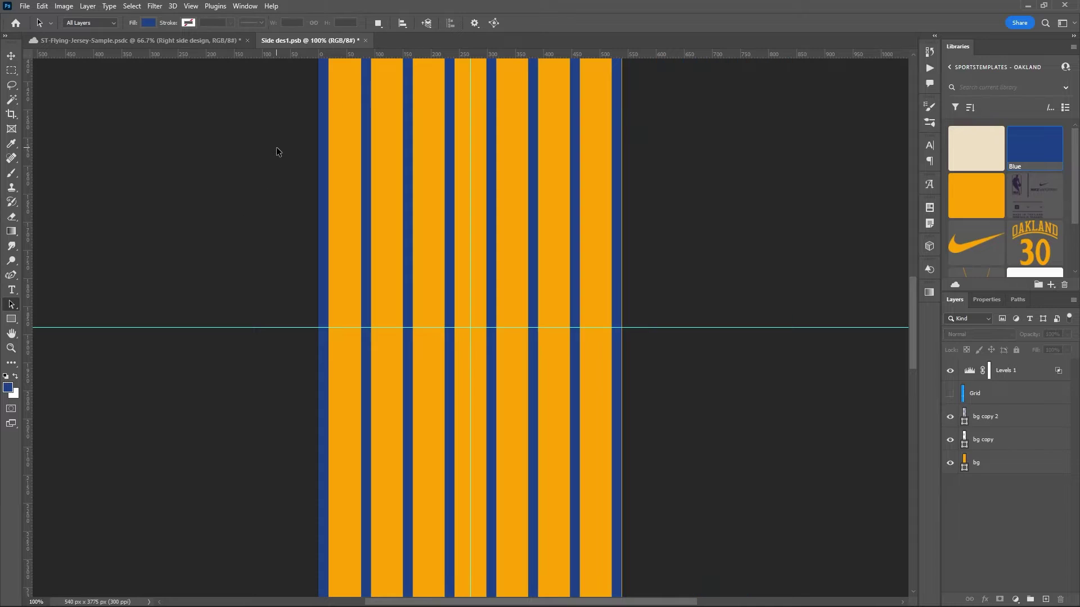
Save the thinned-out stripe design and review it on the jersey's side, up close and on the whole mockup
left_click(150, 41)
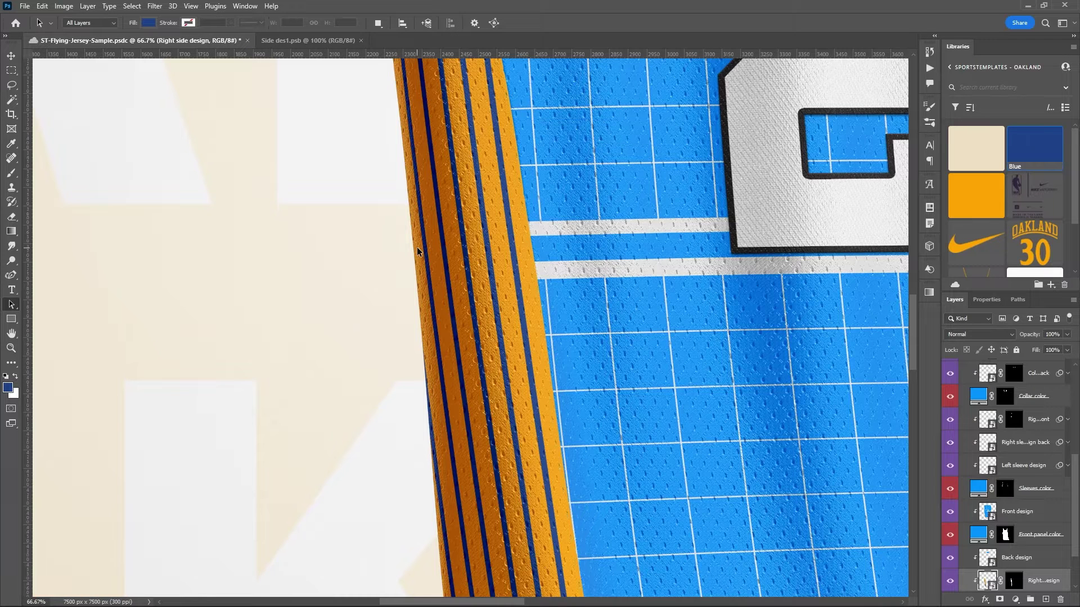
key("ctrl+minus")
key("ctrl+minus")
key("ctrl+minus")
key("ctrl+minus")
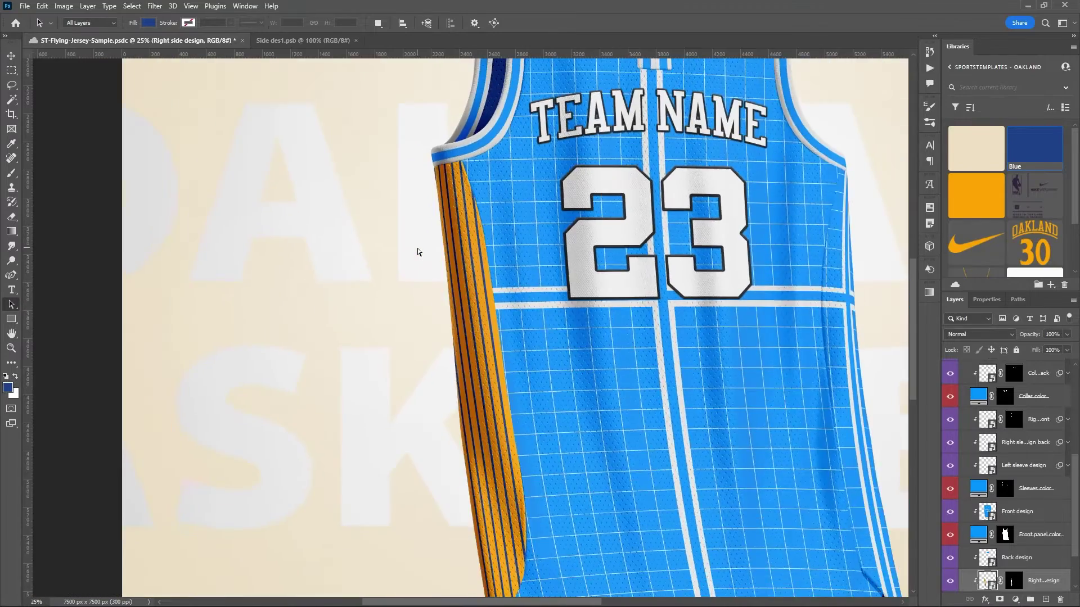
key("ctrl+minus")
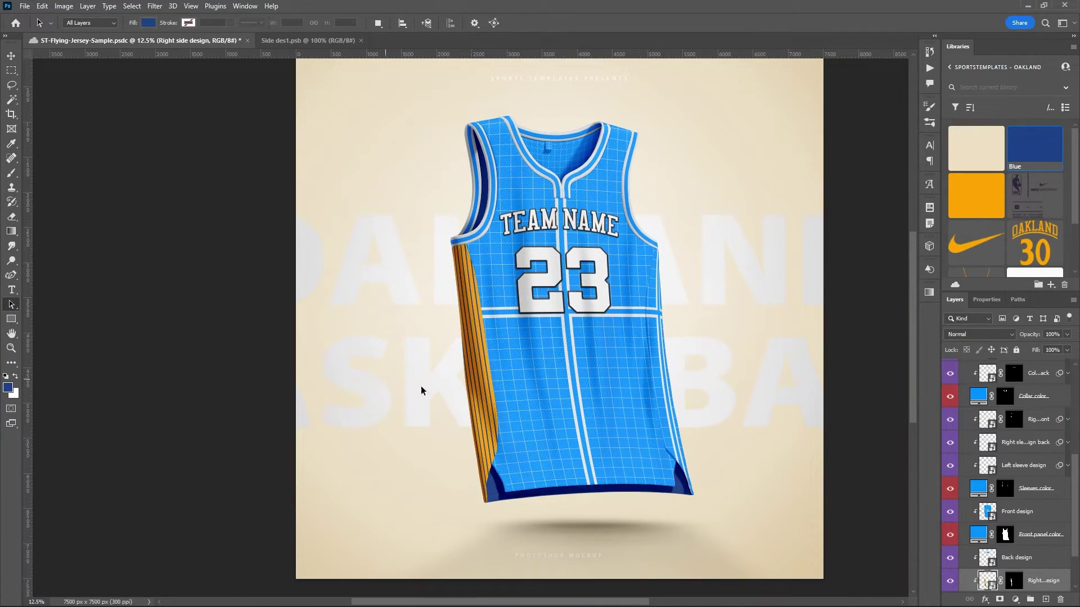
Open the Left side design's contents, hide its Grid layer and fill the bg shape with the library's Gold color
scroll(969, 475, "down", 2)
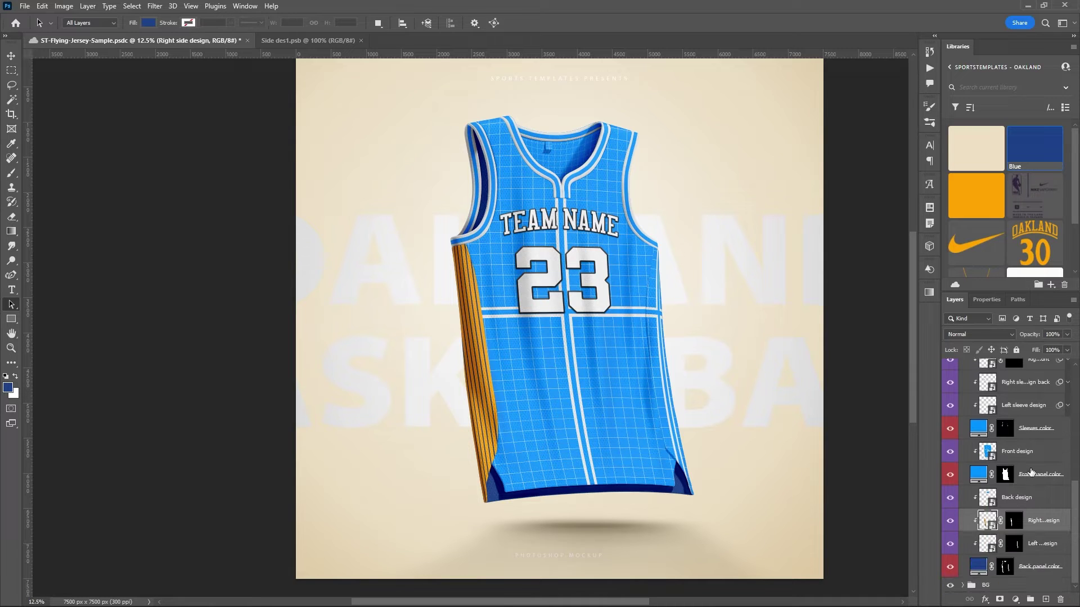
left_click(992, 549)
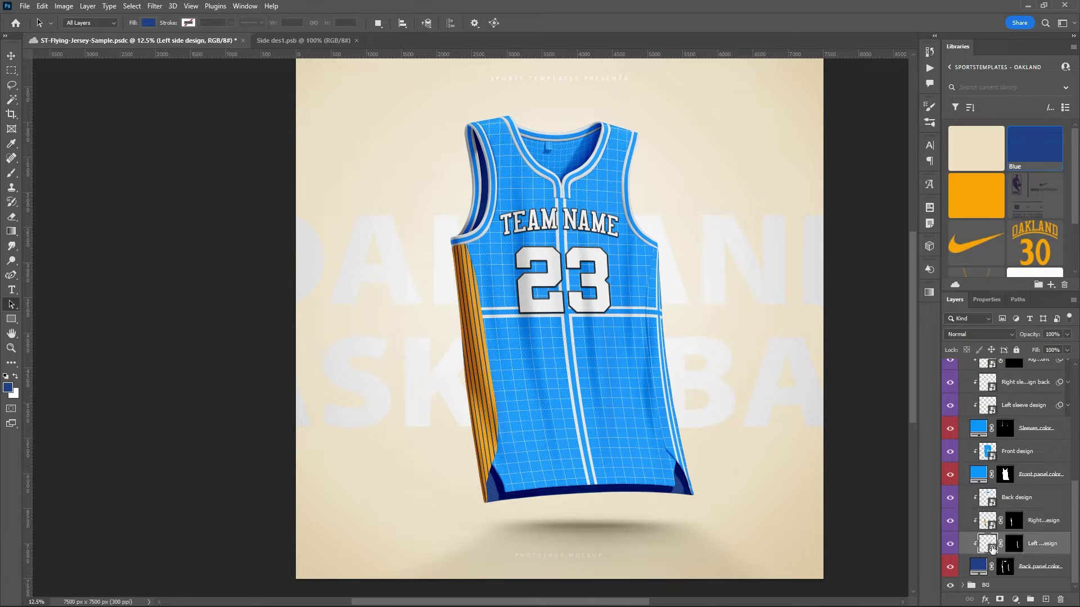
double_click(992, 548)
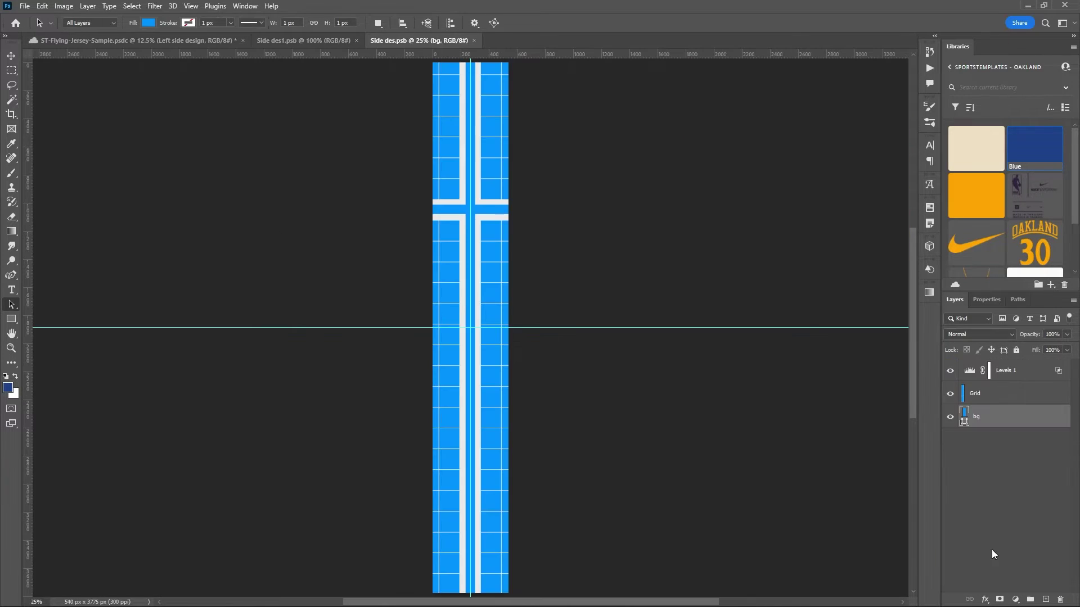
left_click(950, 395)
left_click(1023, 151)
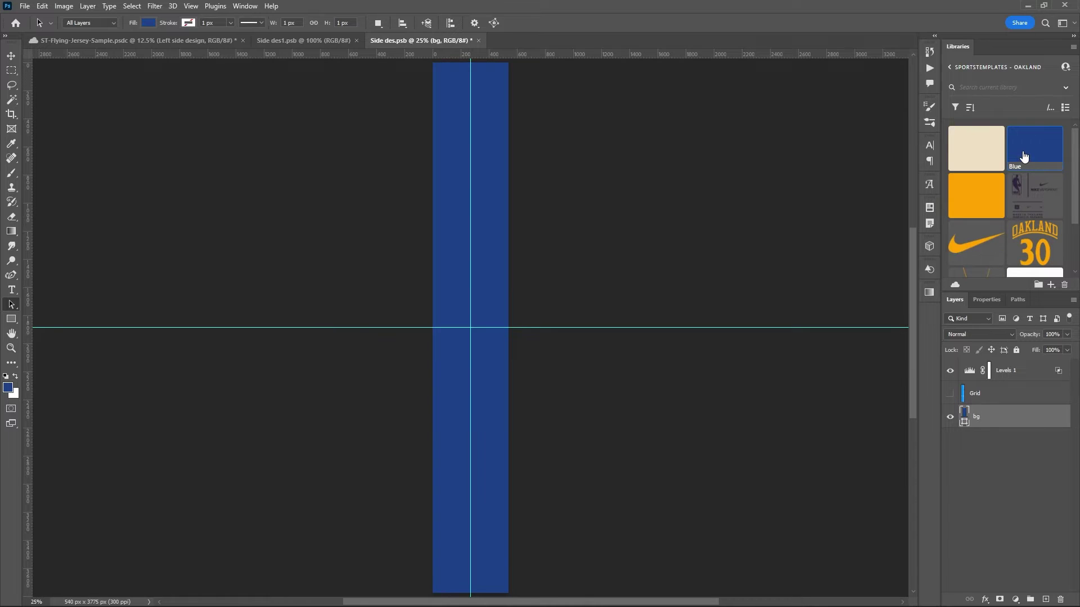
left_click(976, 194)
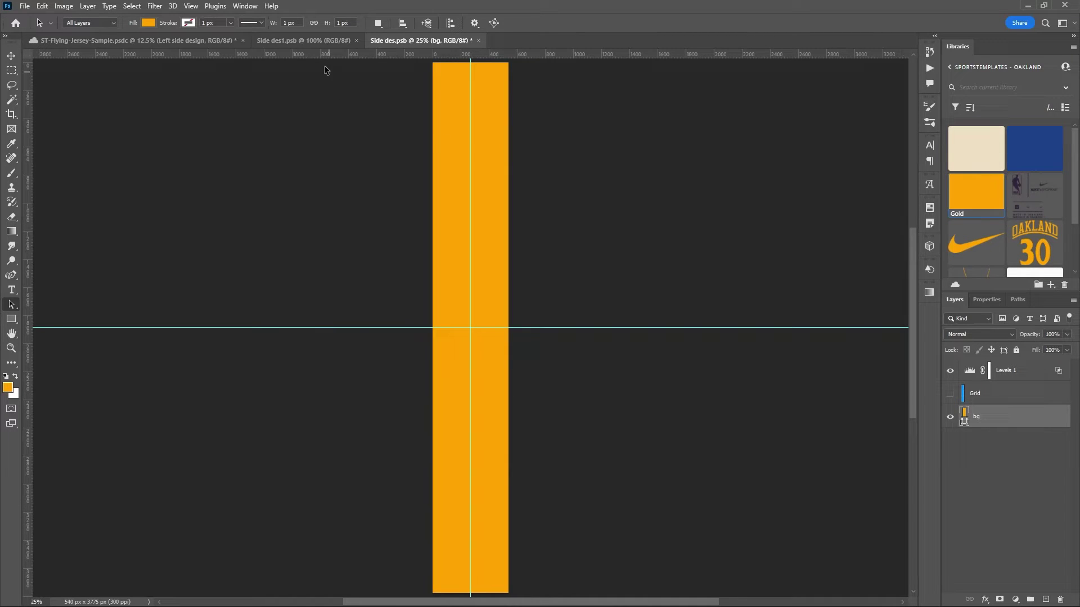
Duplicate the bg copy 2 stripe layer from Side des1.psb into Side des.psb and return to Side des.psb
left_click(289, 42)
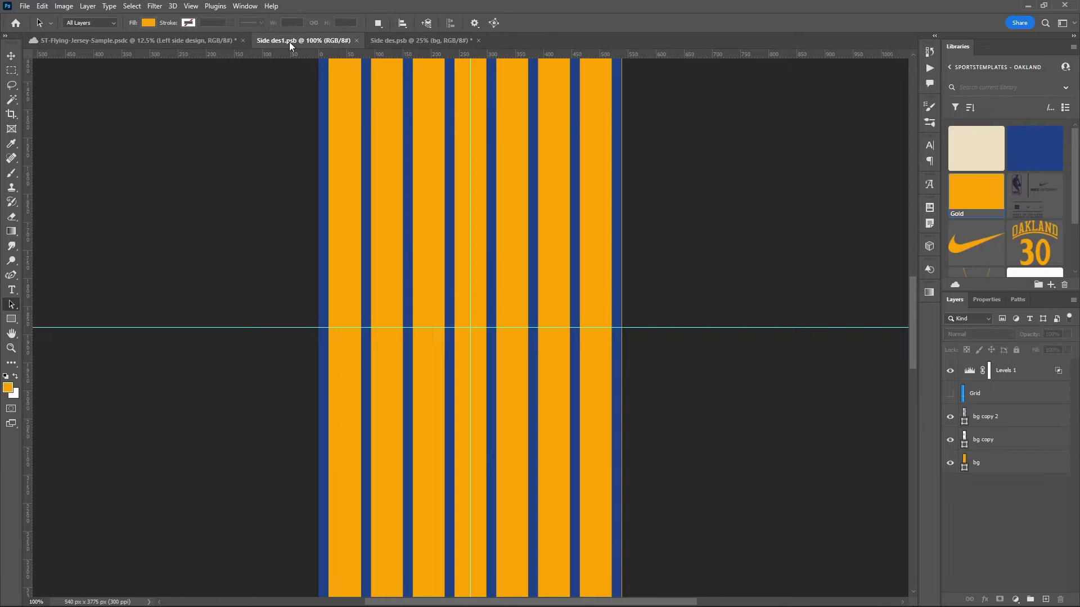
left_click(985, 417)
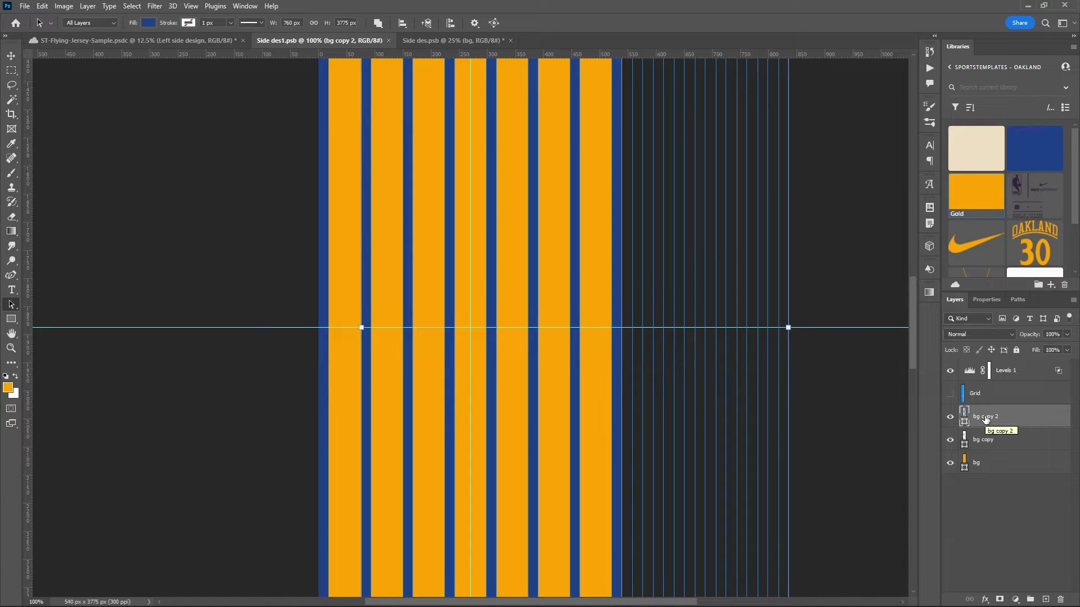
right_click(982, 415)
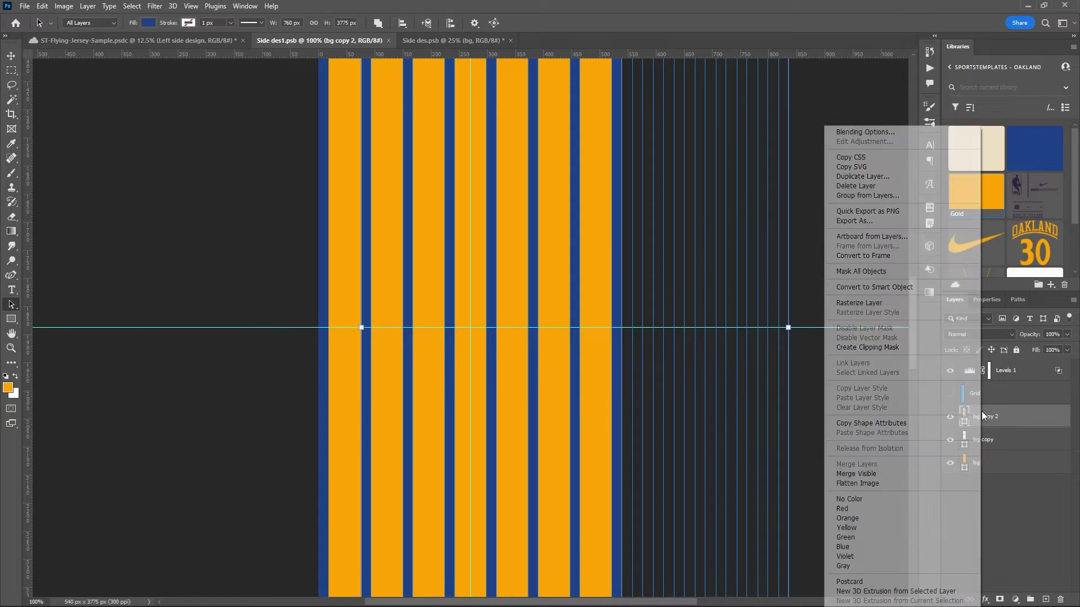
left_click(843, 176)
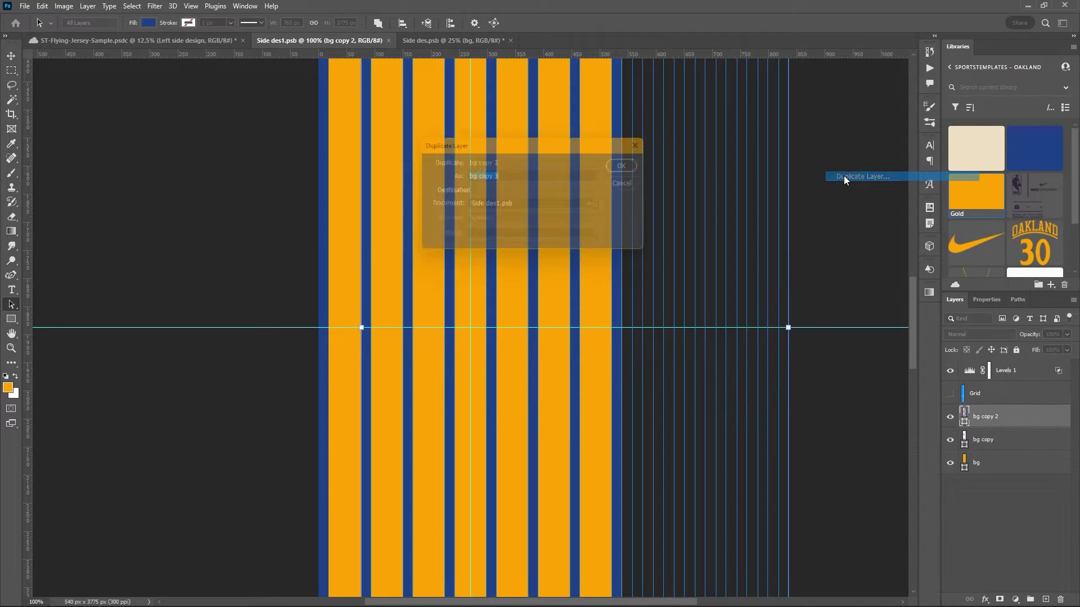
left_click(515, 207)
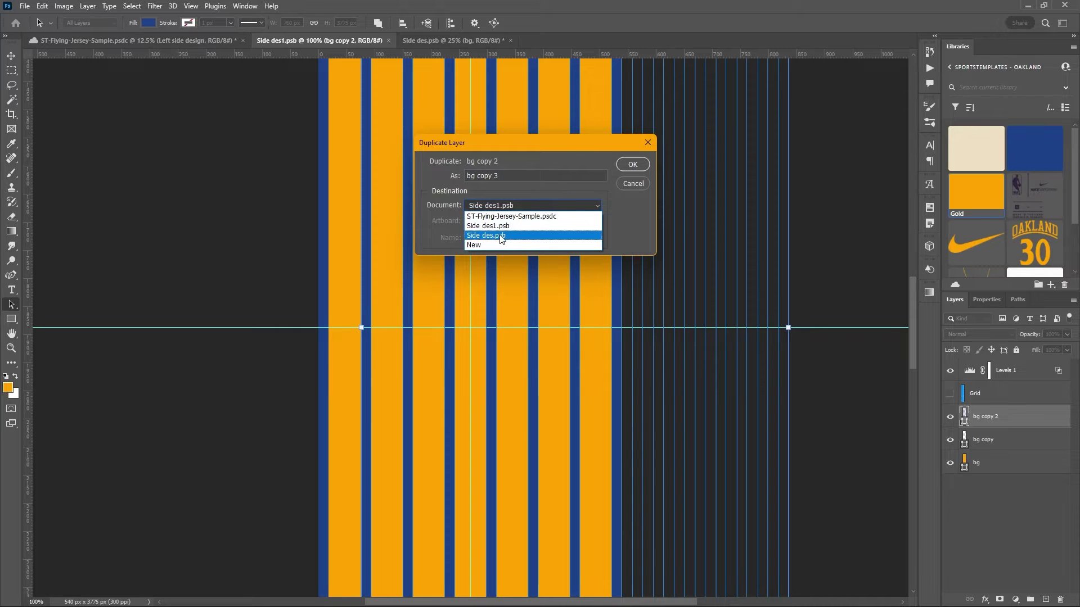
left_click(502, 239)
left_click(631, 163)
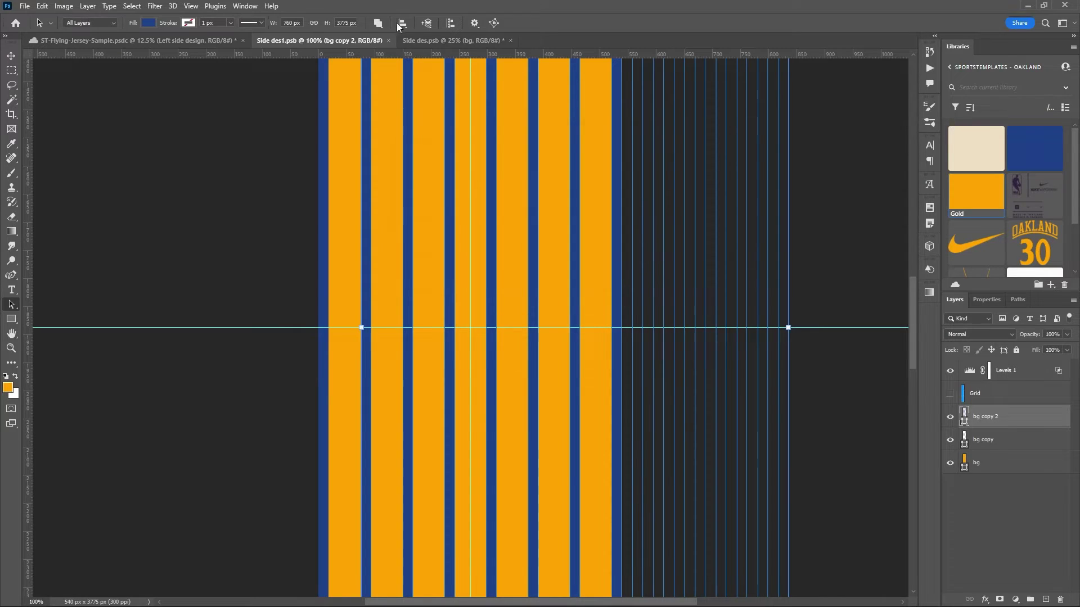
left_click(437, 41)
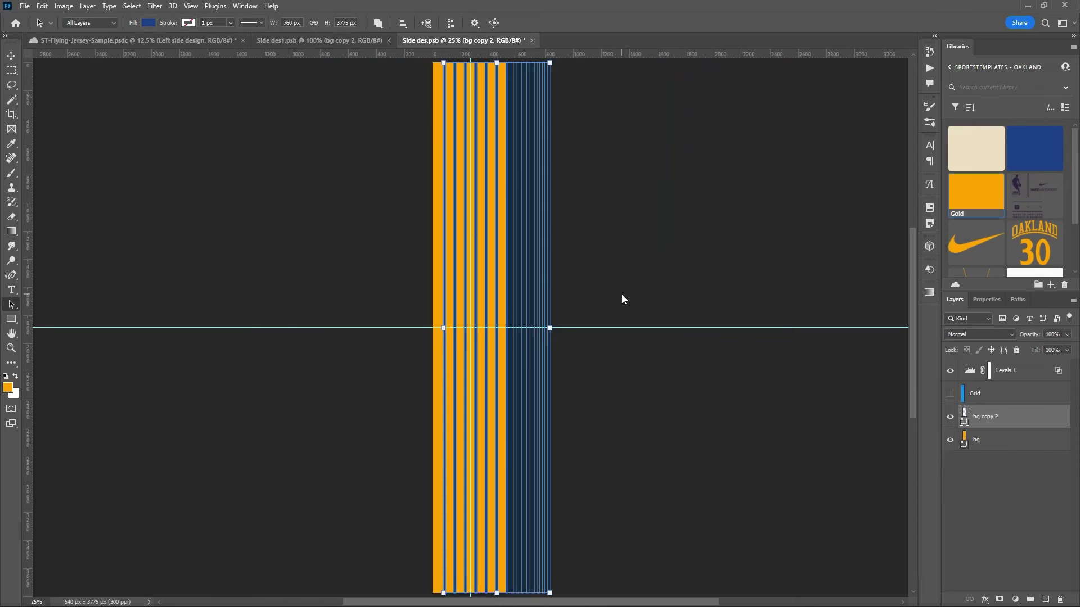
key("ctrl+1")
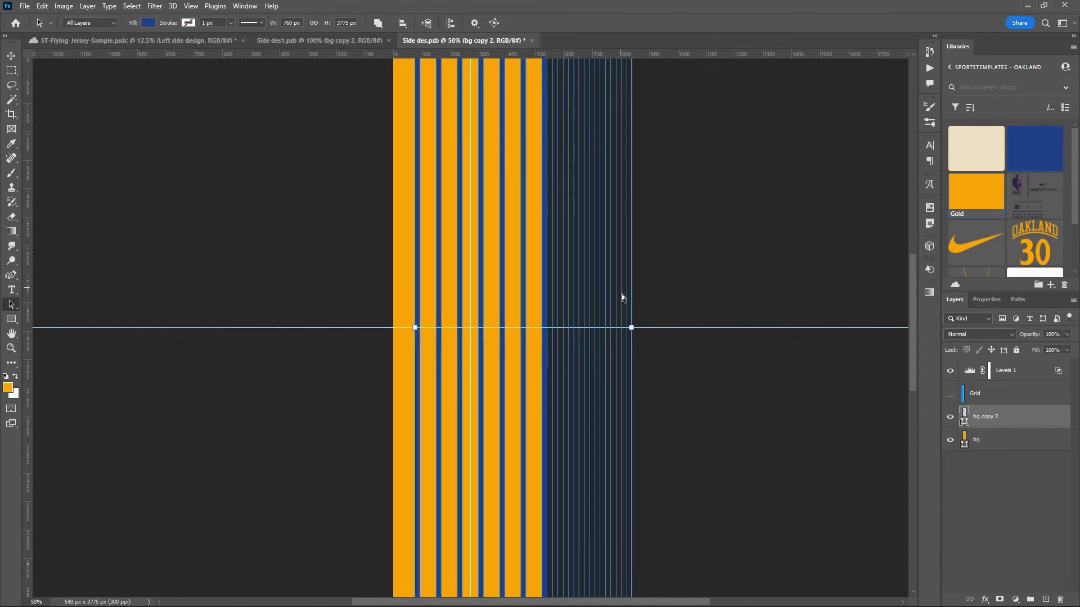
left_click_drag(410, 262, 403, 264)
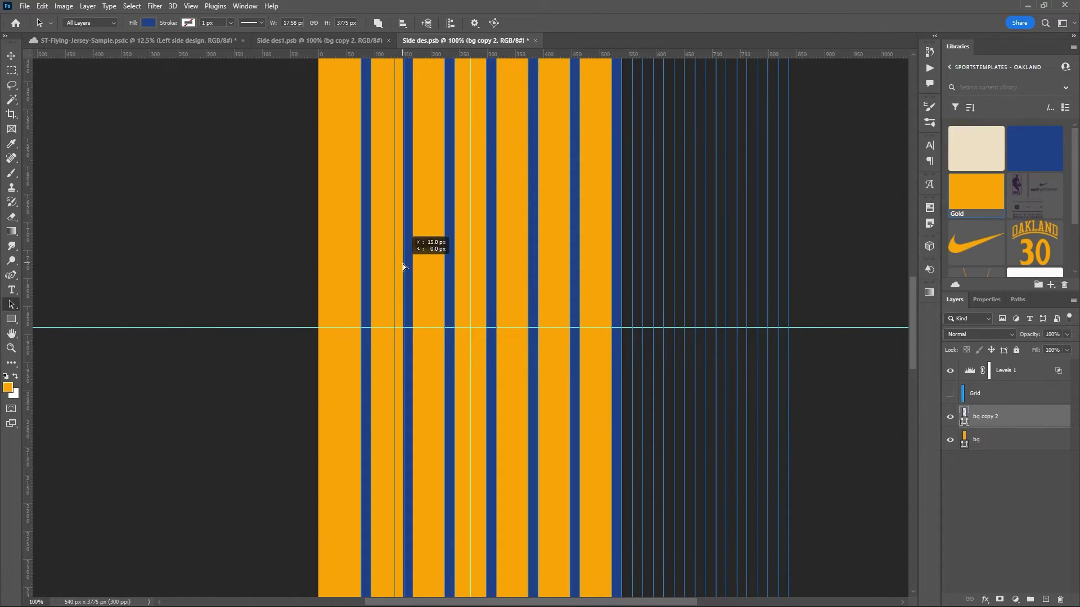
key("ctrl+z")
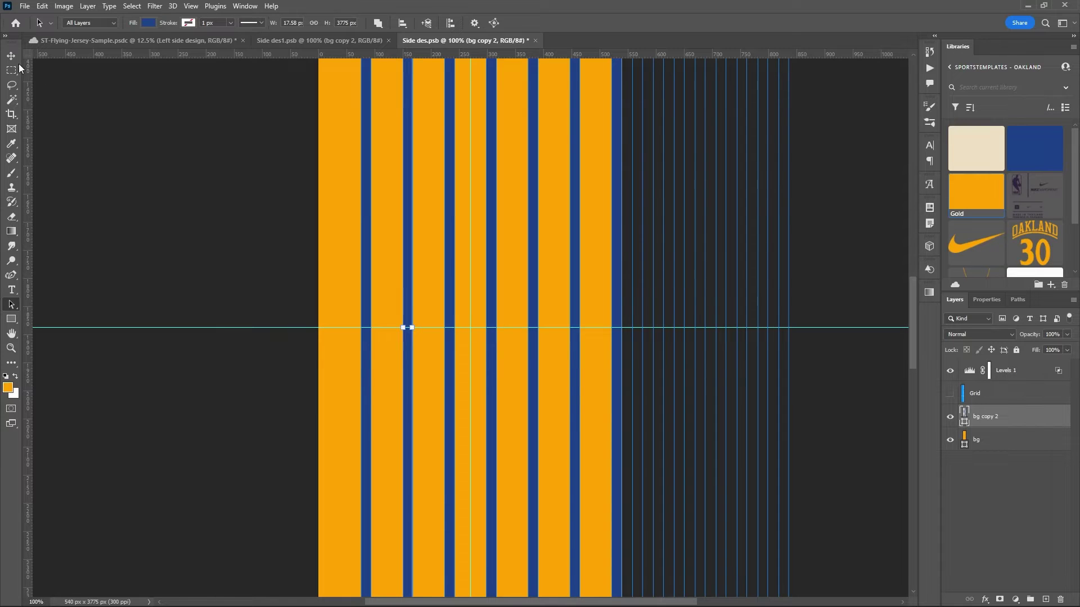
Shift the whole group of stripes about 76 px left so its first stripe sits on the panel's left edge
key("ctrl+a")
key("ctrl+t")
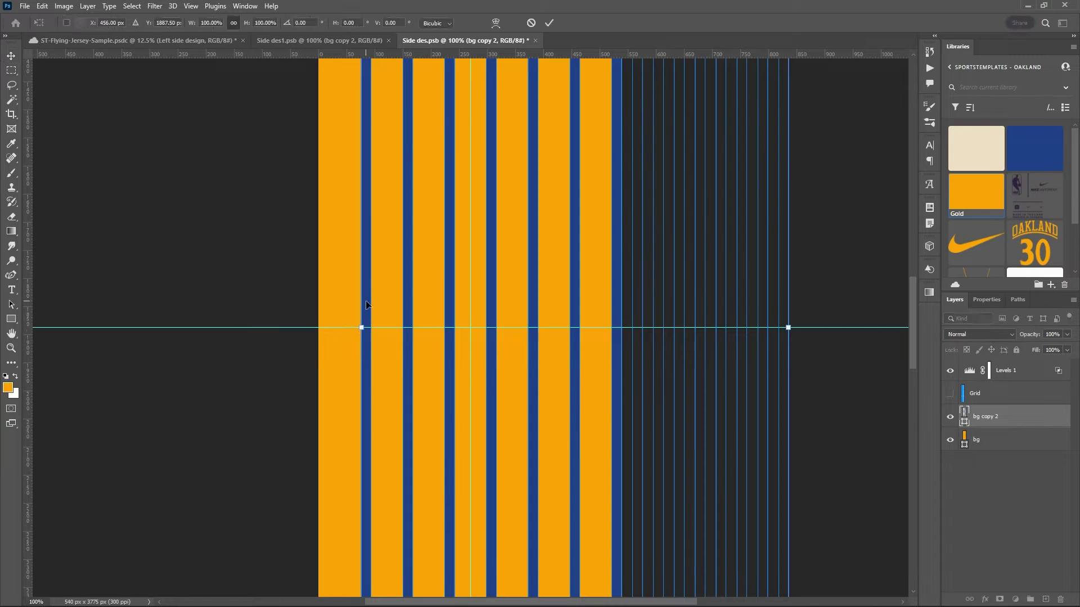
left_click_drag(366, 305, 326, 302)
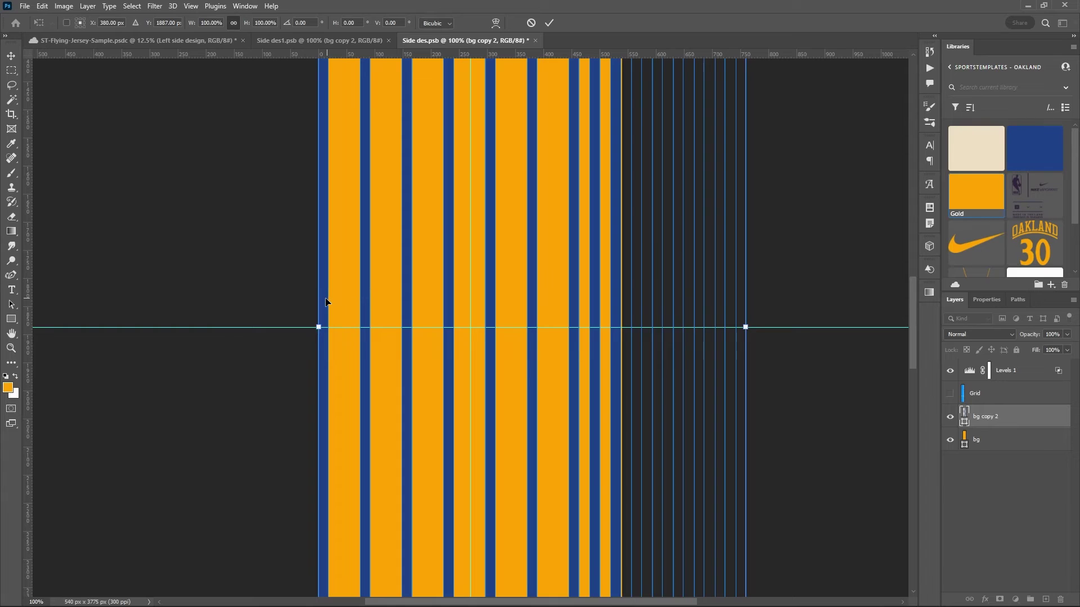
left_click(548, 24)
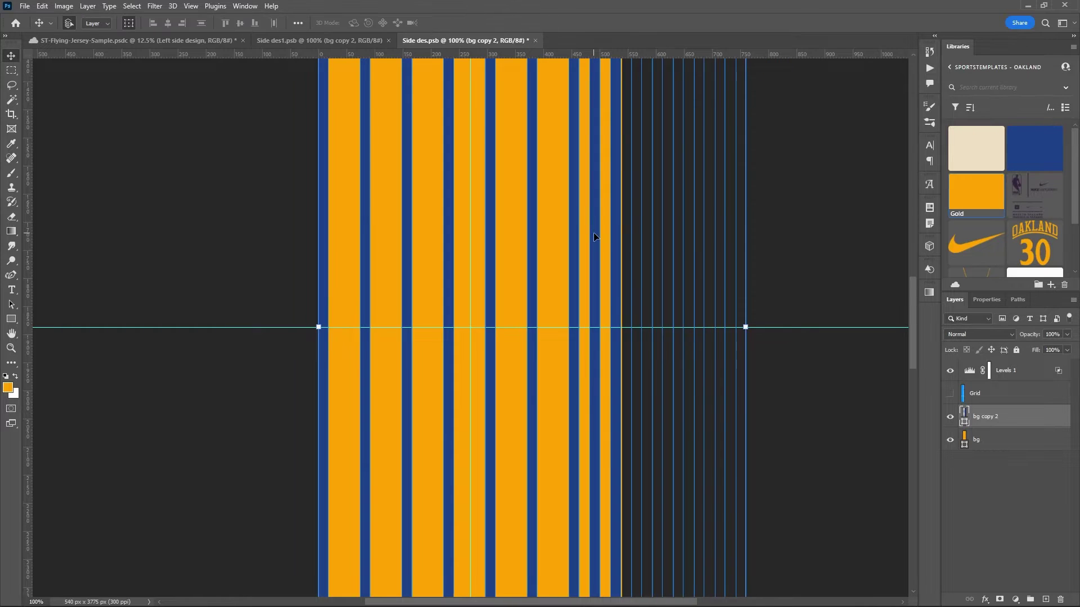
Delete the surplus blue stripe that breaks the even spacing just before the panel's rightmost stripe
left_click(12, 305)
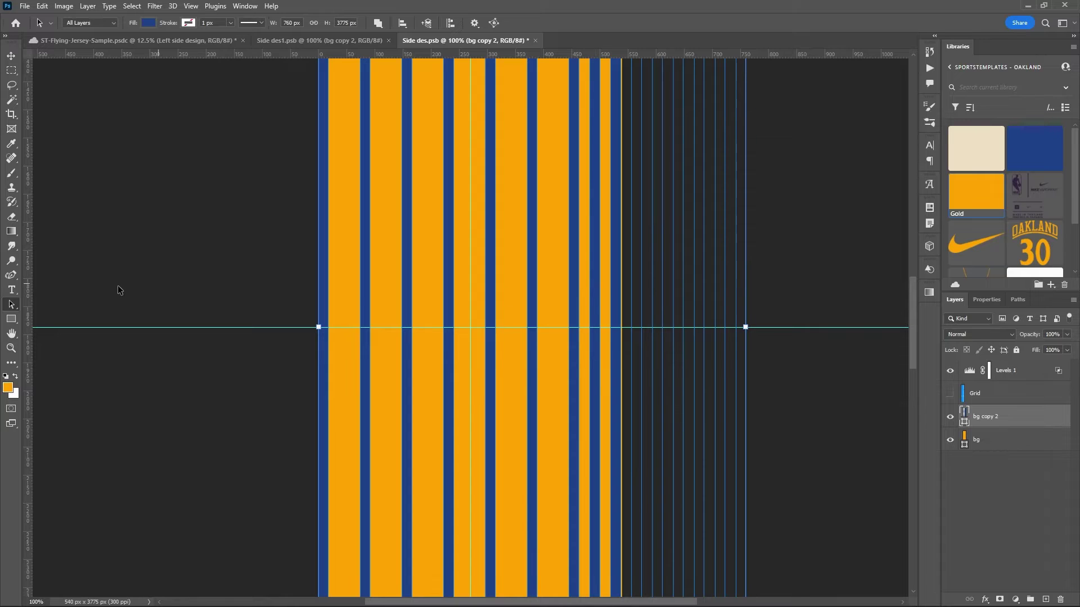
left_click(596, 303)
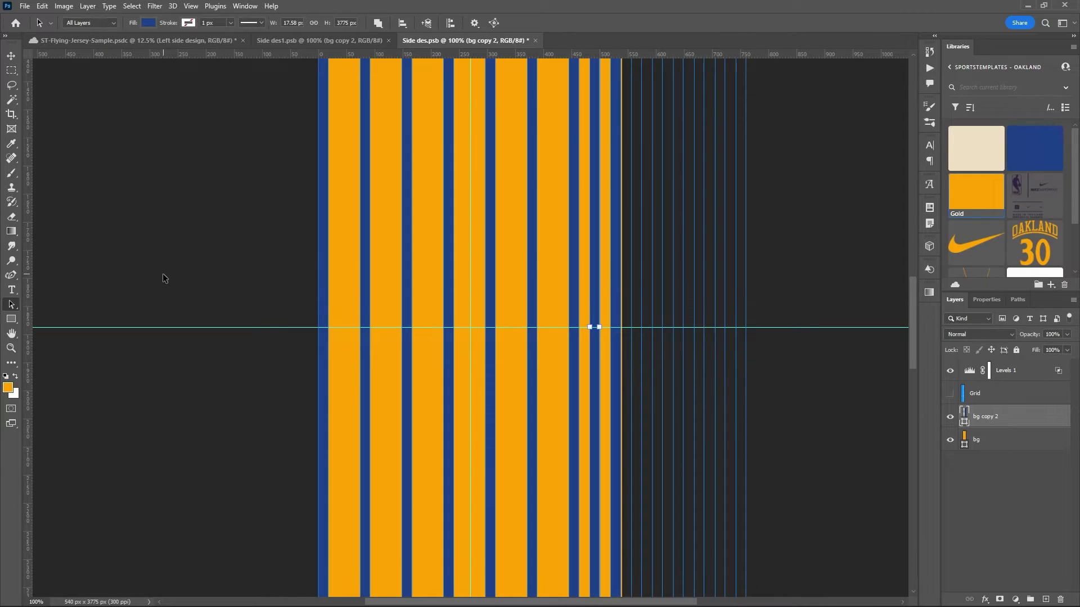
scroll(163, 277, "down", 1)
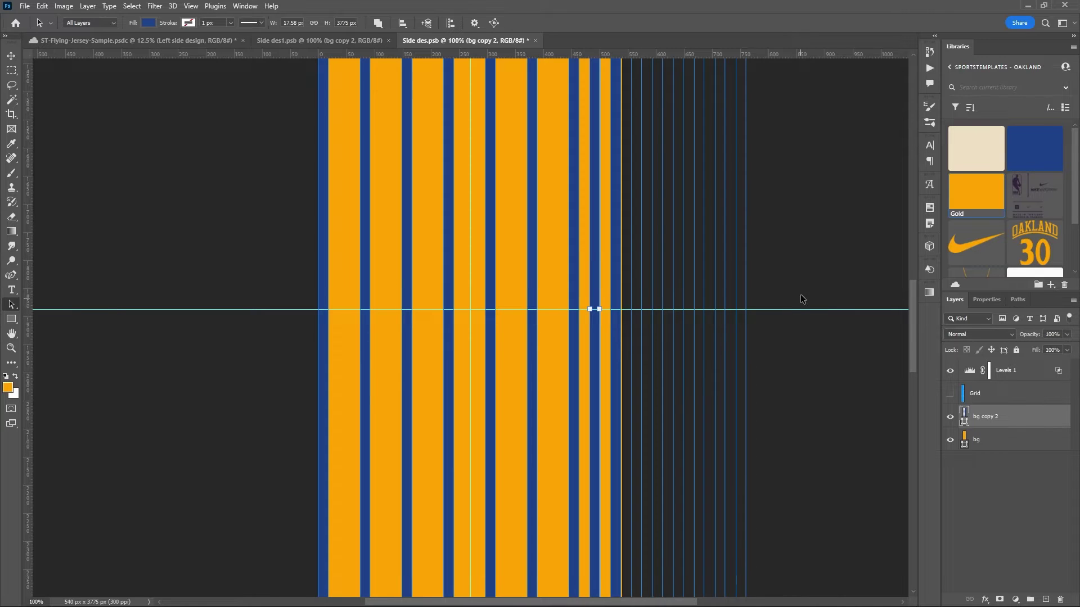
left_click(638, 290)
left_click(597, 297)
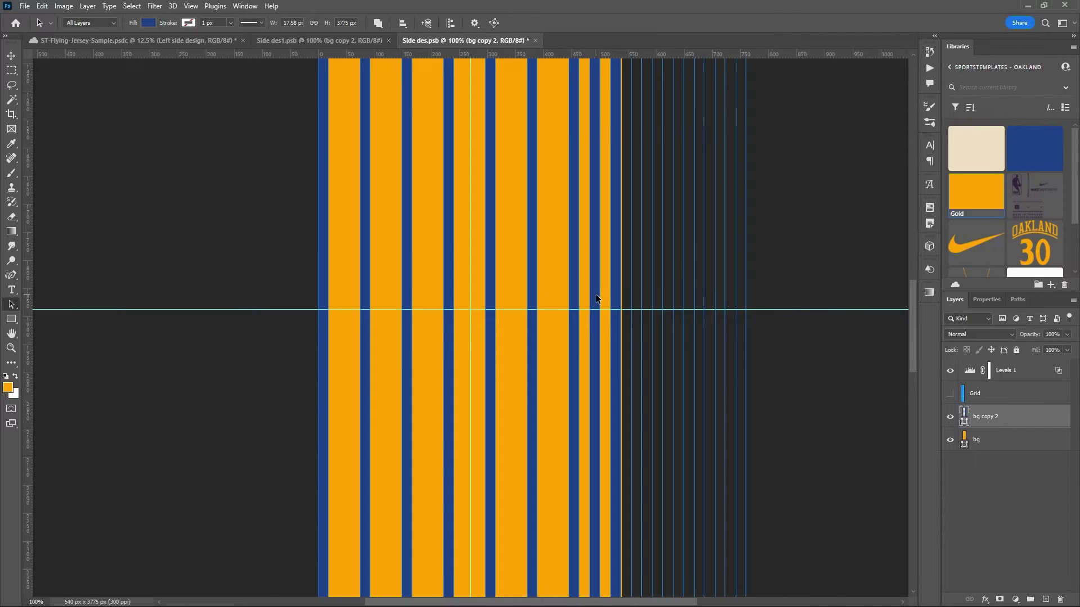
key("Delete")
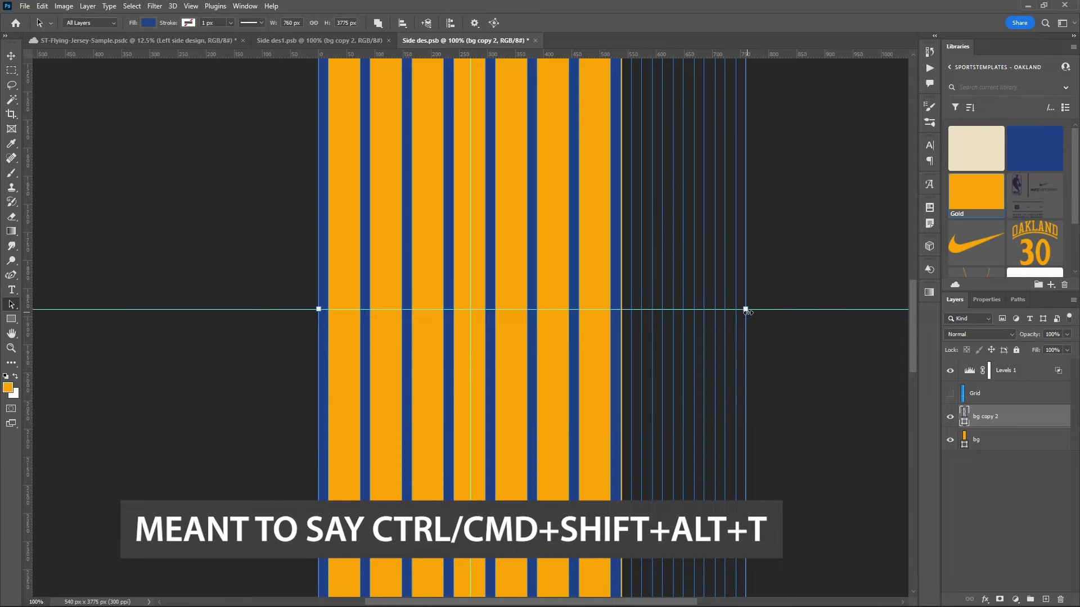
left_click_drag(746, 311, 751, 312)
Deselect the stripes, save the side design and review both striped sides on the whole jersey mockup
left_click(786, 269)
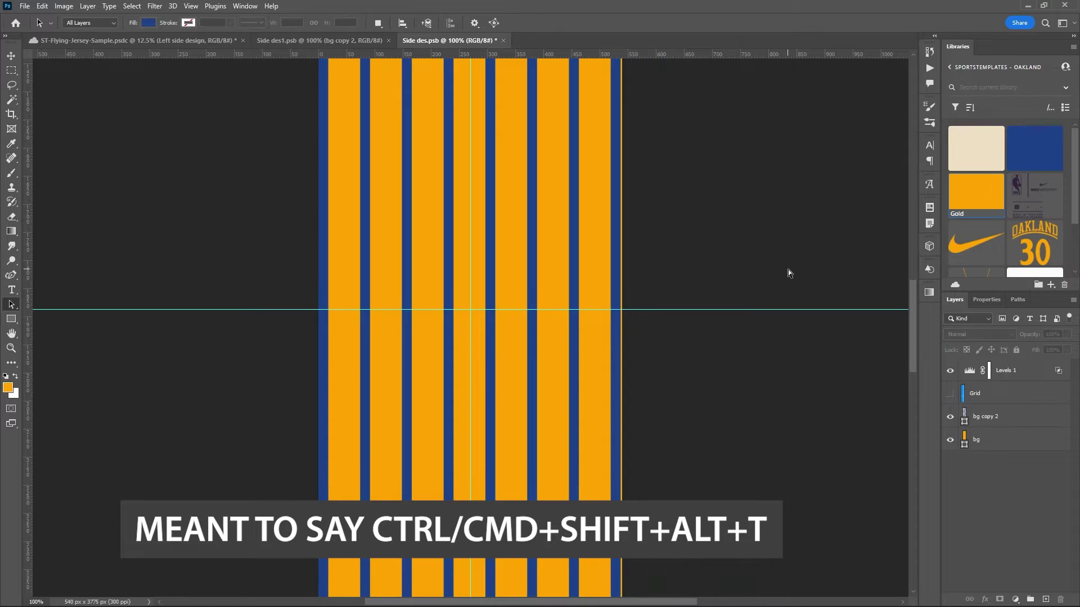
left_click(158, 45)
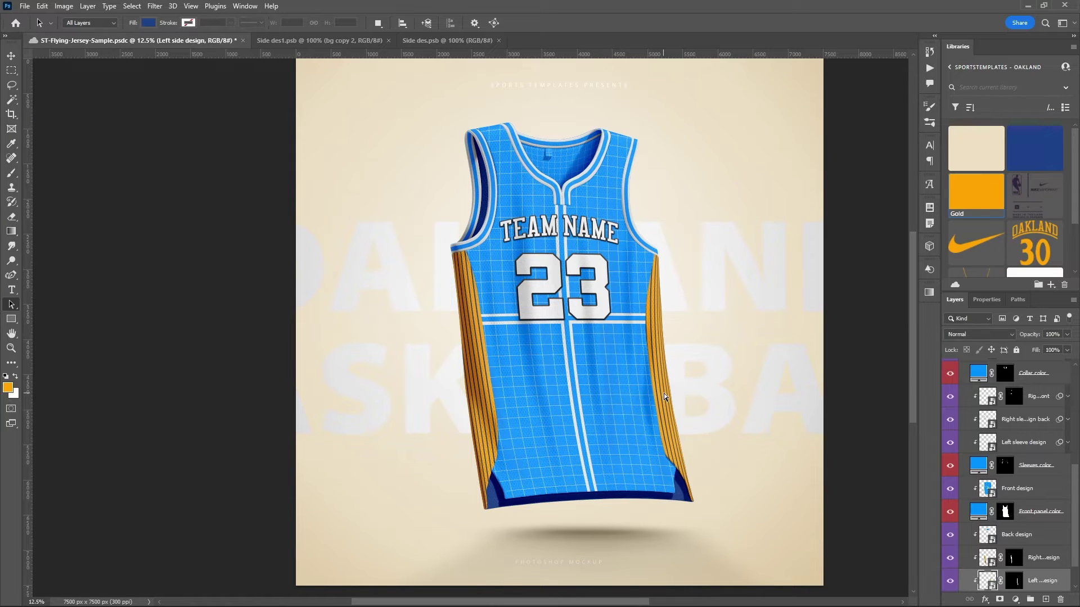
key("ctrl+0")
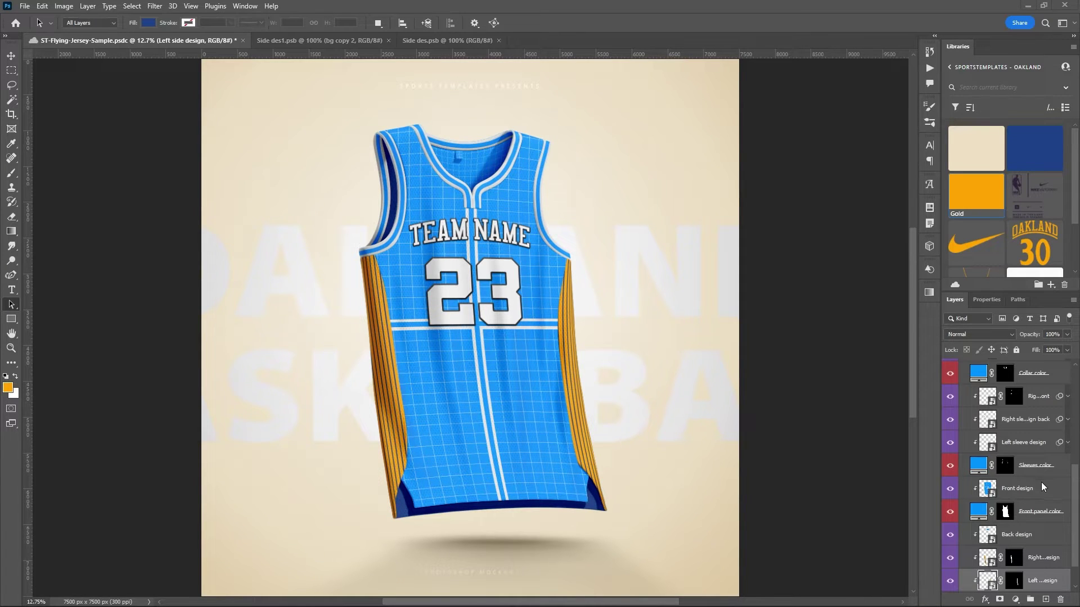
Open the contents of the Back jersey design smart object inside the Wishbone collar group
scroll(1037, 528, "down", 2)
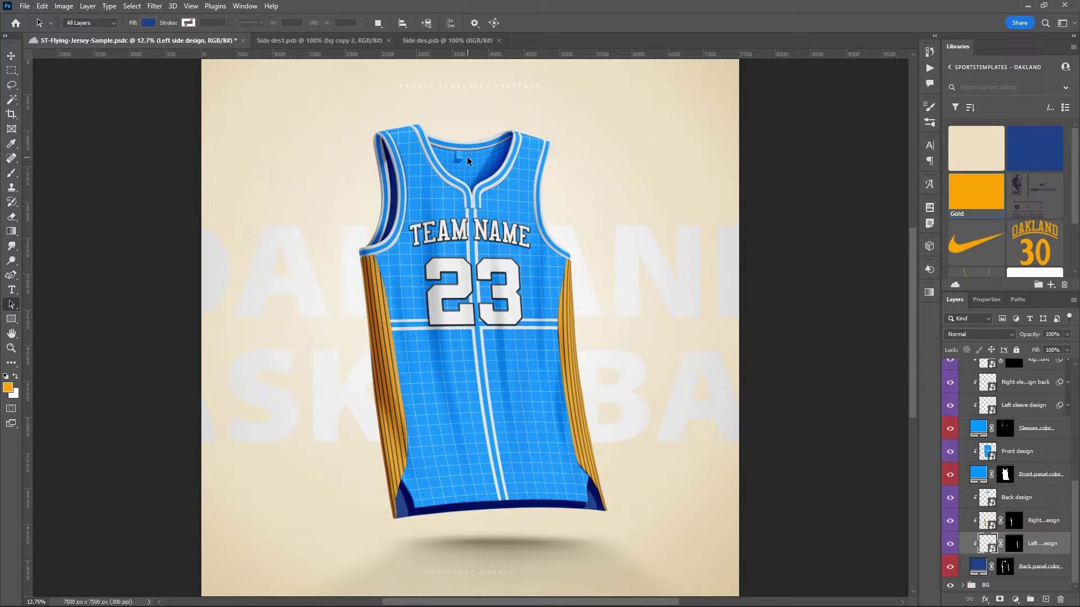
left_click(1017, 505)
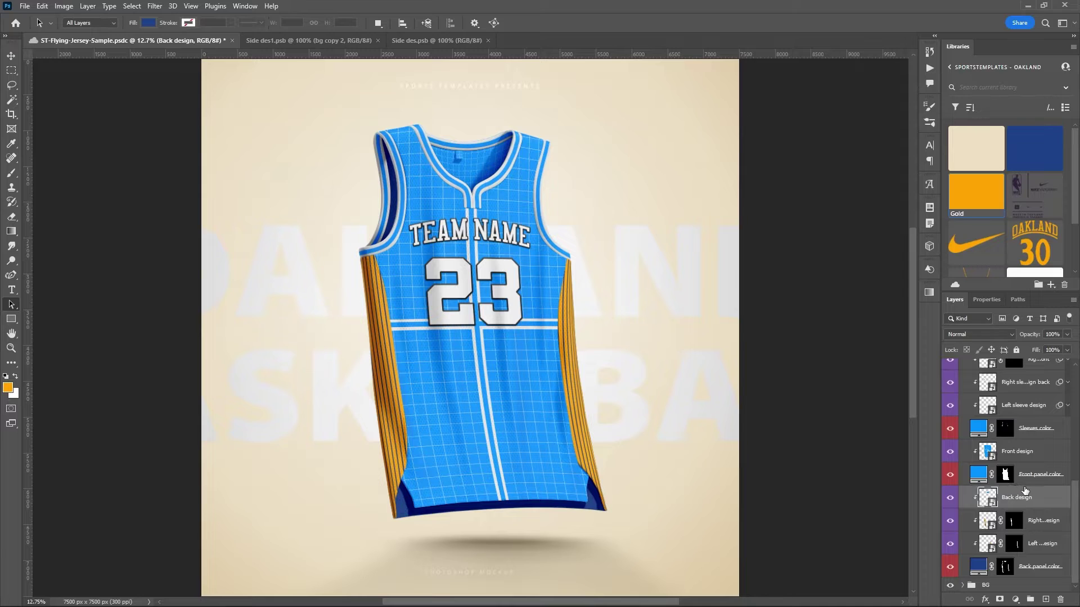
scroll(1022, 488, "up", 5)
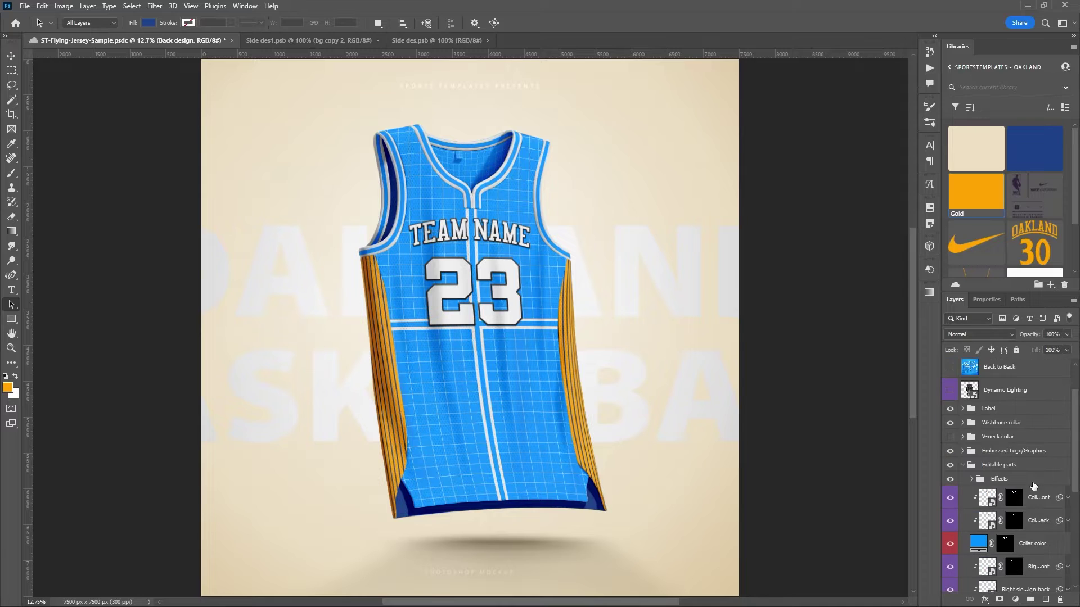
left_click(962, 423)
scroll(1005, 438, "down", 3)
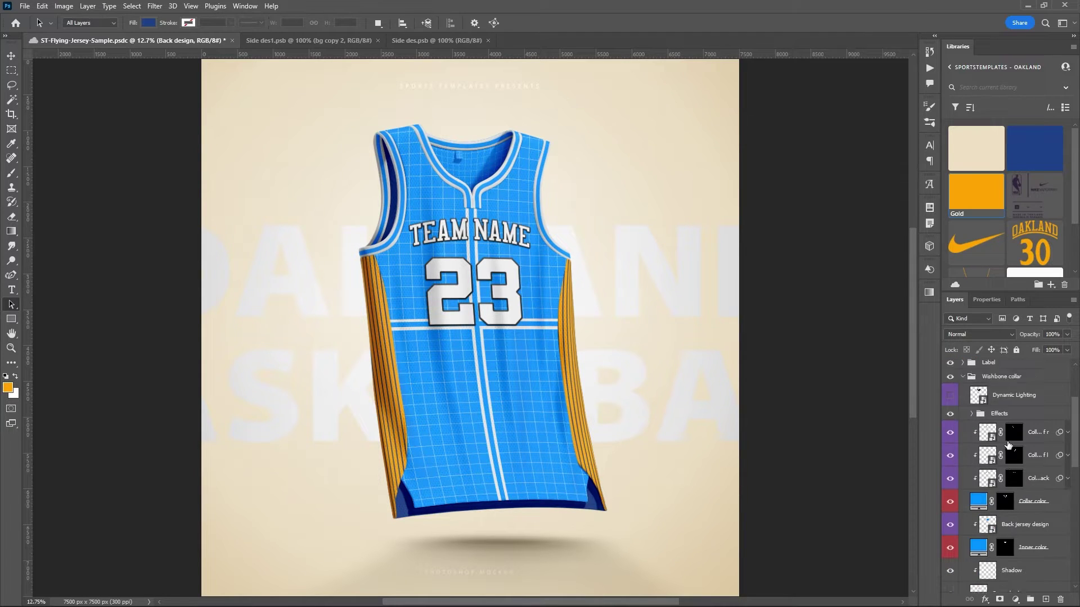
left_click(1023, 484)
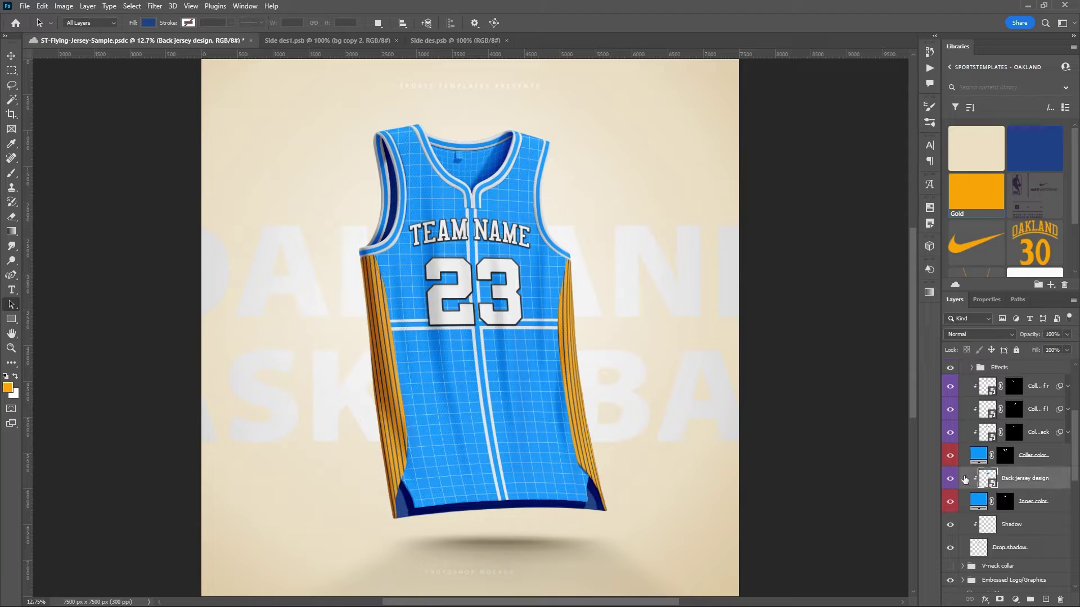
double_click(988, 478)
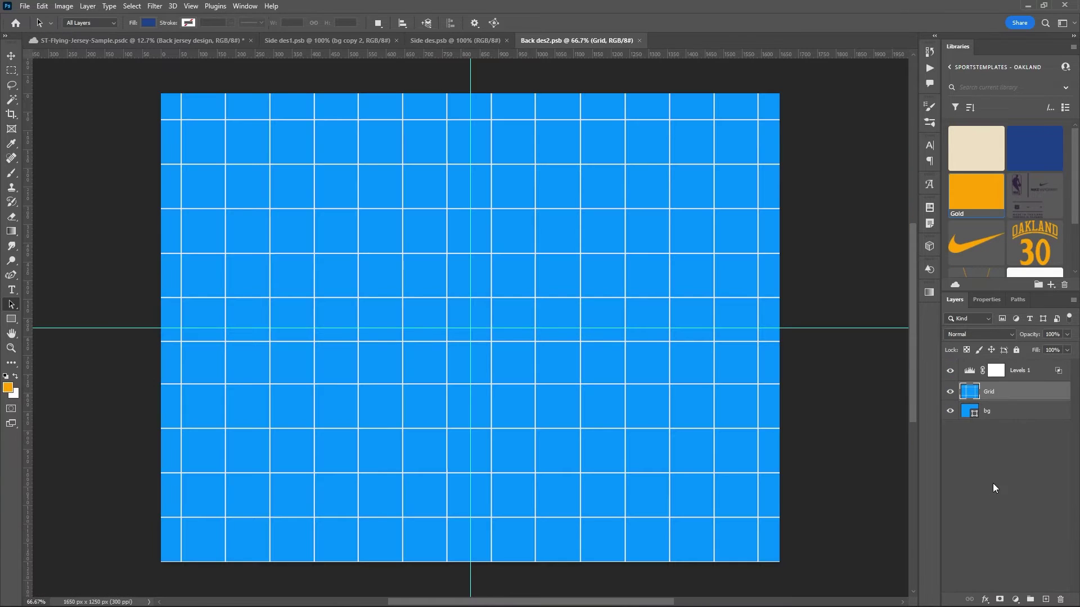
Hide the Grid layer and fill the bg shape with the library's Blue color
left_click(950, 393)
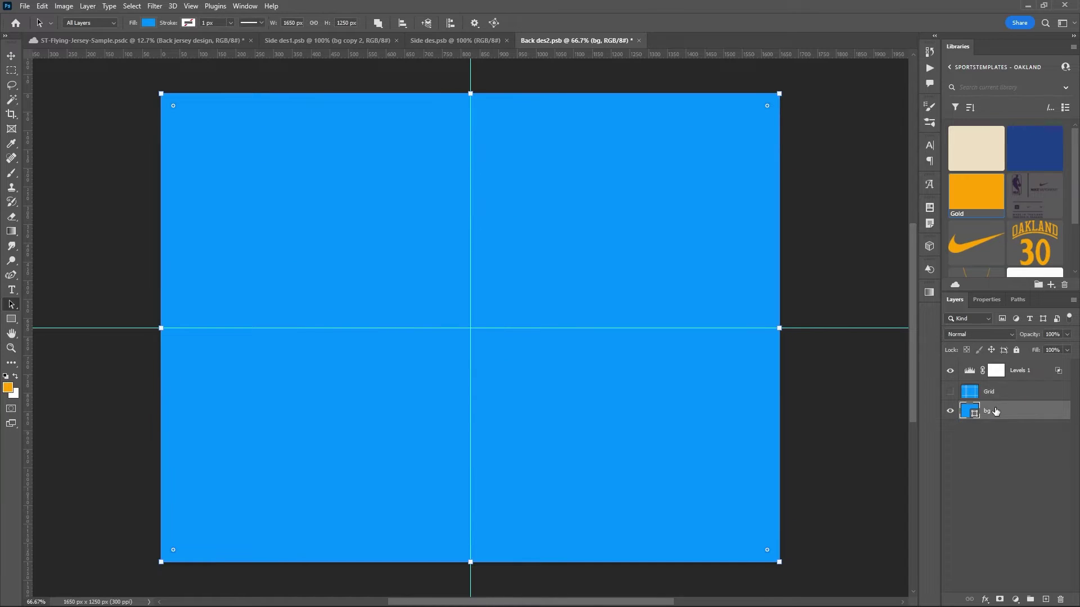
left_click(995, 411)
left_click(1020, 156)
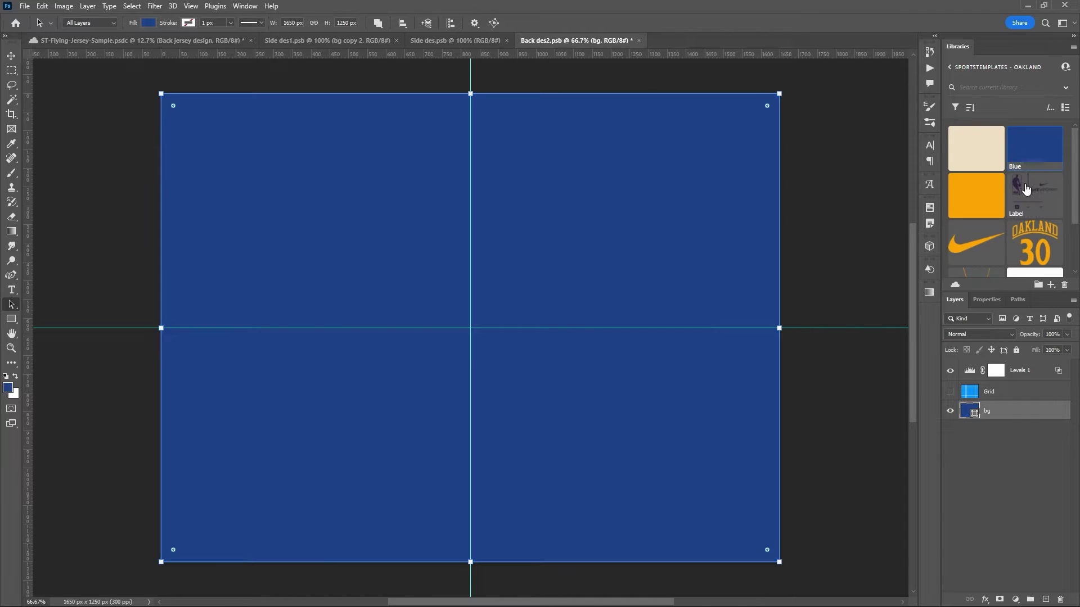
Place the library's Label graphic above bg, scaled to about 29%, with its lower-right corner at the intersection of the center guides
left_click_drag(1028, 192, 446, 257)
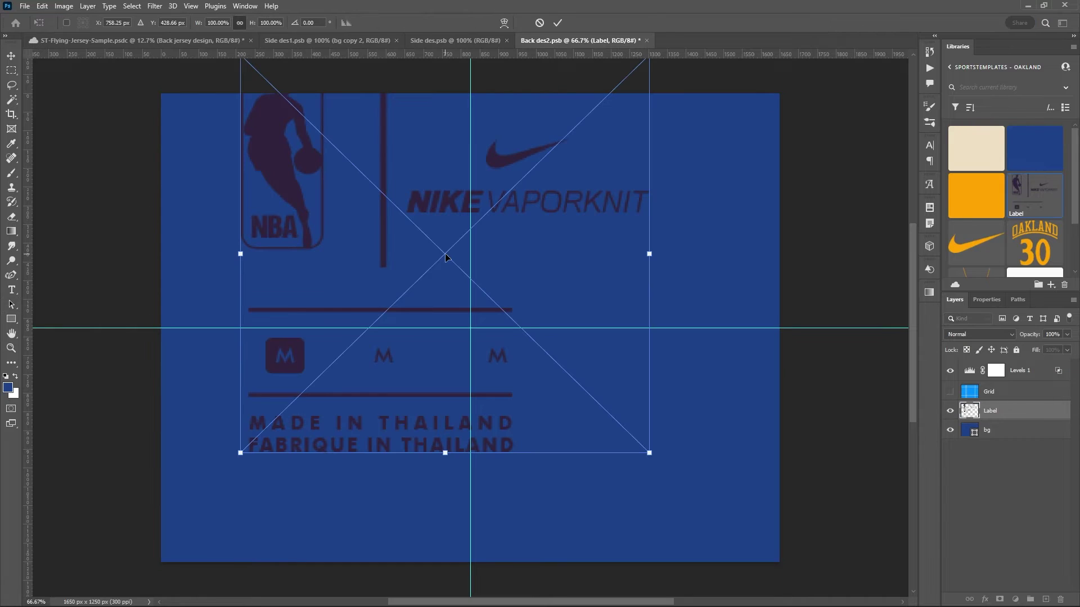
left_click_drag(648, 256, 511, 253)
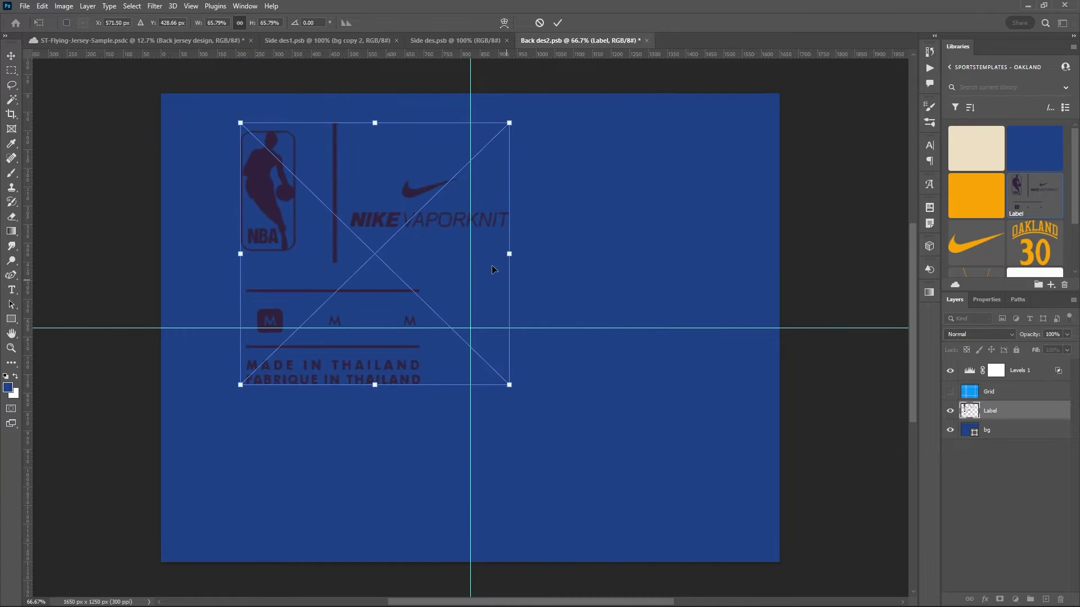
left_click_drag(375, 121, 375, 214)
left_click_drag(384, 264, 384, 220)
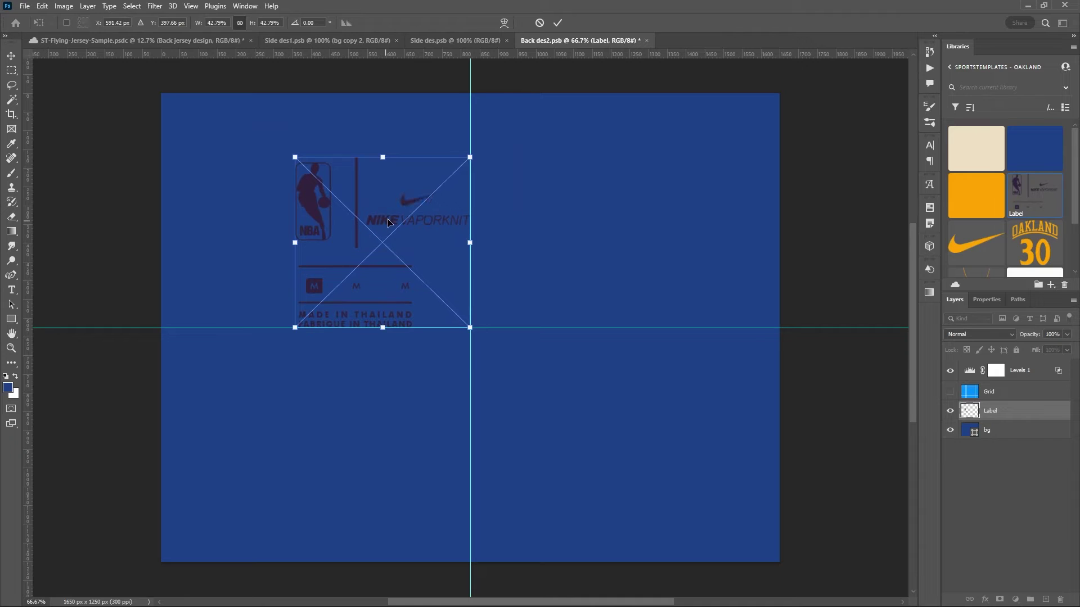
left_click_drag(383, 158, 409, 249)
left_click(556, 23)
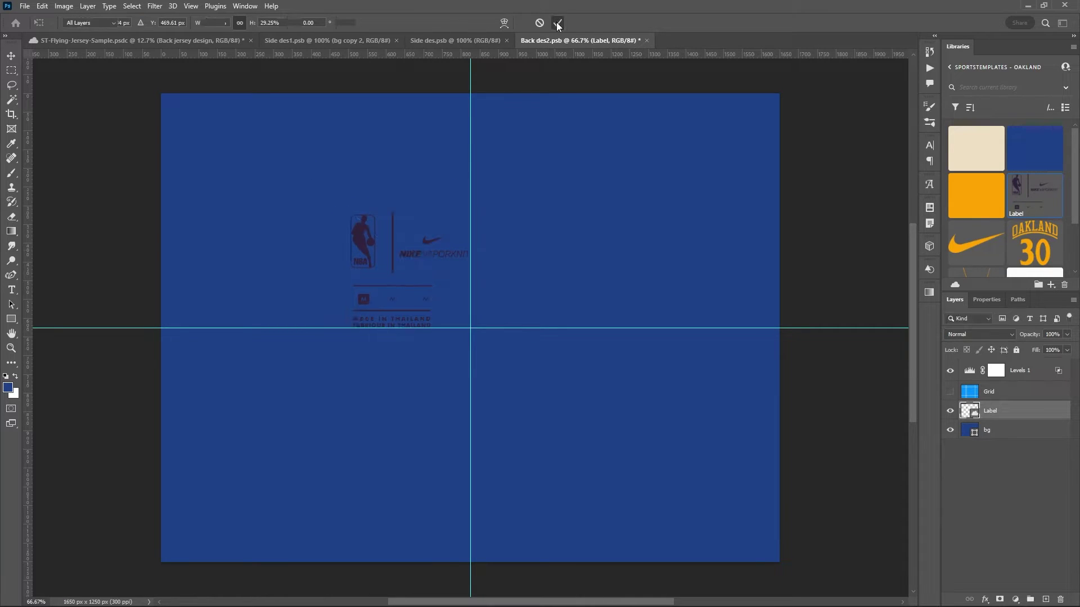
left_click(367, 247)
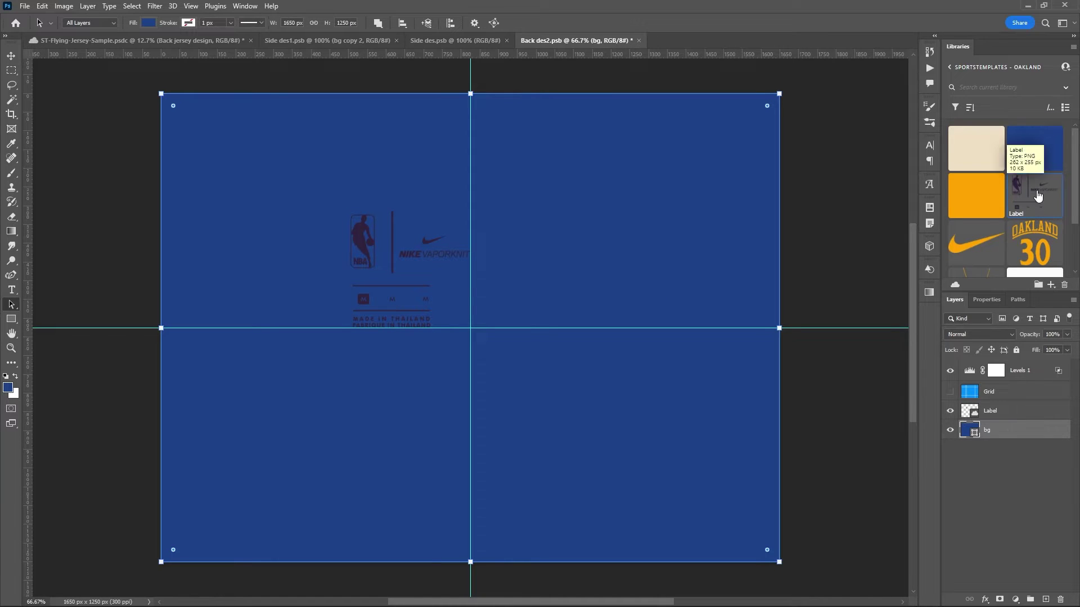
Rasterize the Label layer so it is no longer linked to the library
left_click(1001, 415)
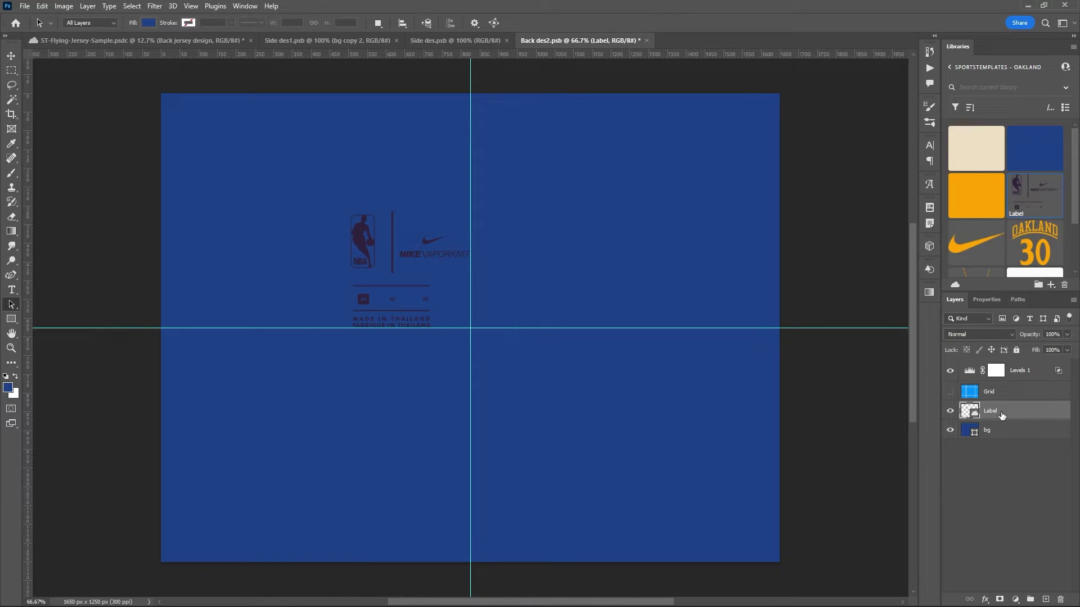
right_click(1001, 413)
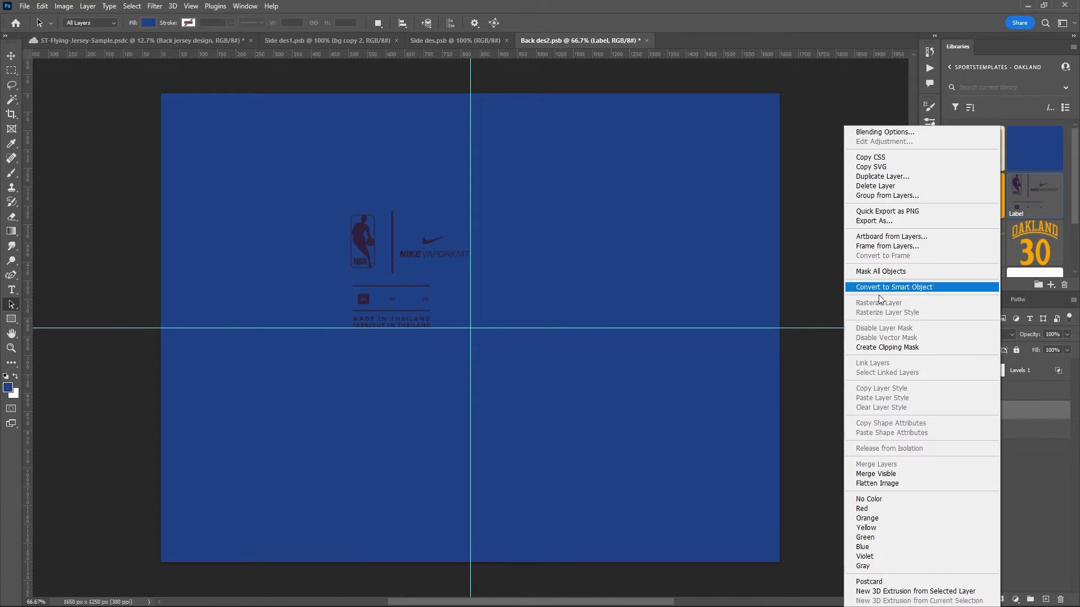
left_click(1049, 417)
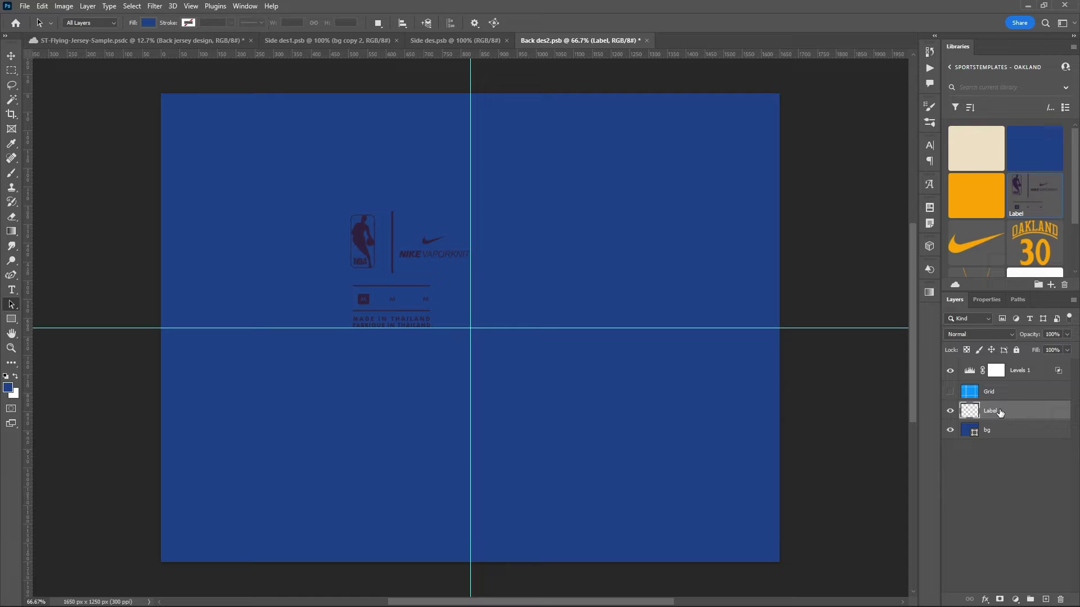
Give the Label layer a Color Overlay effect in white, ffffff
double_click(1000, 411)
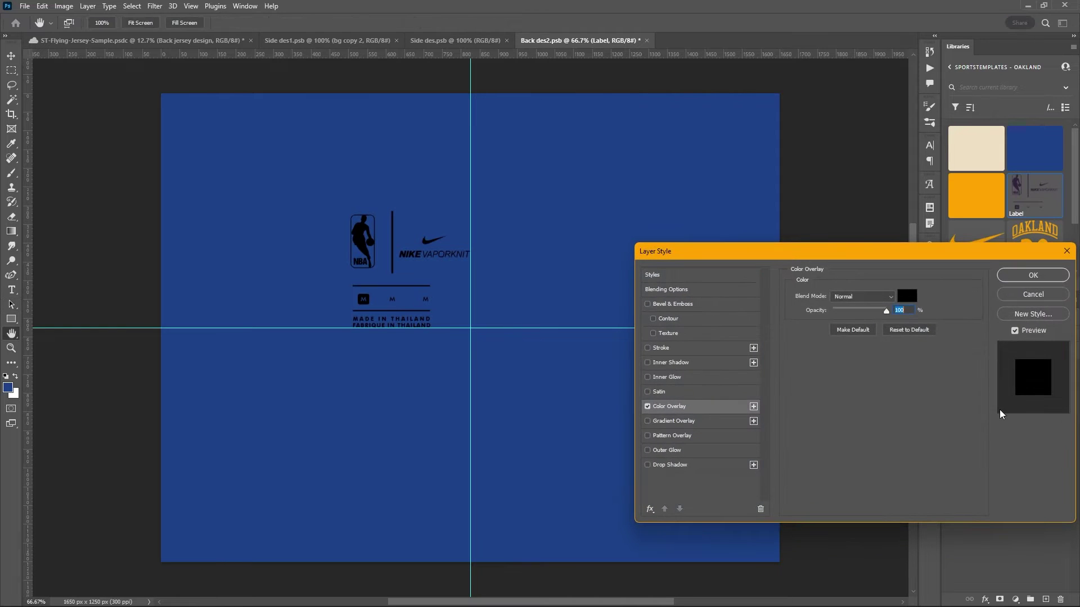
left_click(912, 303)
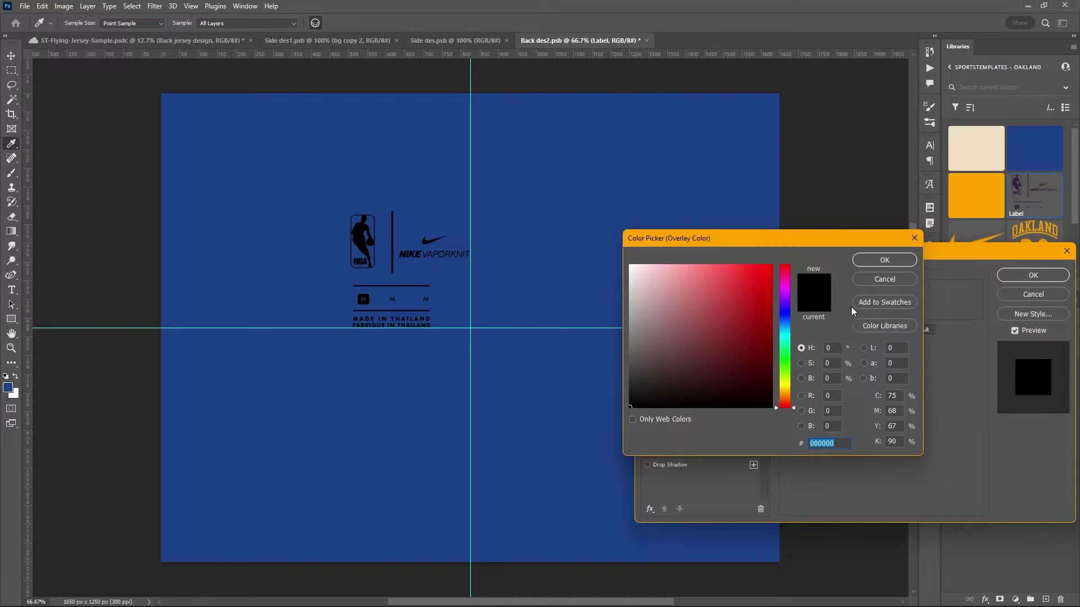
type("ffffff")
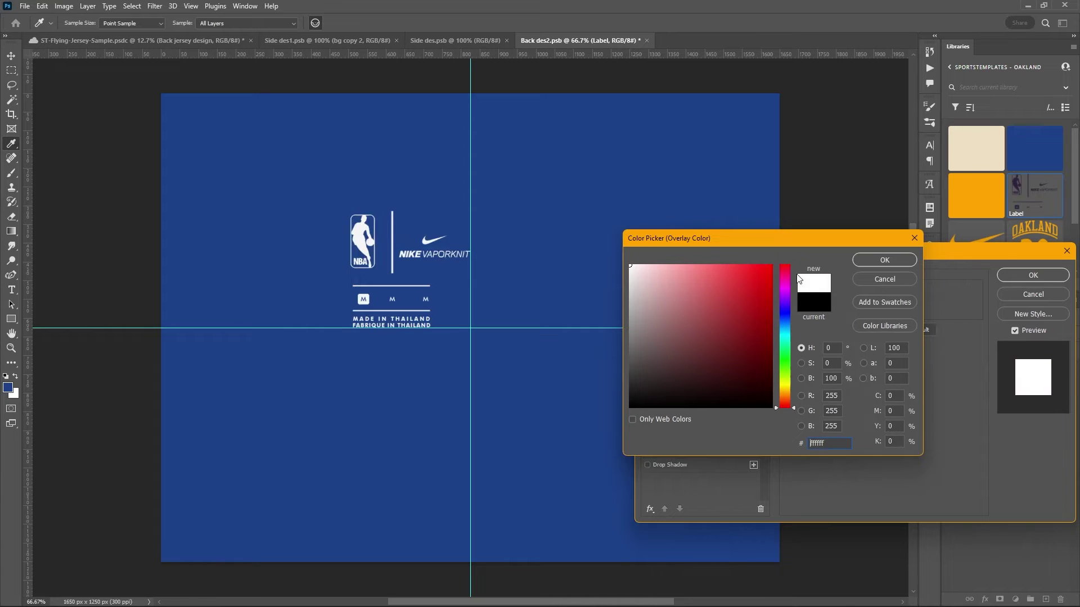
left_click(870, 261)
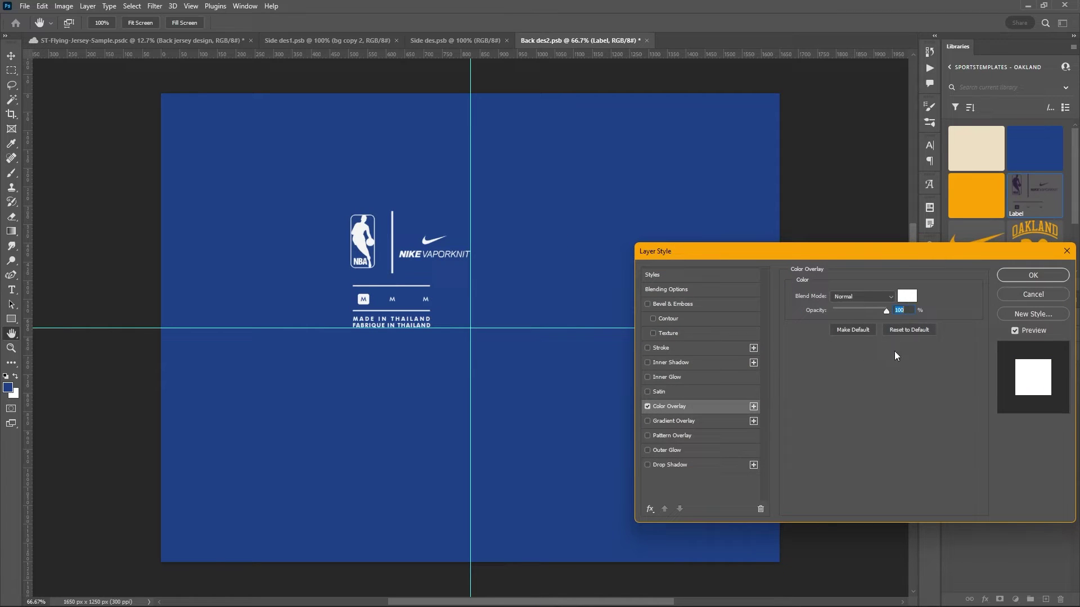
left_click(1011, 277)
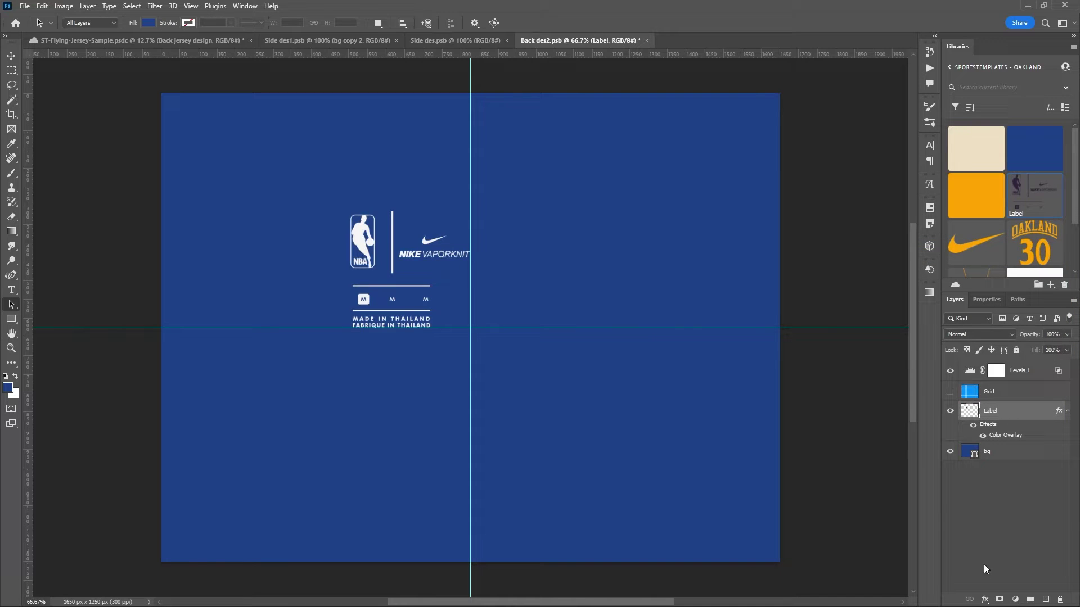
Save the Back des2 document, close the Side des and Side des1 documents, and return to the jersey mockup
left_click(985, 599)
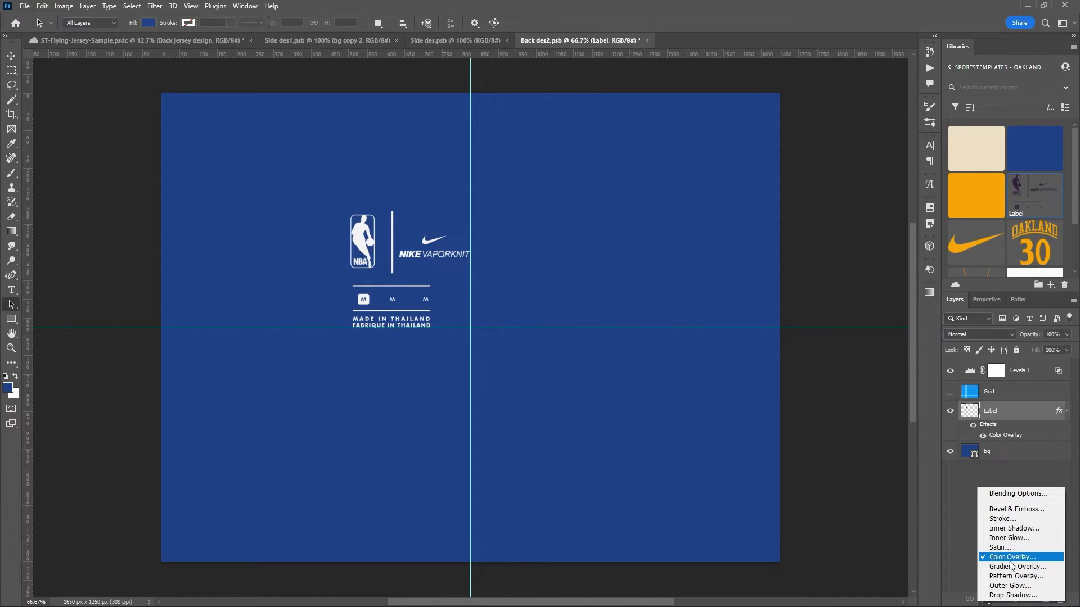
left_click(1007, 444)
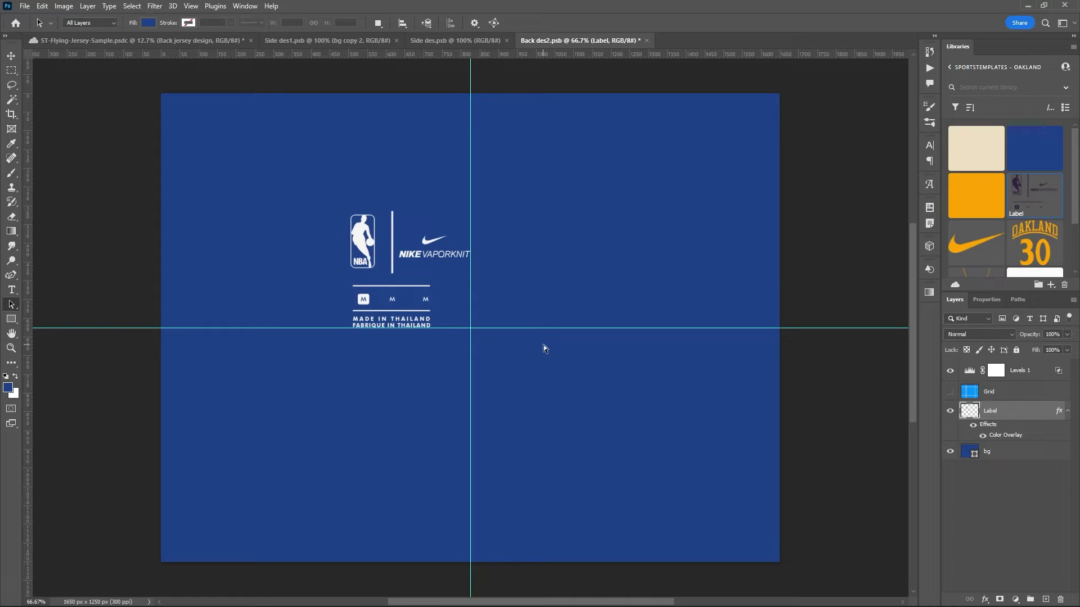
key("ctrl+s")
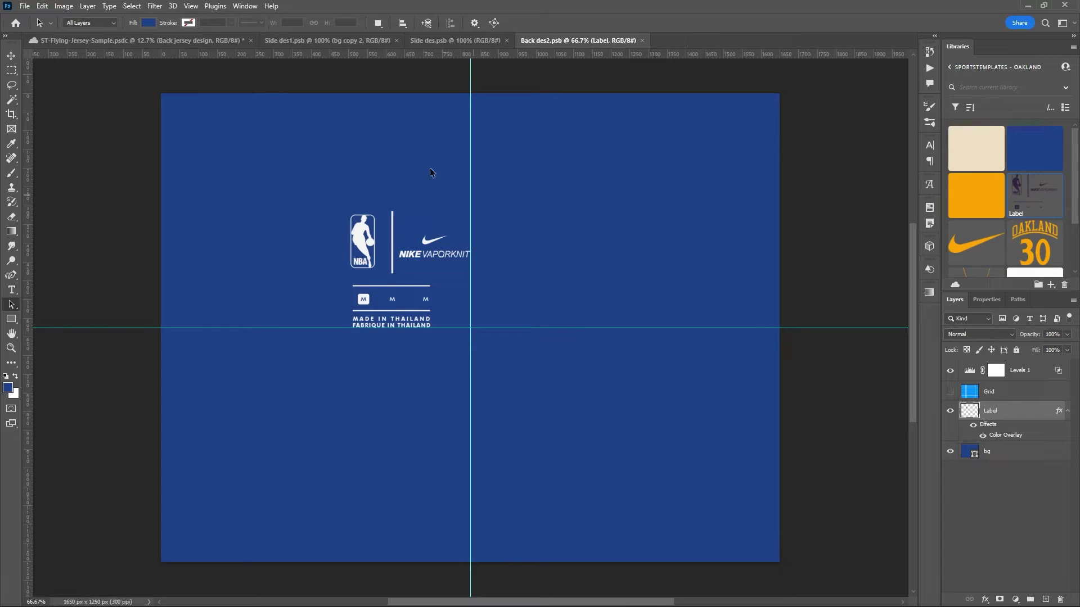
left_click(396, 40)
left_click(360, 40)
left_click(207, 40)
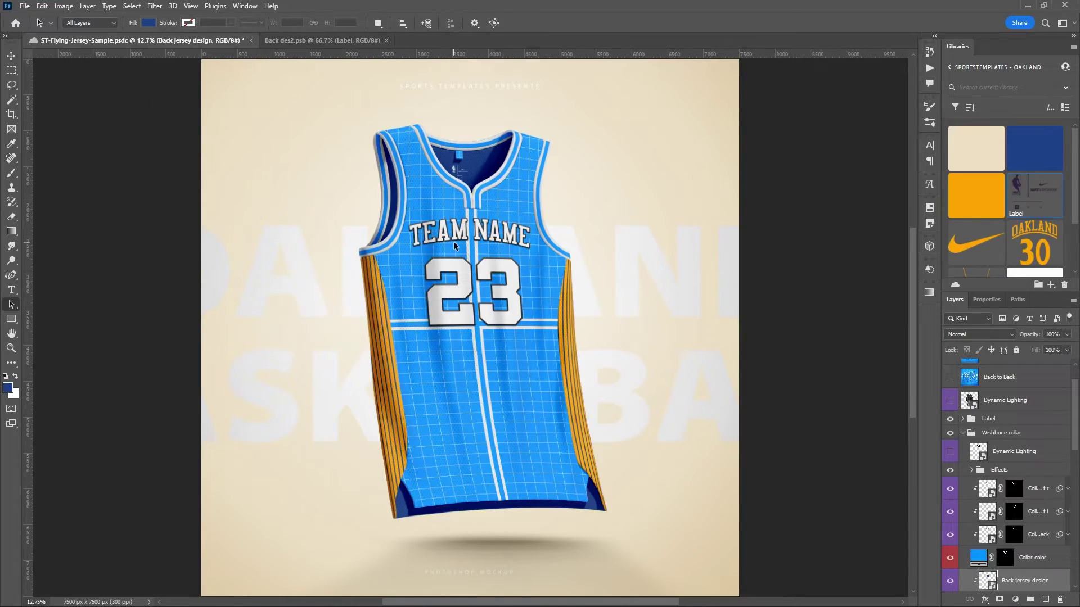
Examine the neck label inside the jersey's collar up close and save the mockup
key("ctrl+plus")
key("ctrl+plus")
key("ctrl+plus")
key("ctrl+plus")
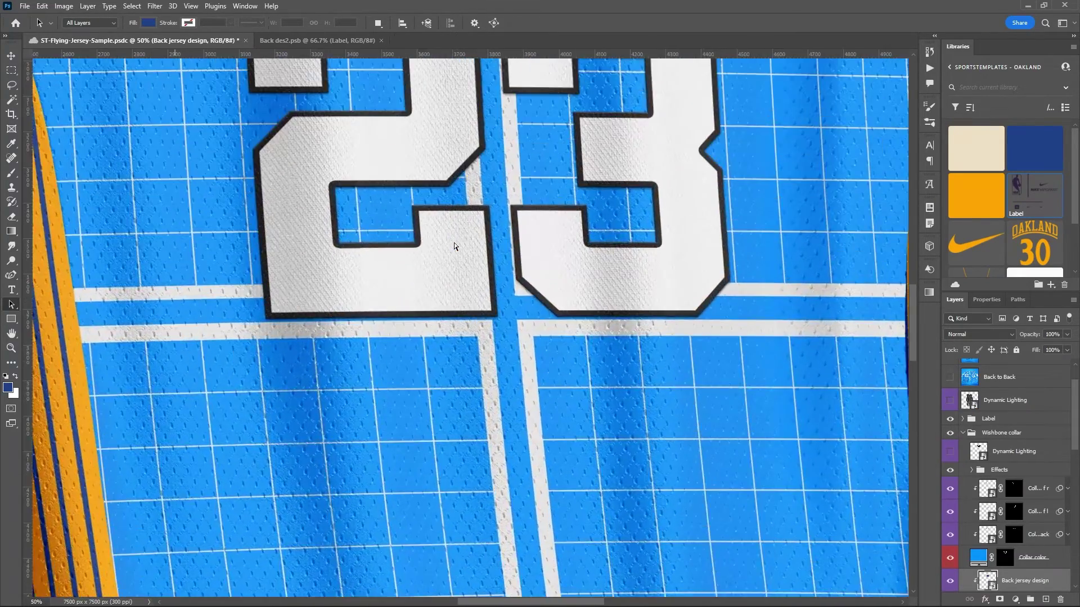
key("ctrl+plus")
left_click_drag(434, 144, 425, 307)
left_click_drag(433, 218, 452, 427)
left_click_drag(458, 290, 471, 429)
key("ctrl+s")
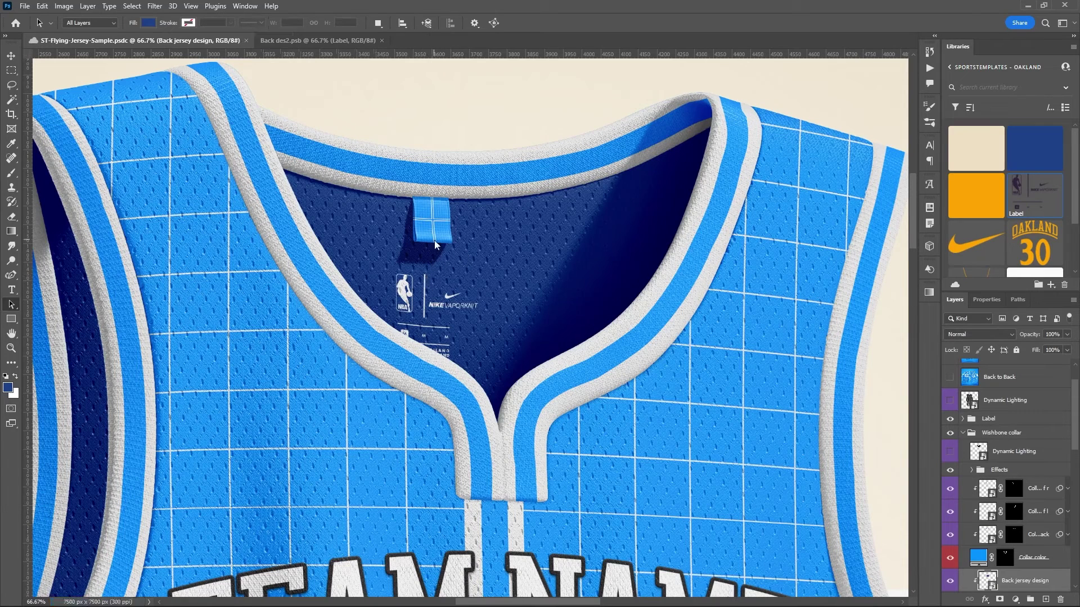
Move the Label graphic in Back des2 slightly right, past the vertical center guide, and save it to update the mockup
left_click(309, 41)
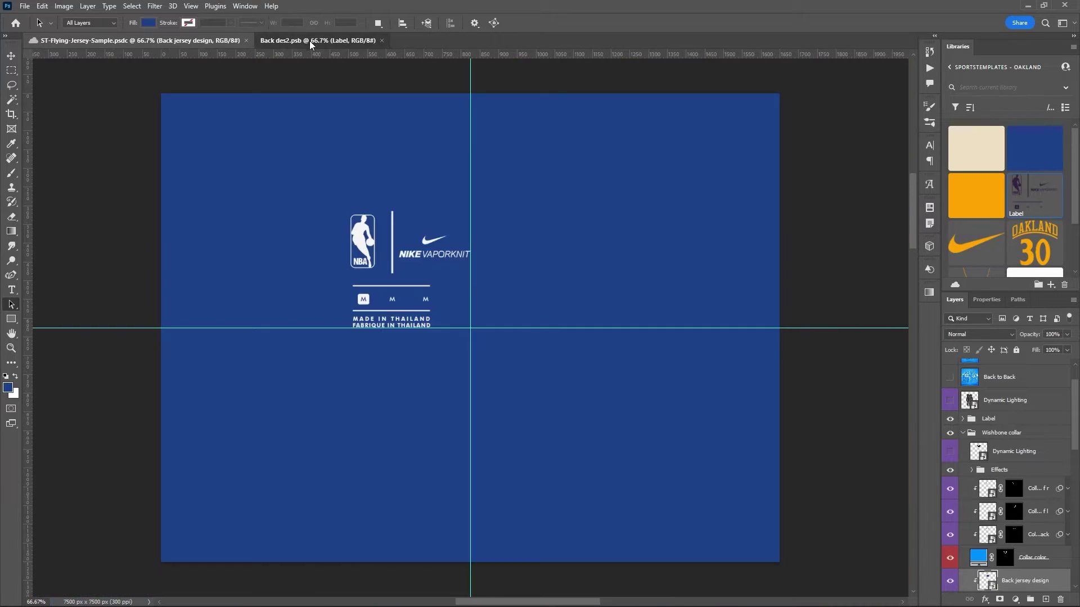
left_click(360, 243)
left_click(12, 56)
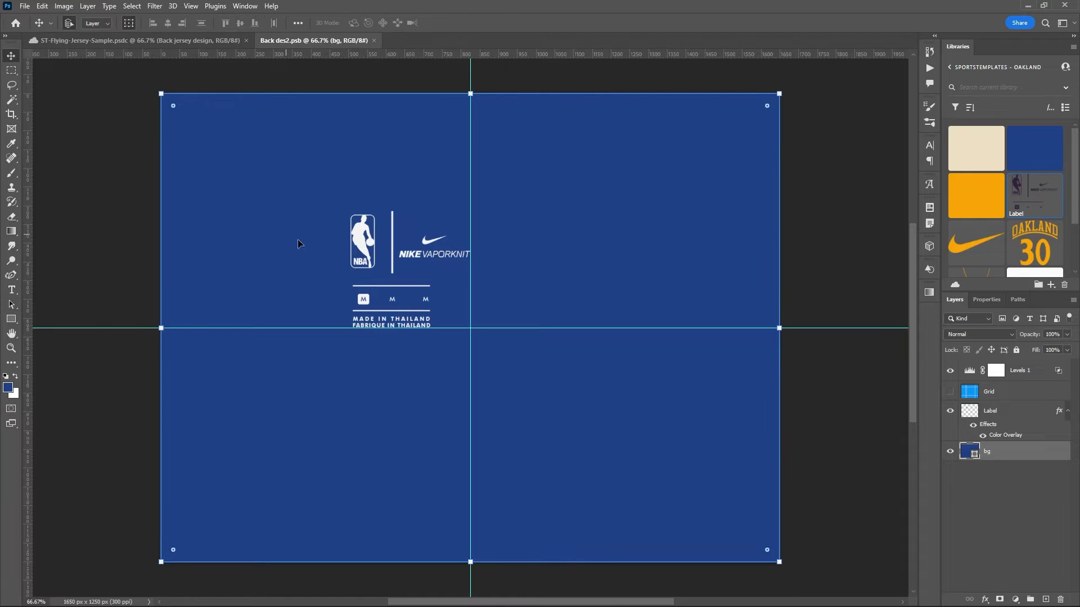
left_click(361, 252)
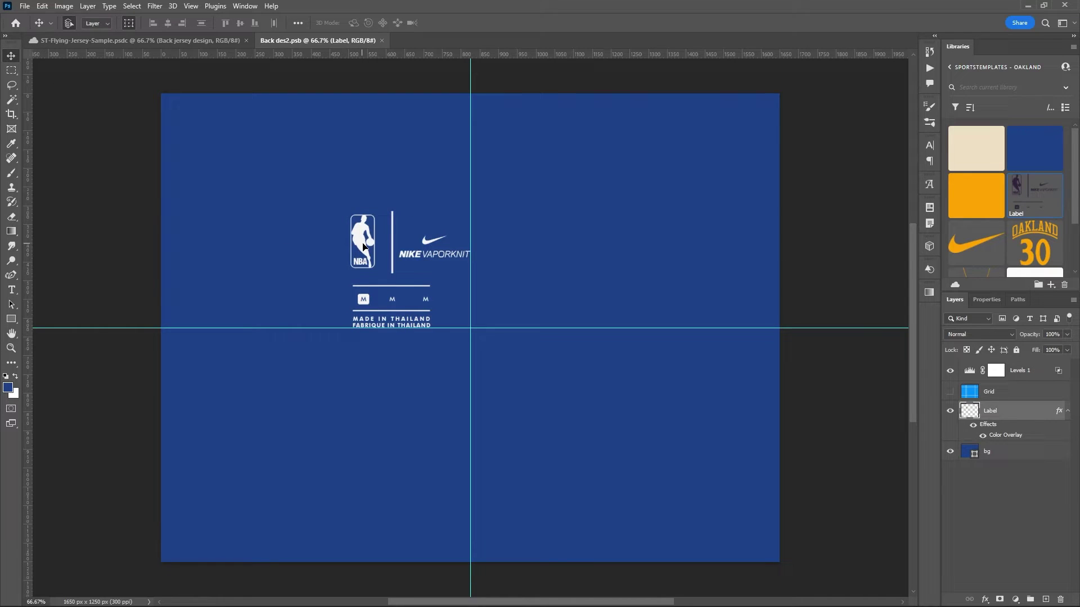
left_click_drag(362, 245, 374, 248)
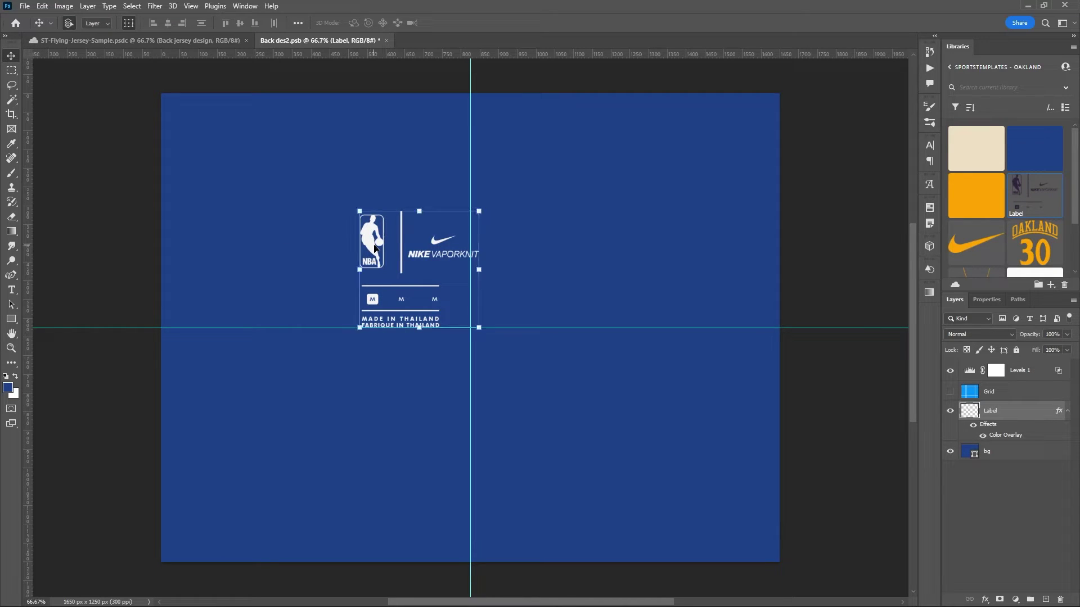
key("ctrl+s")
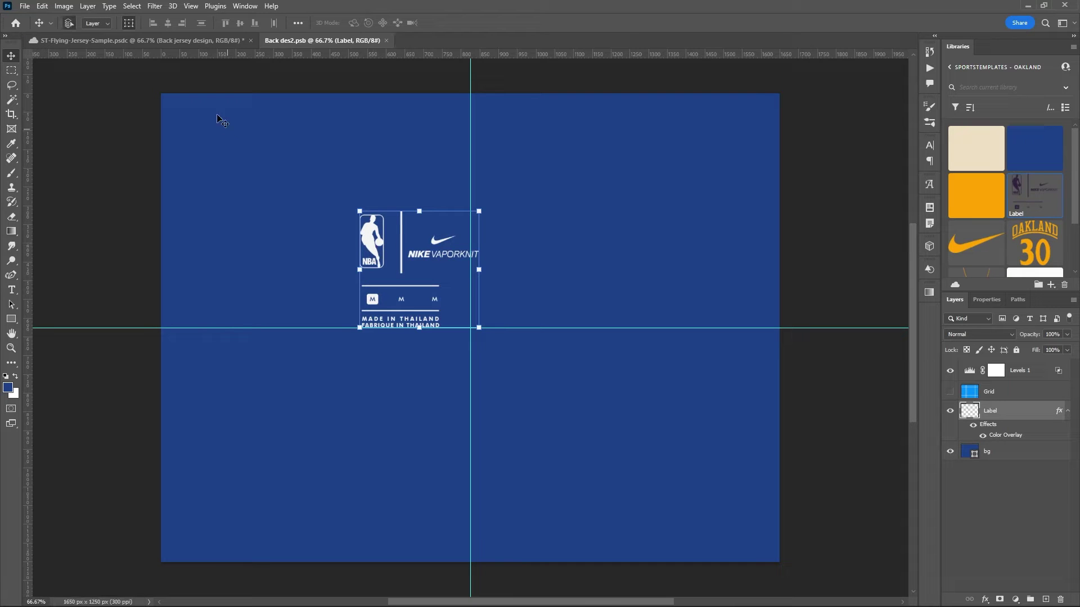
left_click(170, 38)
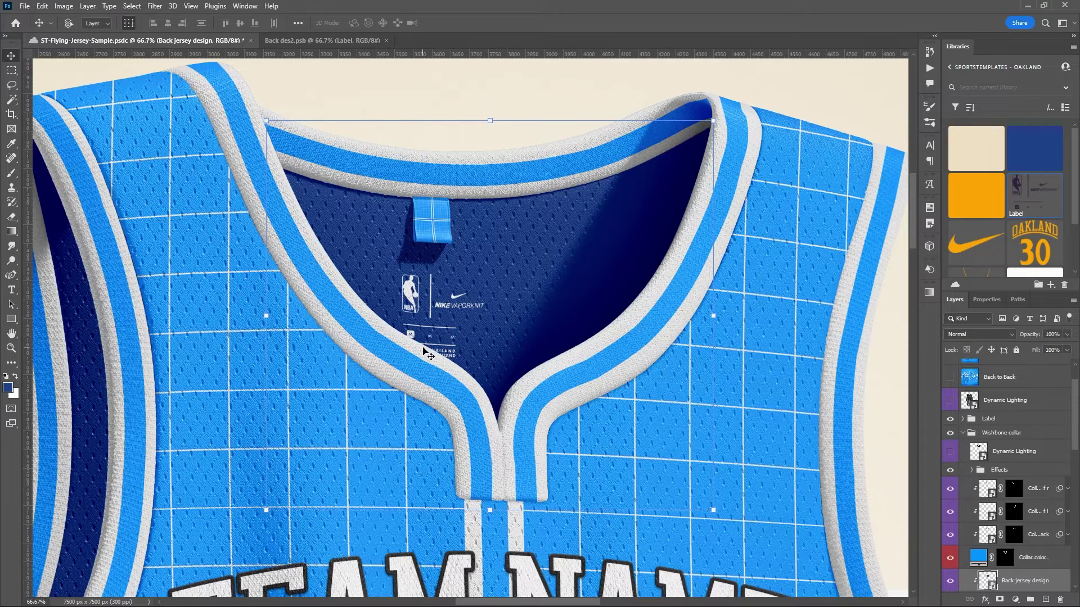
Hide the three collar design layers (front right, front left and back) in the Wishbone collar group
key("ctrl+0")
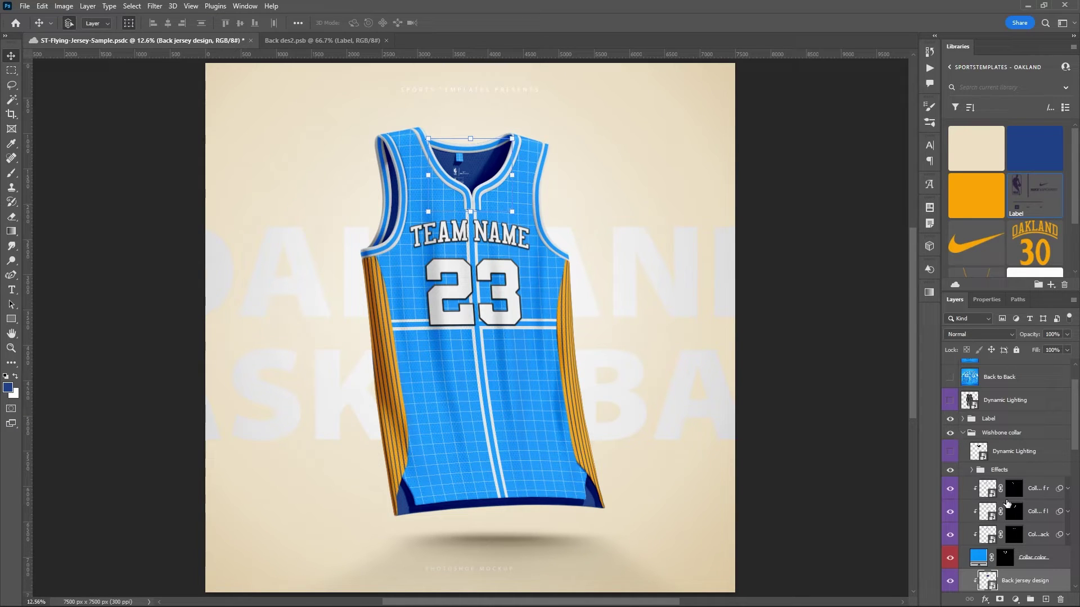
scroll(1012, 504, "down", 2)
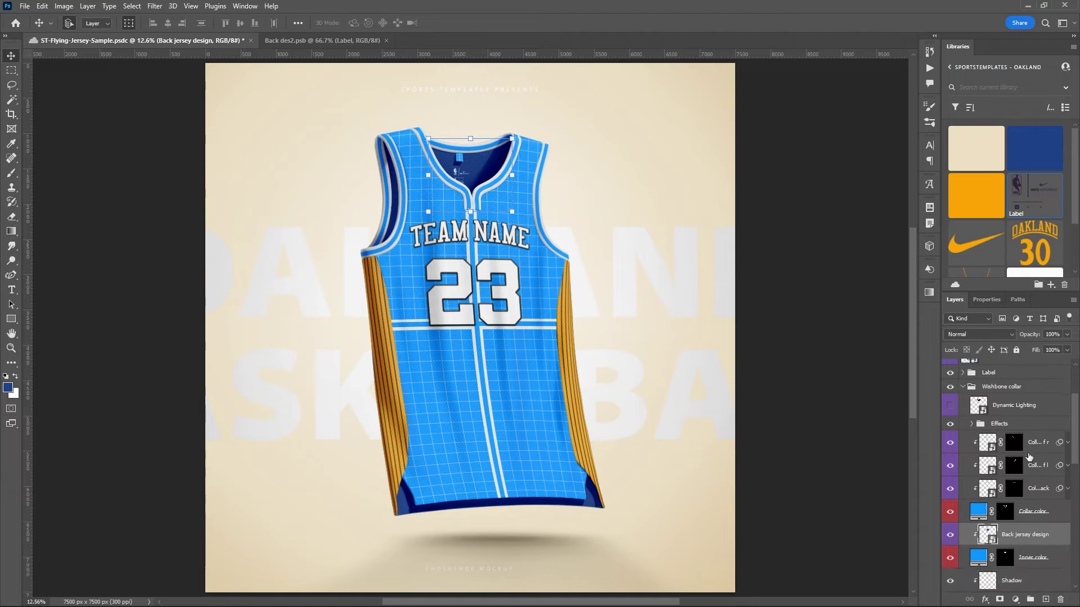
left_click(950, 443)
left_click(950, 443)
left_click(950, 466)
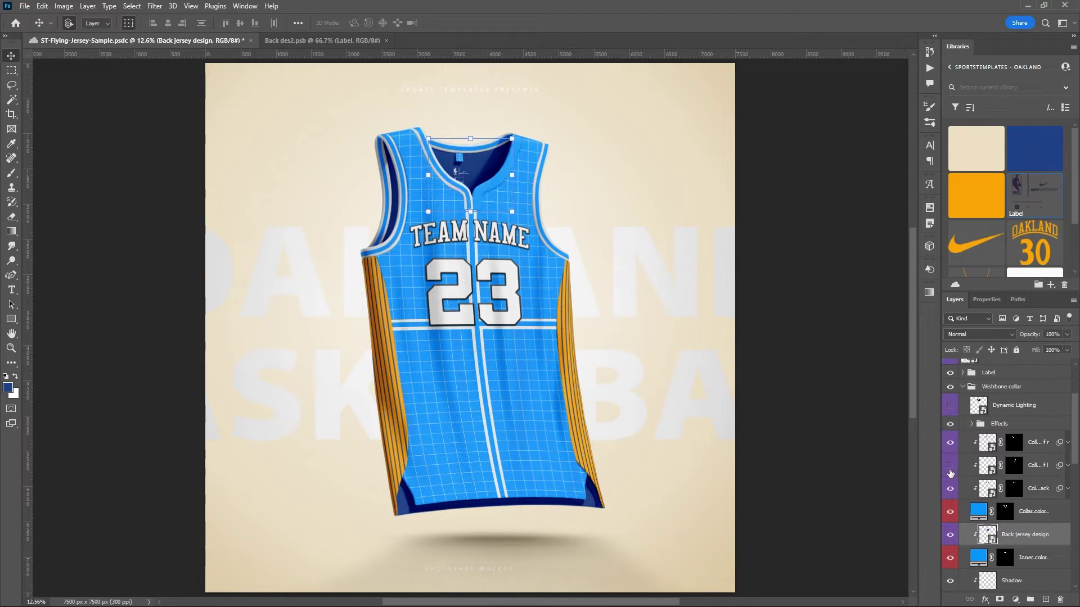
left_click(949, 465)
left_click(950, 491)
left_click(950, 491)
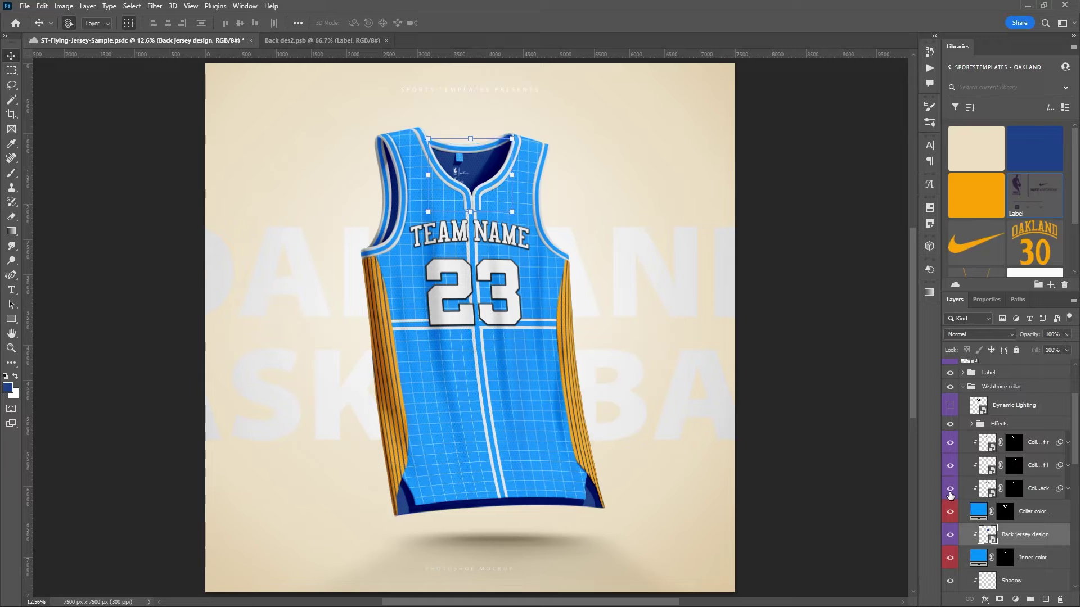
left_click_drag(950, 443, 950, 489)
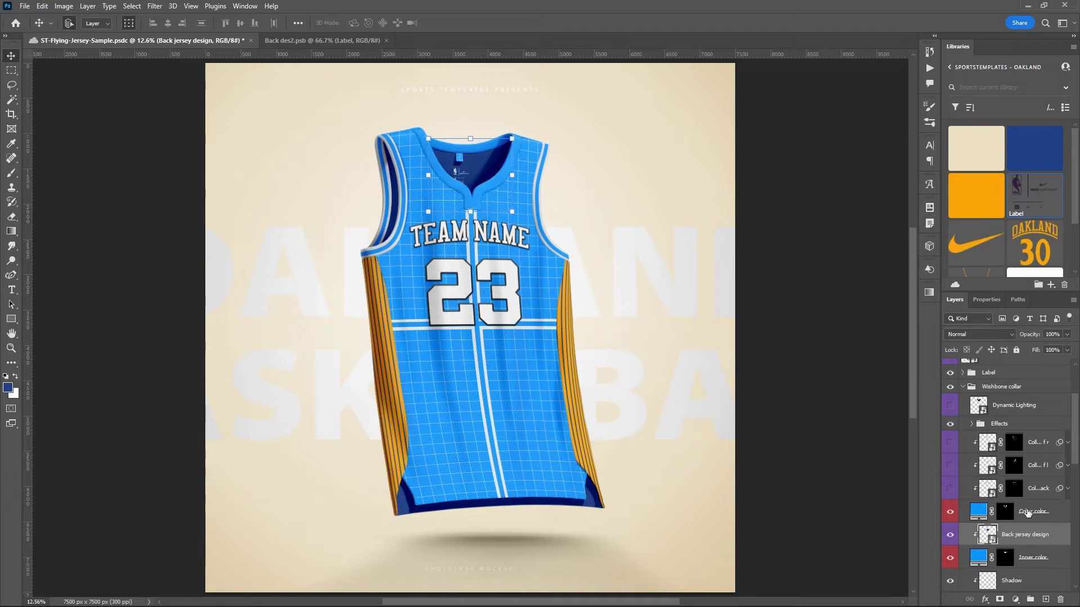
Fill the Wishbone collar's Collar color layer with the library's Gold color and collapse the group
left_click(1027, 513)
left_click(970, 203)
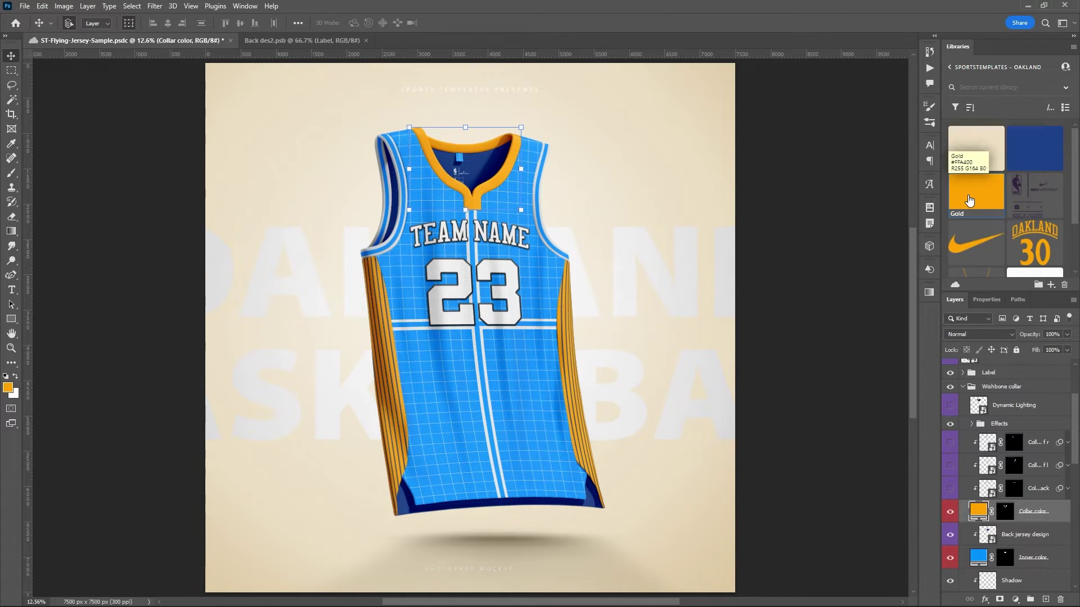
left_click(964, 389)
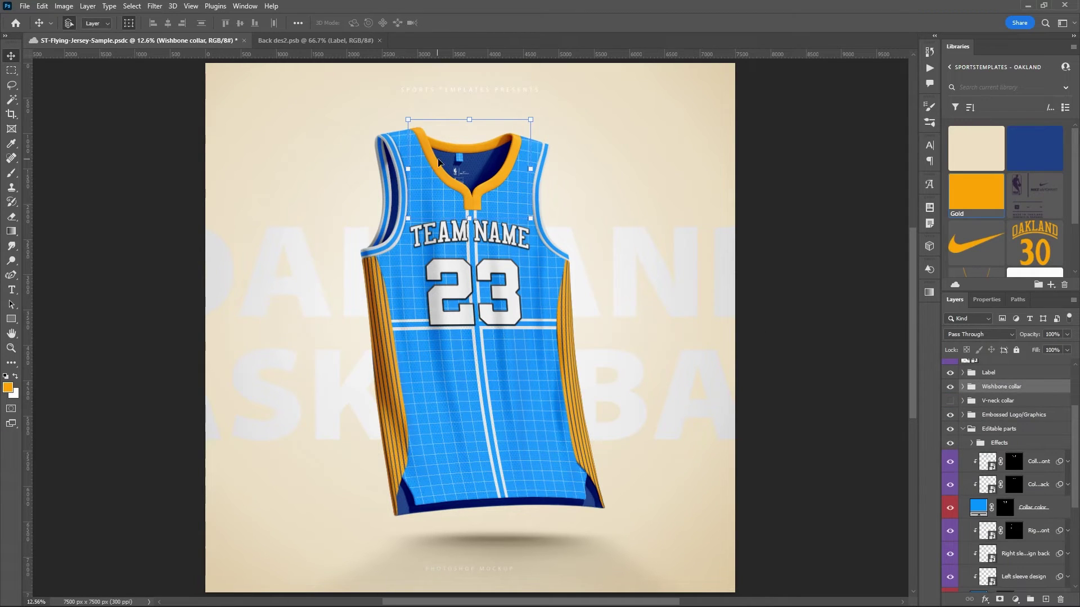
Expand the Label group and fill its Label color layer with the library's Gold color
left_click(981, 374)
left_click(963, 372)
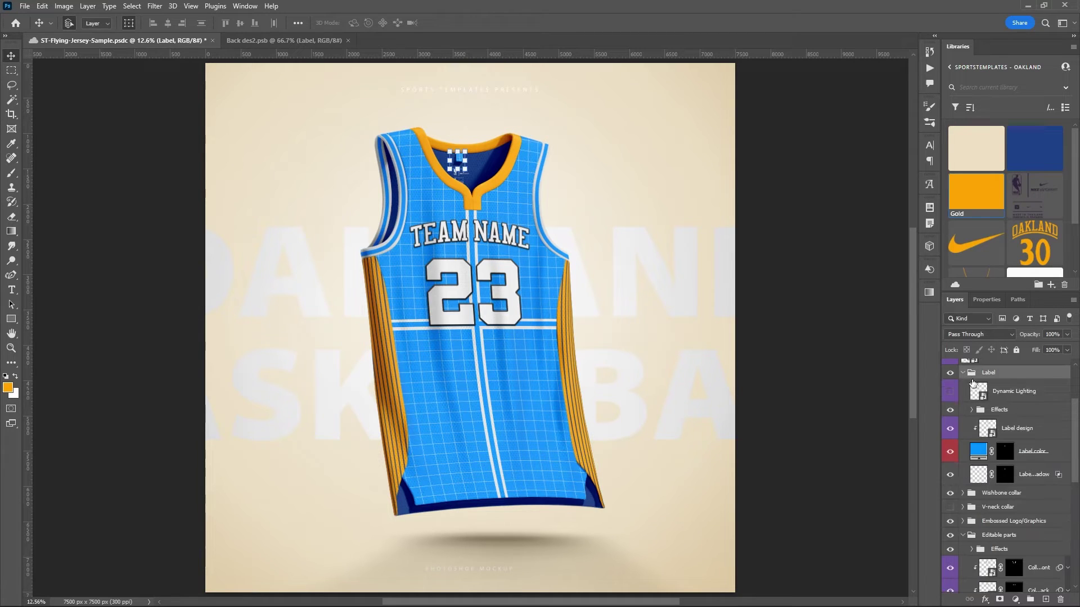
left_click(1035, 455)
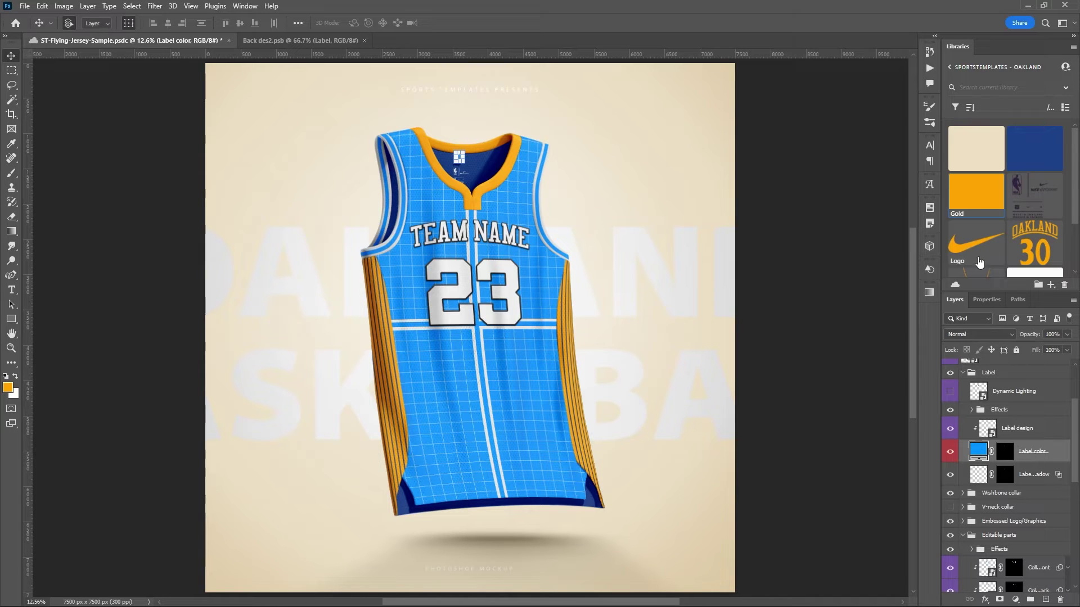
left_click(973, 209)
Open the Label design smart object, hide its Grid layer, and fill the bg shape with the library's Gold color
double_click(993, 435)
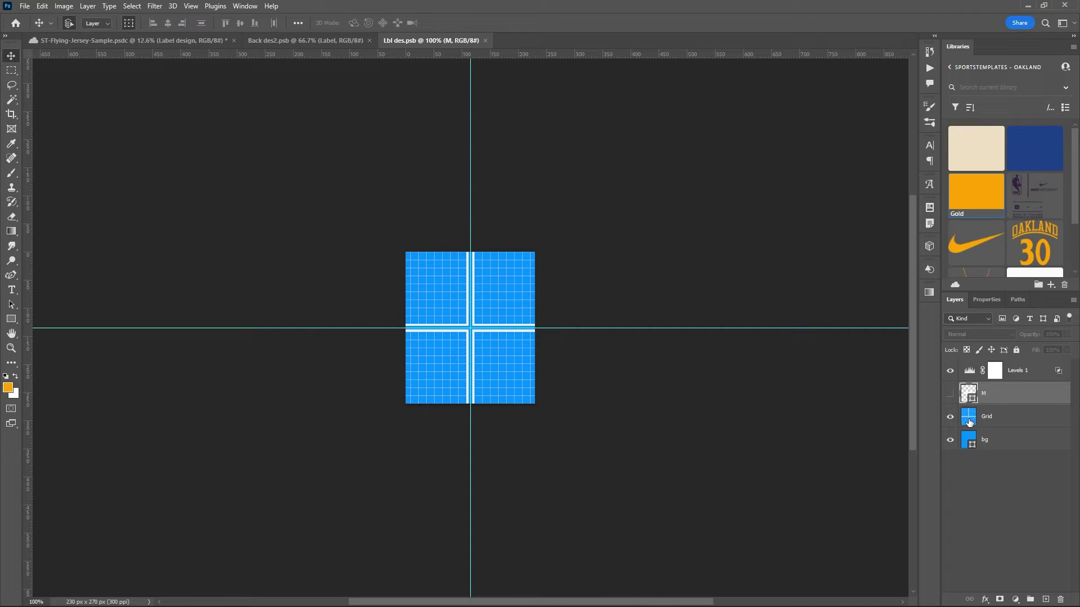
left_click(950, 416)
left_click(992, 439)
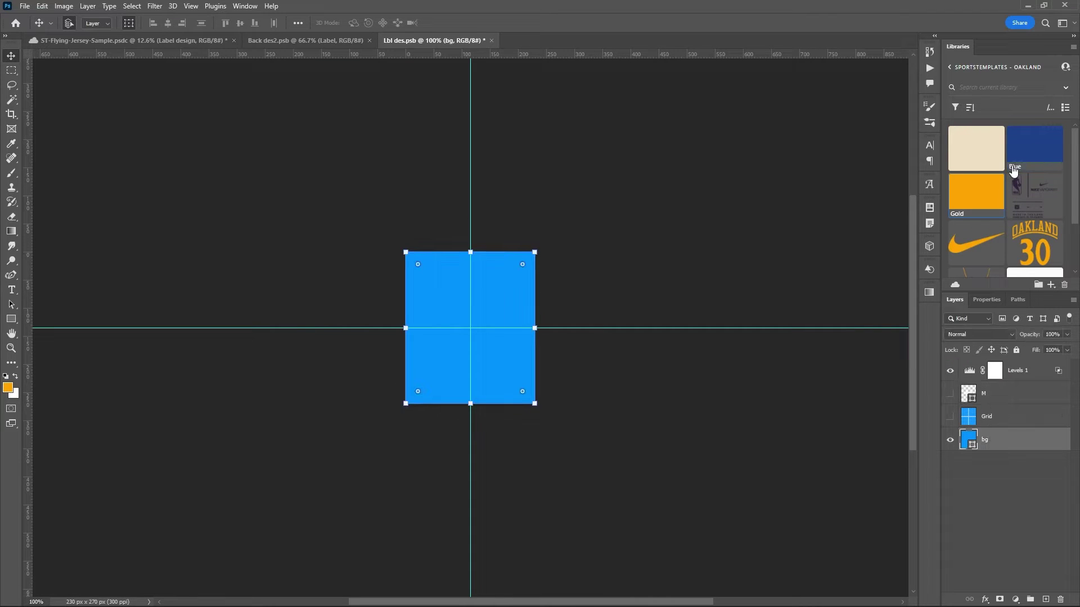
left_click(963, 197)
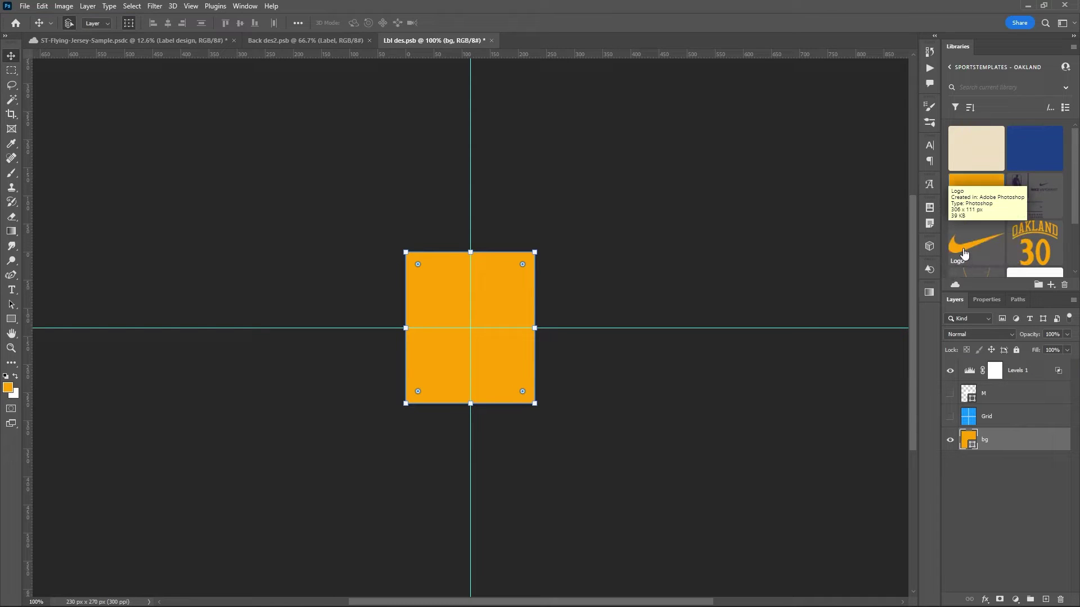
Place the library's Logo graphic above bg, scaled to about 50% and centered on the guides
left_click_drag(962, 257, 454, 326)
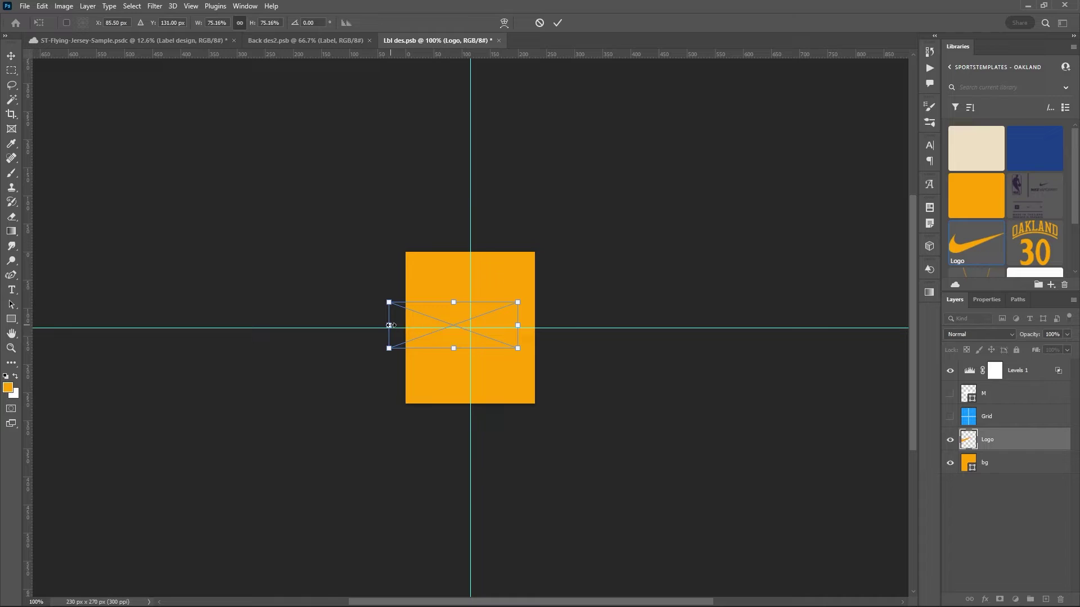
left_click_drag(388, 326, 431, 328)
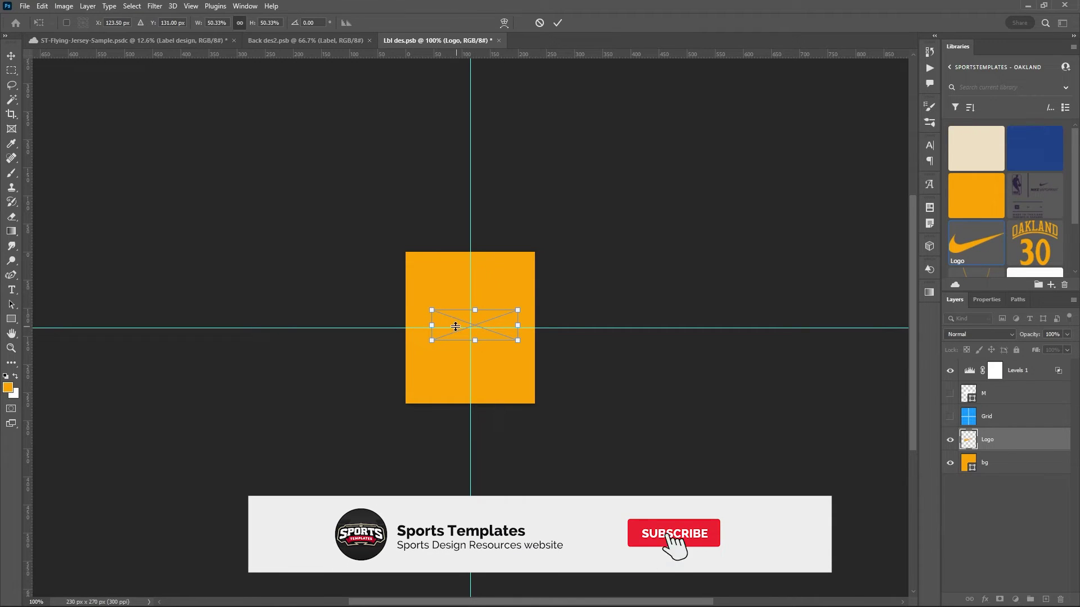
left_click_drag(453, 321, 450, 323)
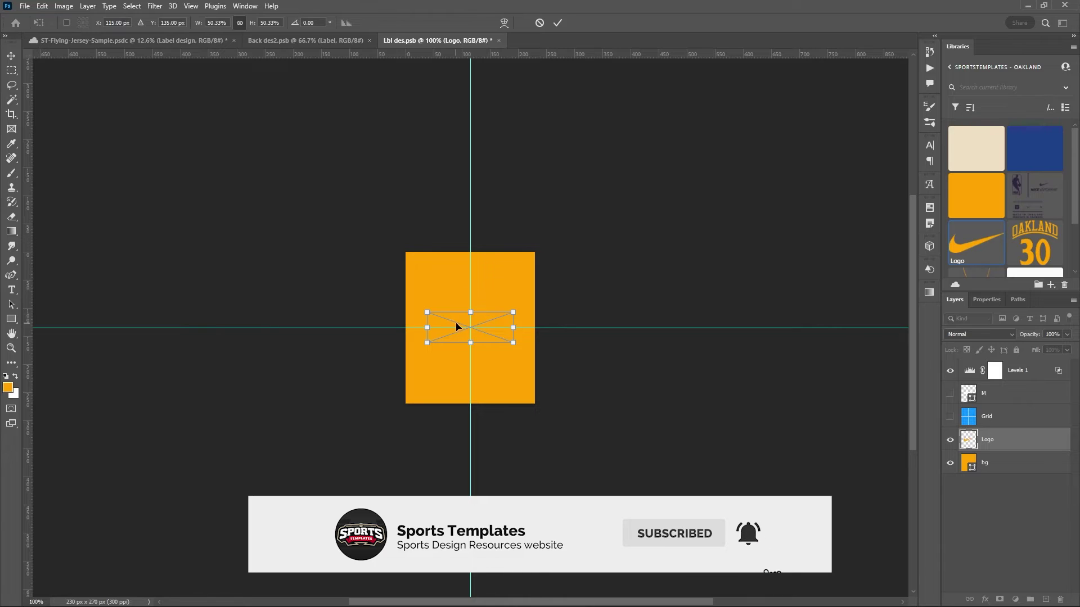
left_click(558, 24)
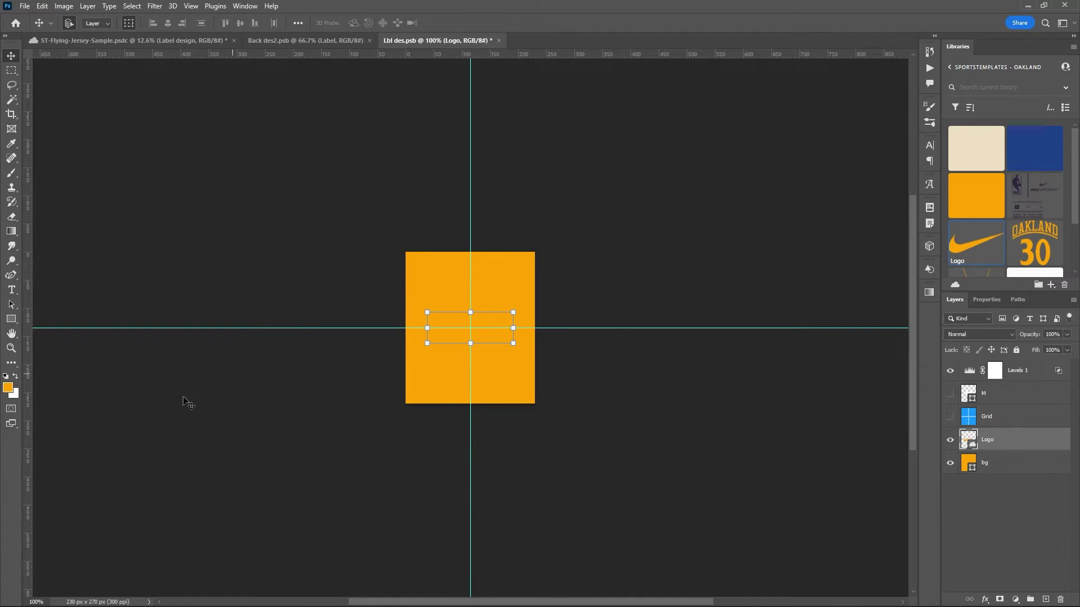
Give the Logo layer a Color Overlay effect in the library's Blue color, 1d4289
left_click(1037, 147)
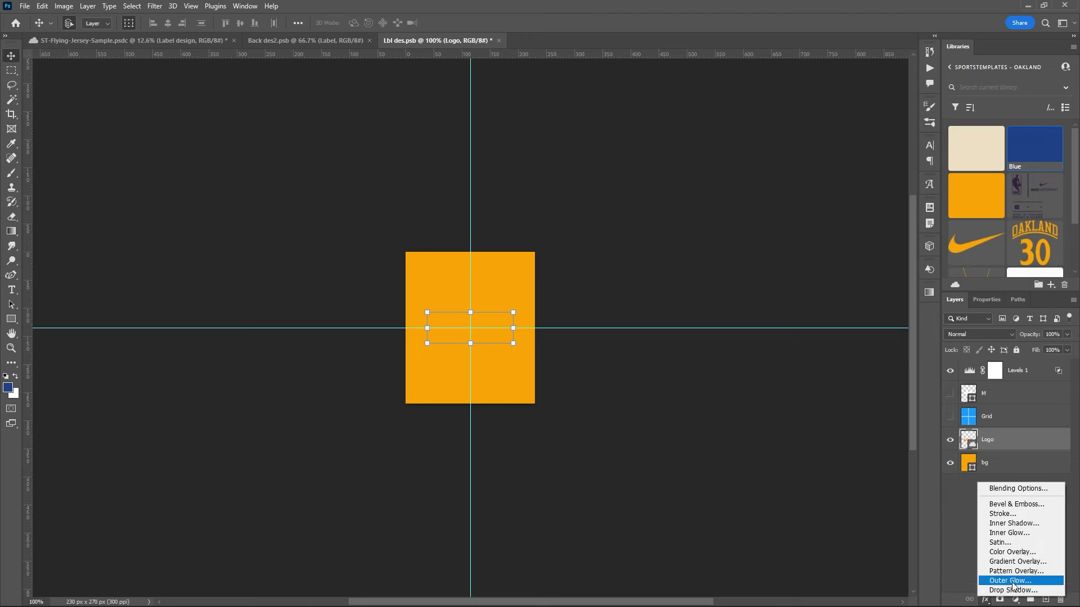
left_click(1019, 555)
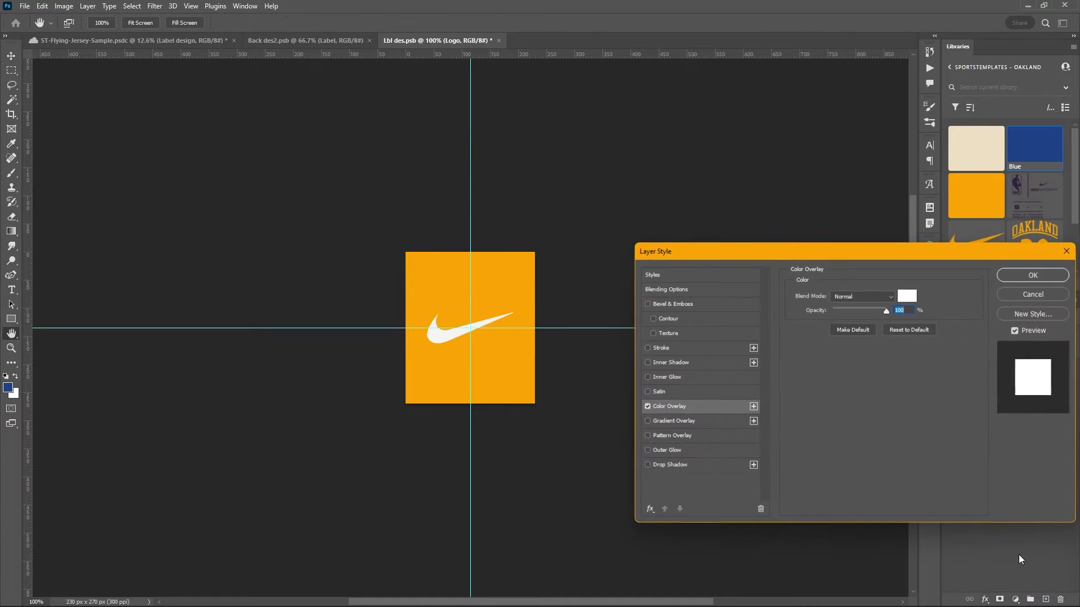
left_click(904, 298)
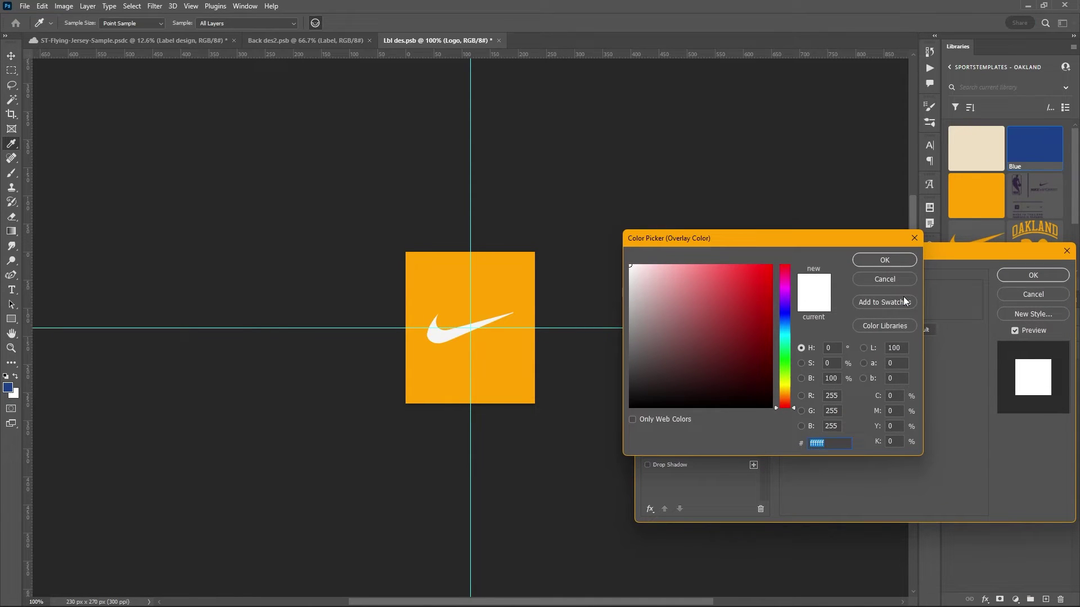
left_click(7, 388)
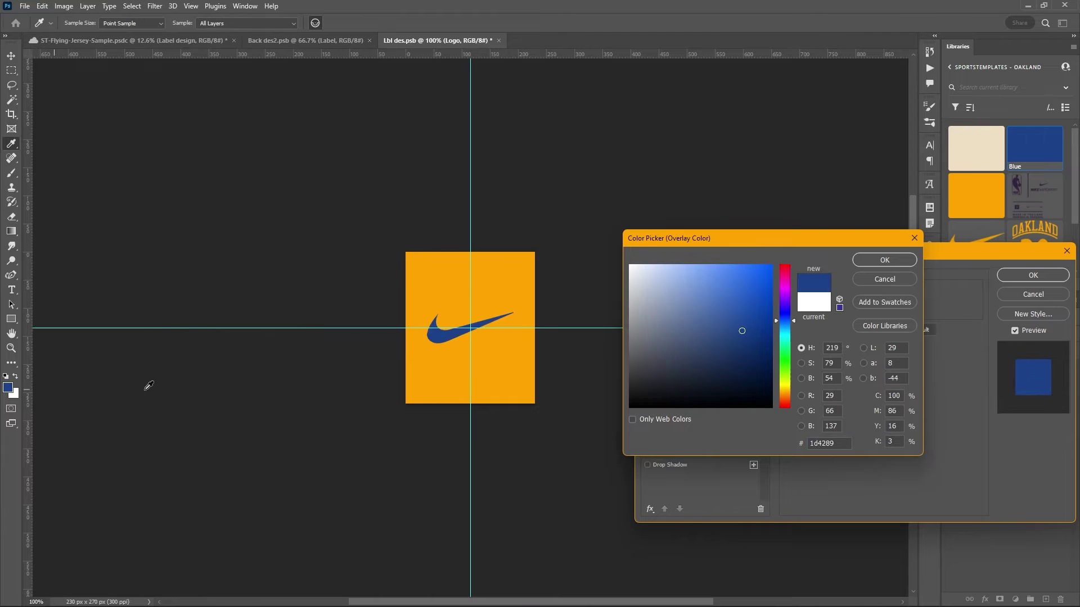
left_click(884, 260)
left_click(1014, 275)
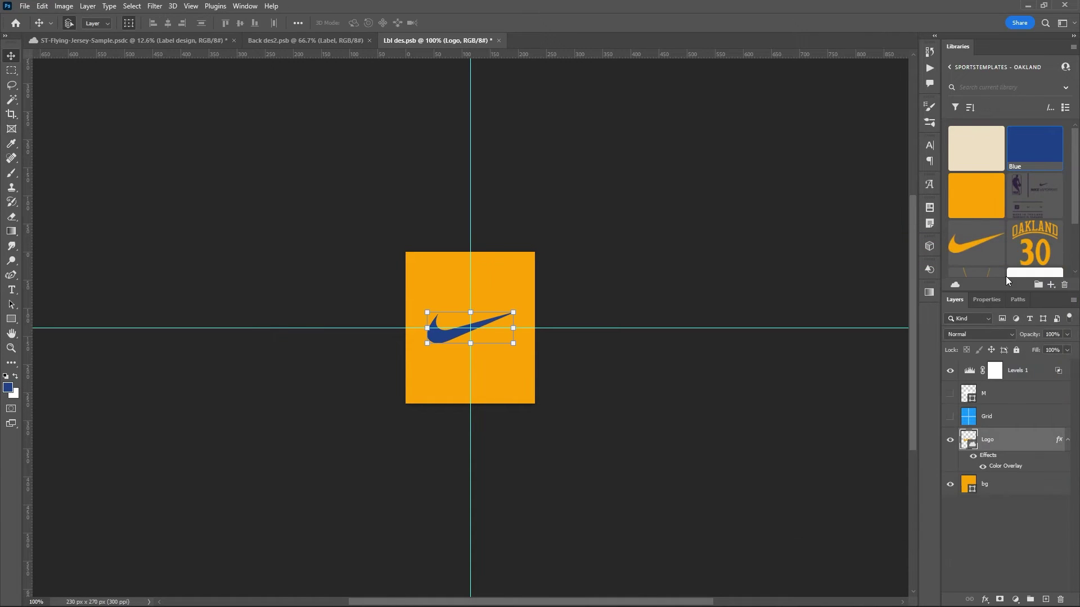
Save the label smart object and examine the neck tag on the jersey mockup up close
key("ctrl+s")
left_click(188, 40)
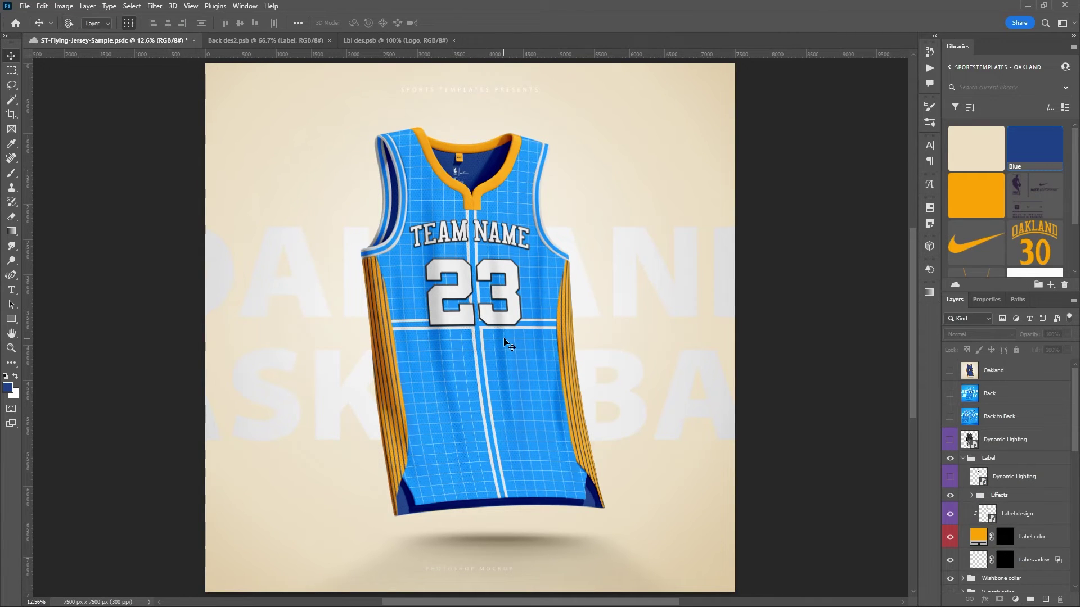
key("ctrl+plus")
scroll(504, 339, "up", 3)
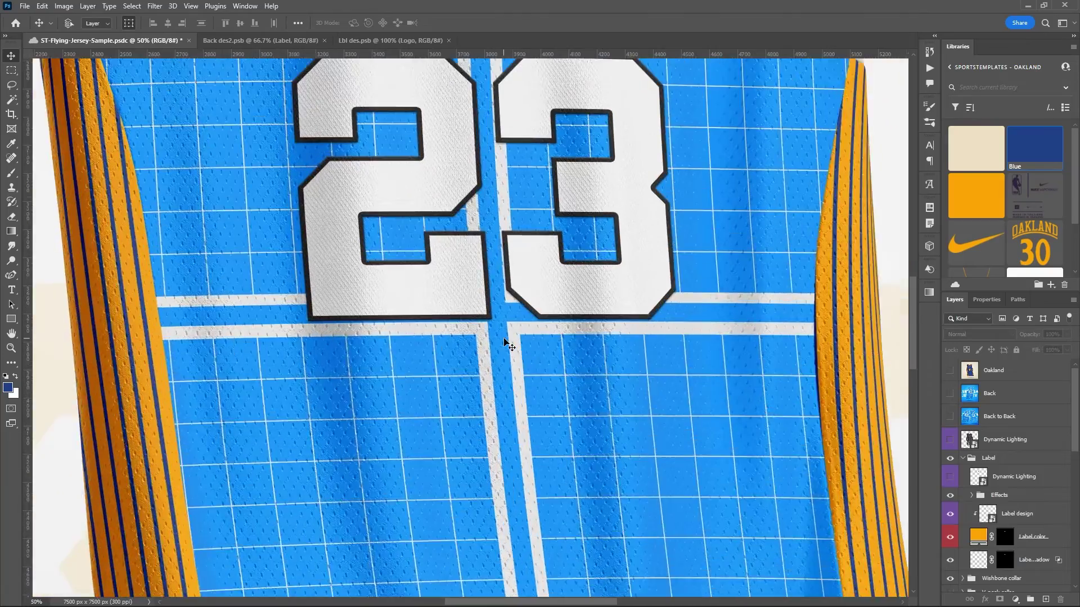
scroll(509, 347, "up", 2)
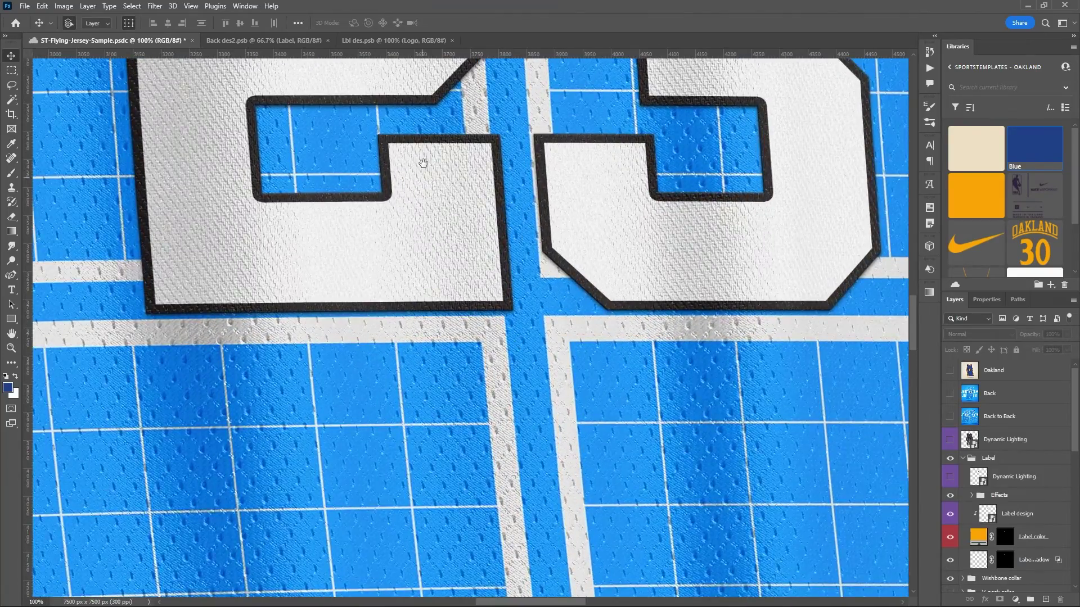
scroll(439, 437, "up", 10)
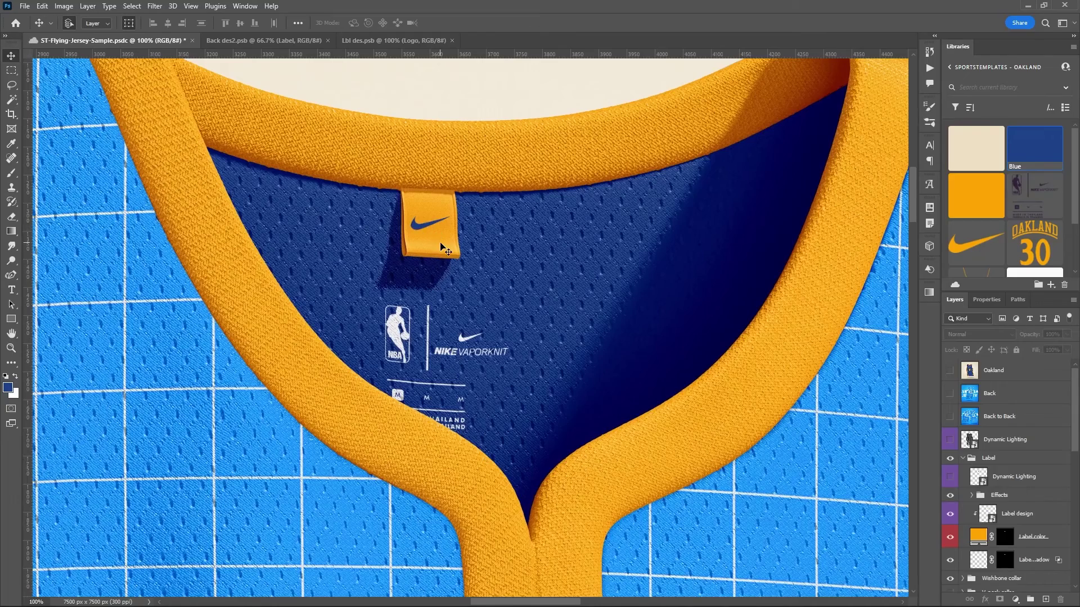
scroll(444, 248, "up", 2)
left_click_drag(405, 193, 504, 376)
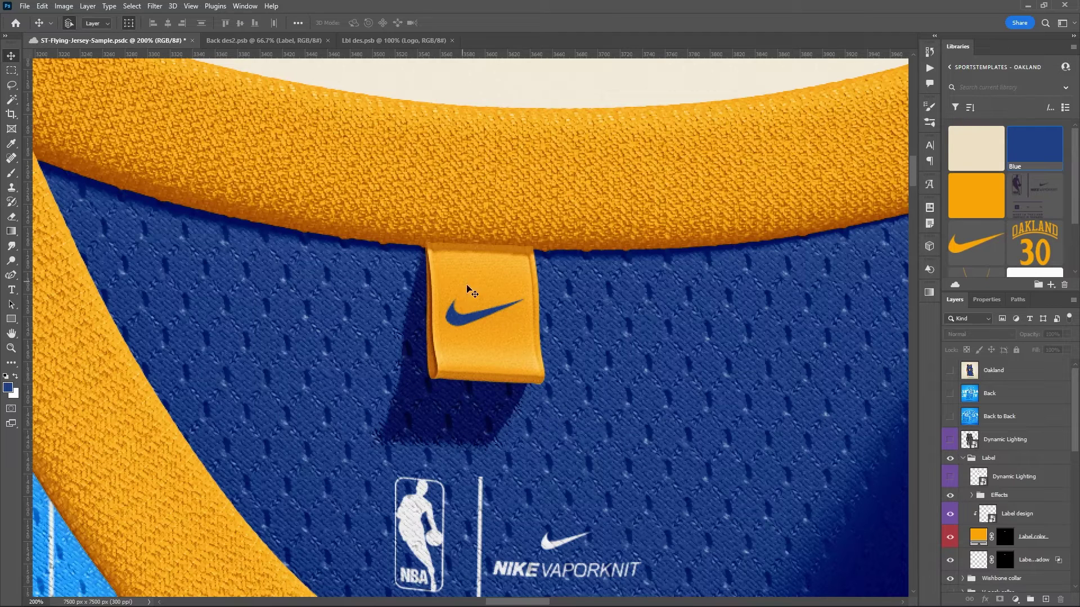
Close the Lbl des and Back des2 documents, fit the mockup in view, and collapse the Label group
left_click(452, 40)
left_click(328, 41)
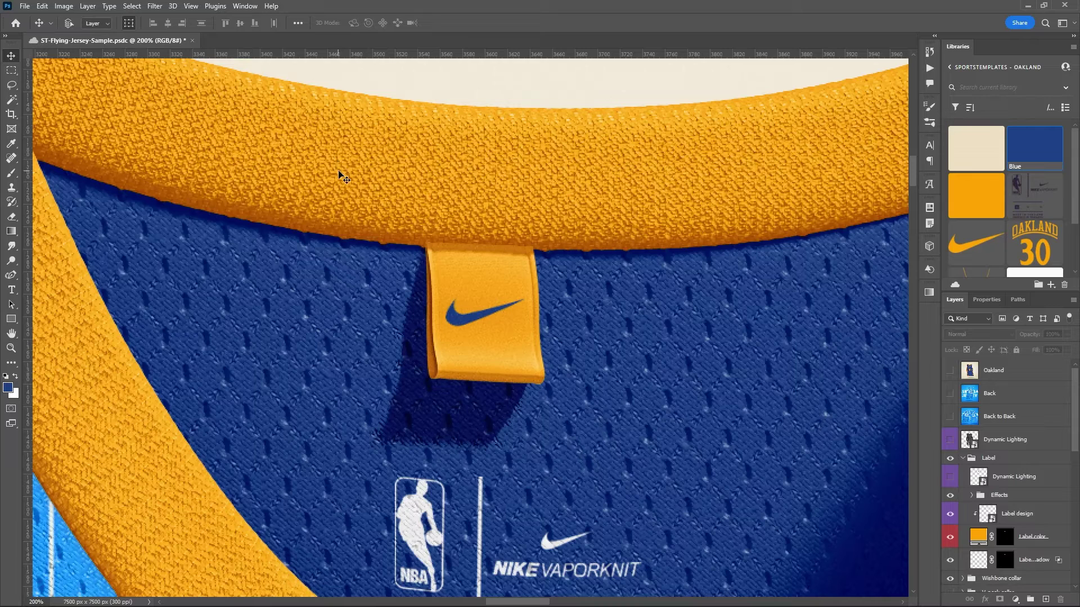
key("ctrl+0")
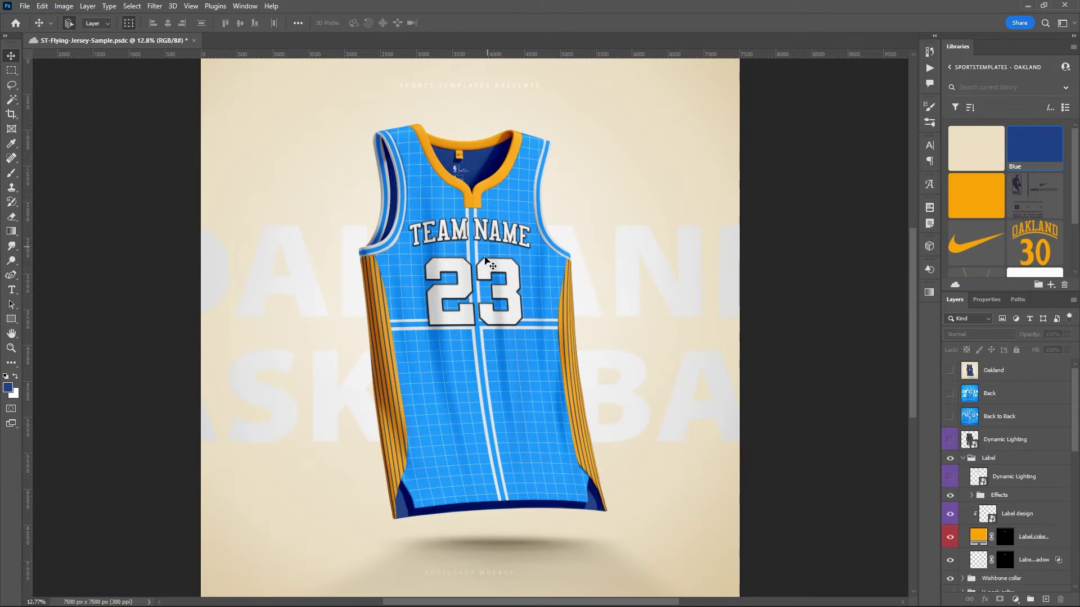
left_click(963, 459)
Examine the front and back collar design layers and the Collar color layer in the Editable parts group
scroll(1003, 454, "down", 3)
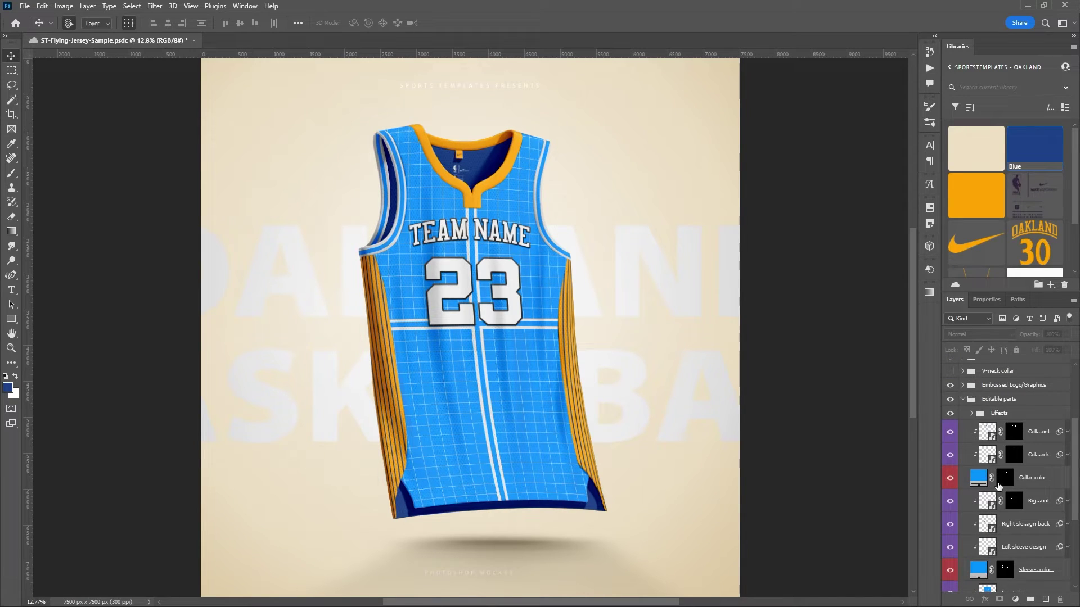
scroll(1007, 465, "down", 1)
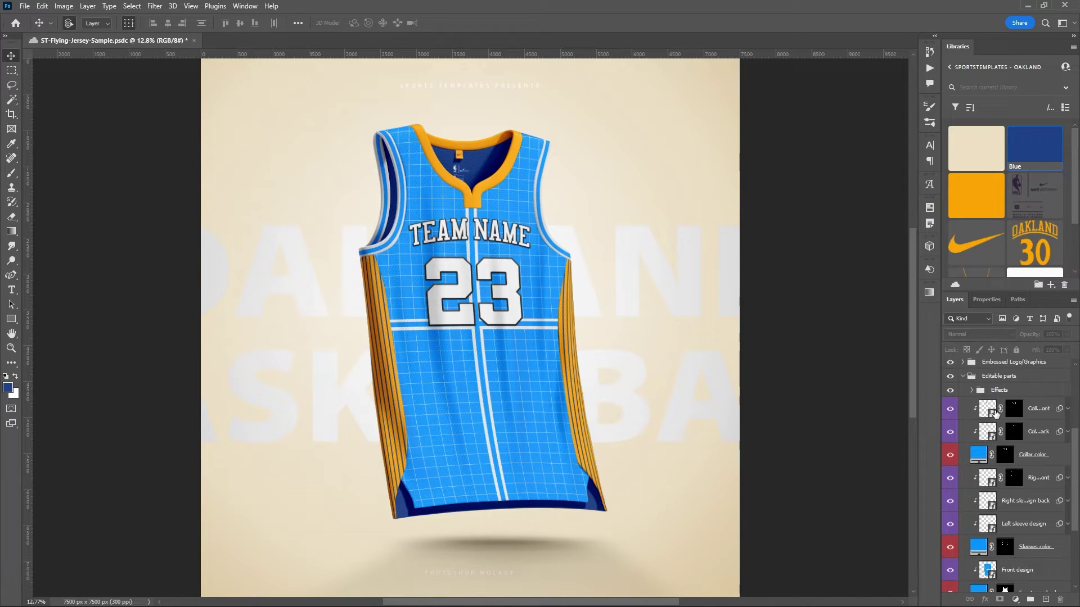
left_click(992, 413)
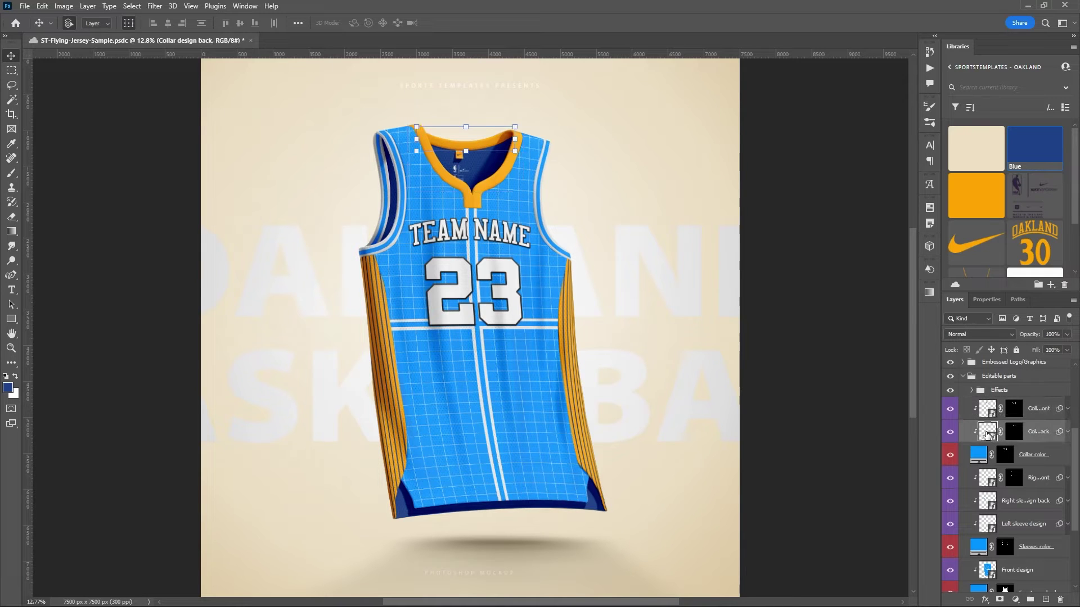
left_click(984, 433)
scroll(984, 436, "up", 5)
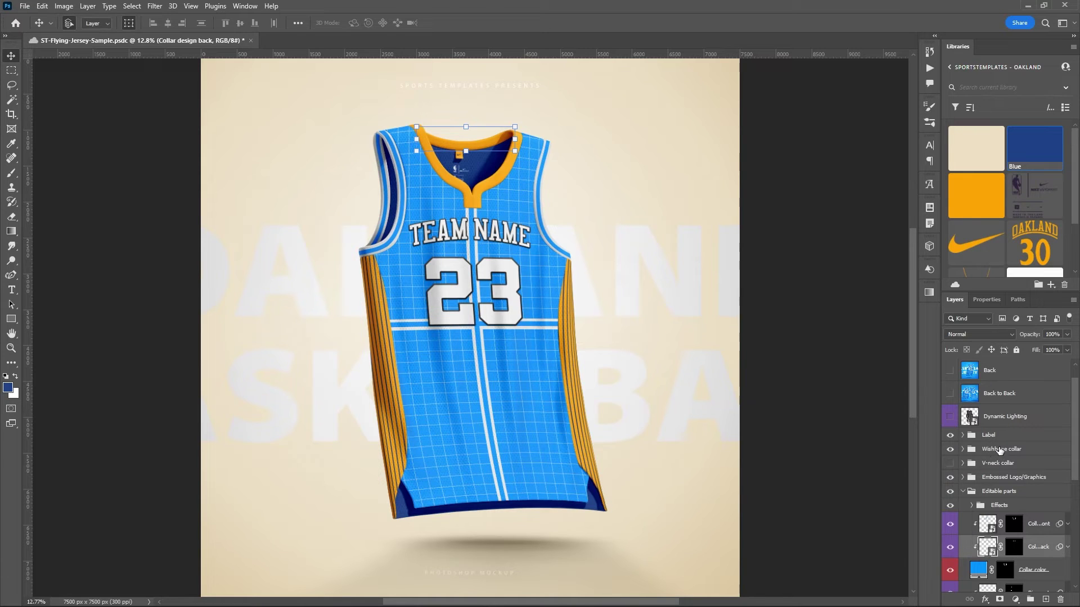
scroll(1001, 444, "down", 4)
scroll(1003, 444, "down", 1)
left_click(1025, 459)
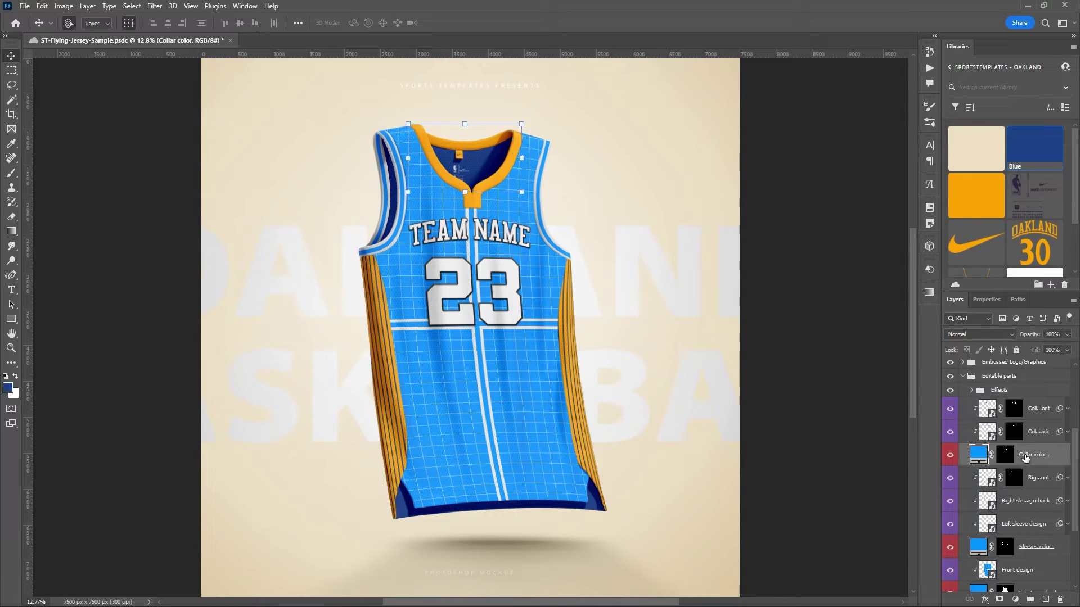
scroll(1025, 455, "down", 2)
Hide the right sleeve front, right sleeve back and left sleeve design layers, and fill Sleeves color with the library's Gold
left_click(1026, 438)
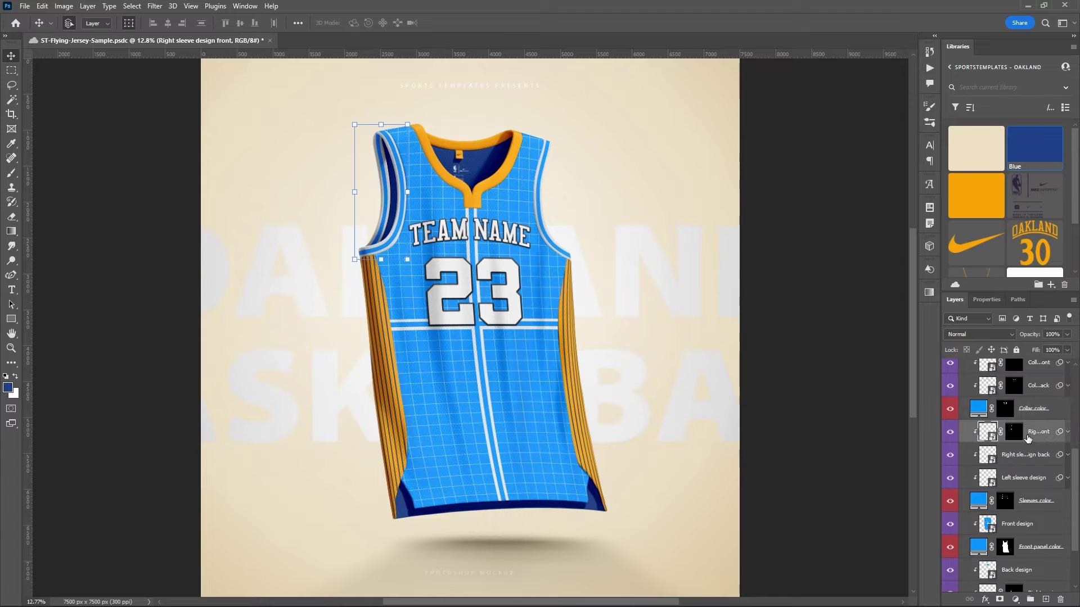
left_click(950, 433)
left_click(950, 433)
left_click(951, 454)
left_click(950, 454)
left_click(950, 432)
left_click_drag(949, 456, 949, 478)
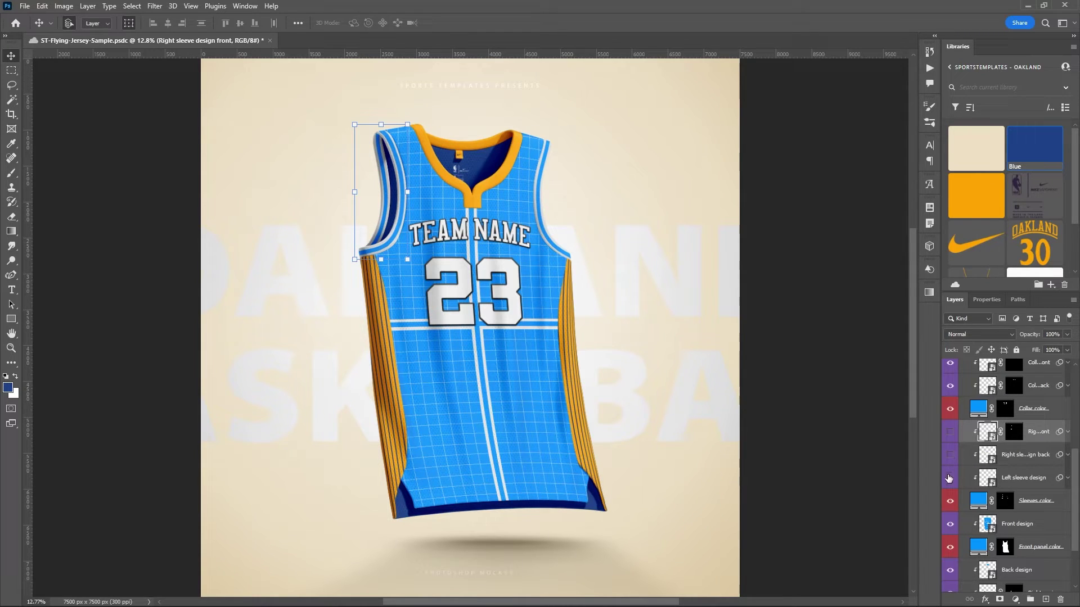
left_click(1028, 506)
left_click(975, 194)
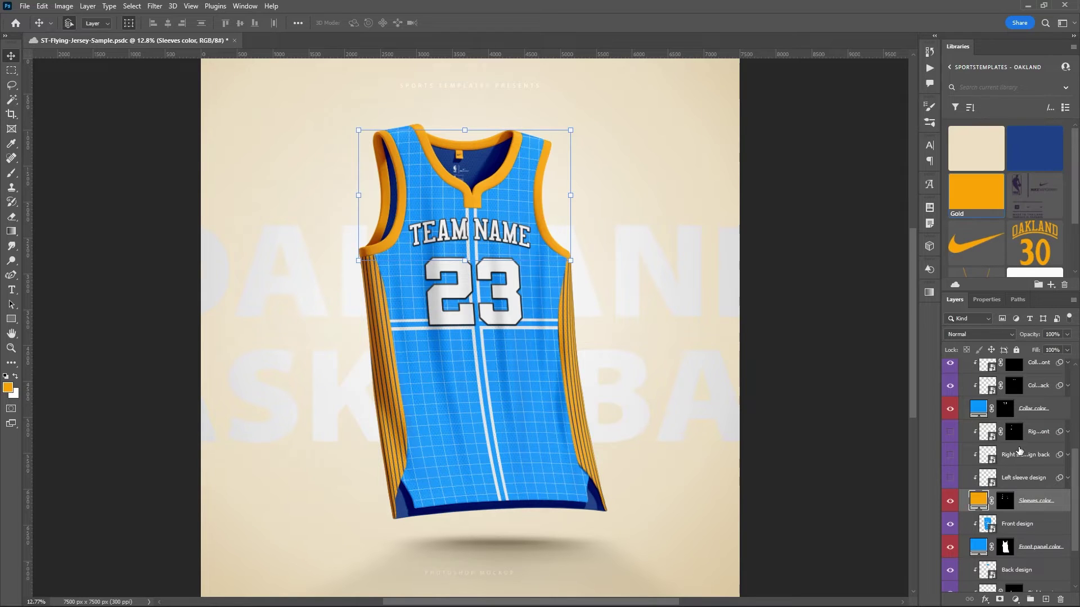
Fill the Front panel color layer with the library's Blue color, checking it with the Front design layer temporarily hidden
scroll(1020, 450, "down", 3)
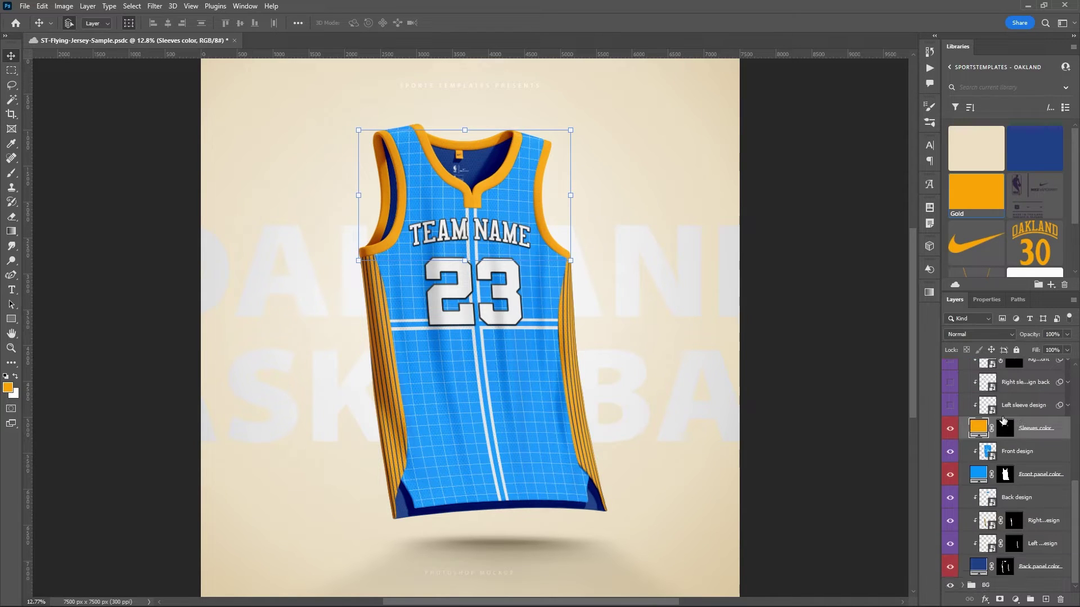
left_click(1042, 453)
left_click(950, 452)
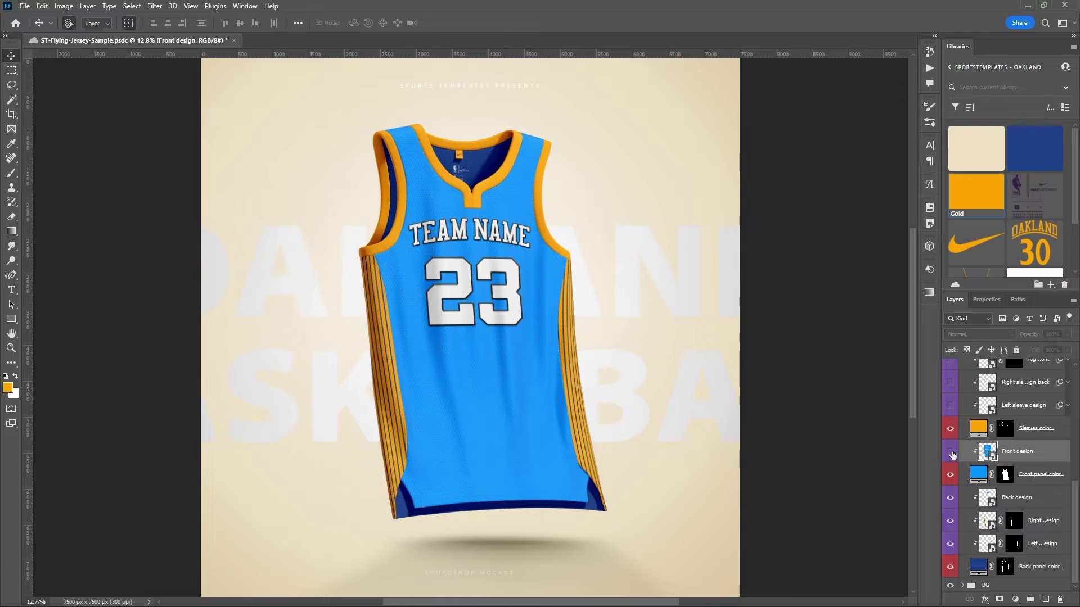
left_click(950, 452)
left_click(1029, 476)
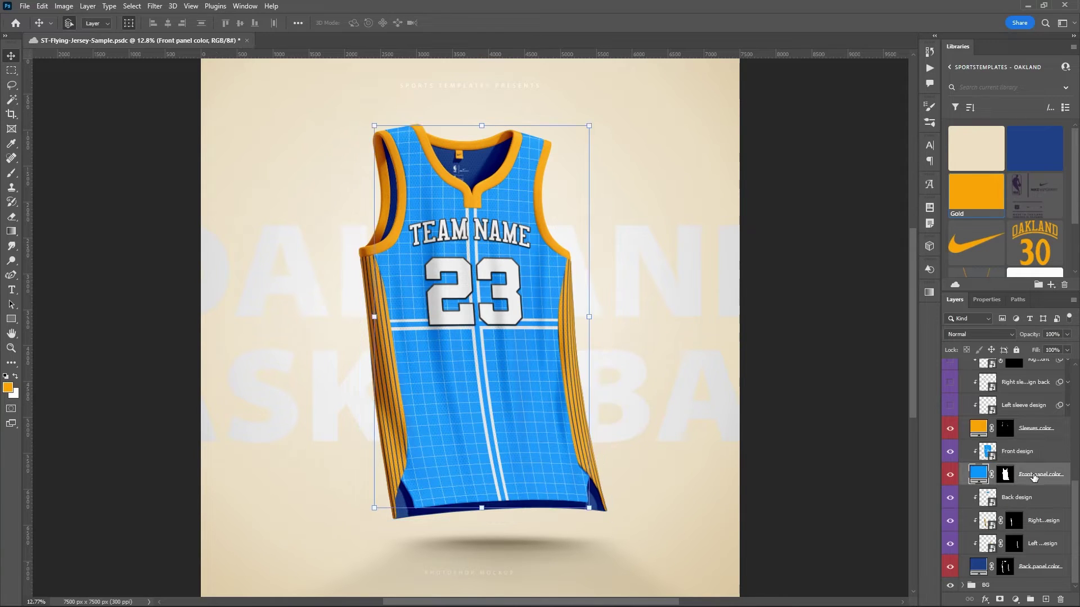
left_click(1024, 155)
left_click(949, 453)
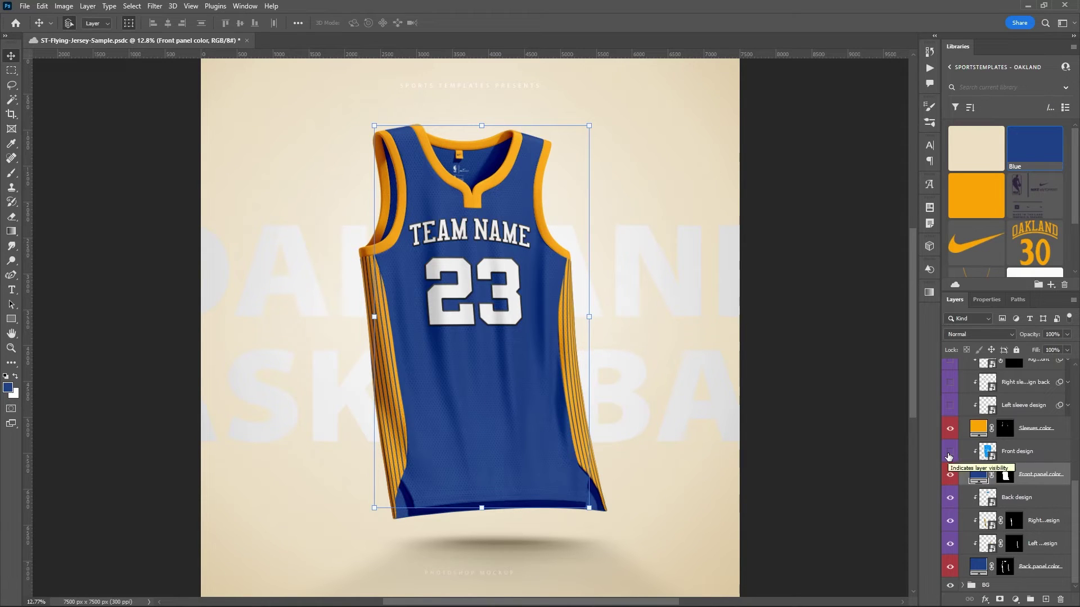
left_click(949, 452)
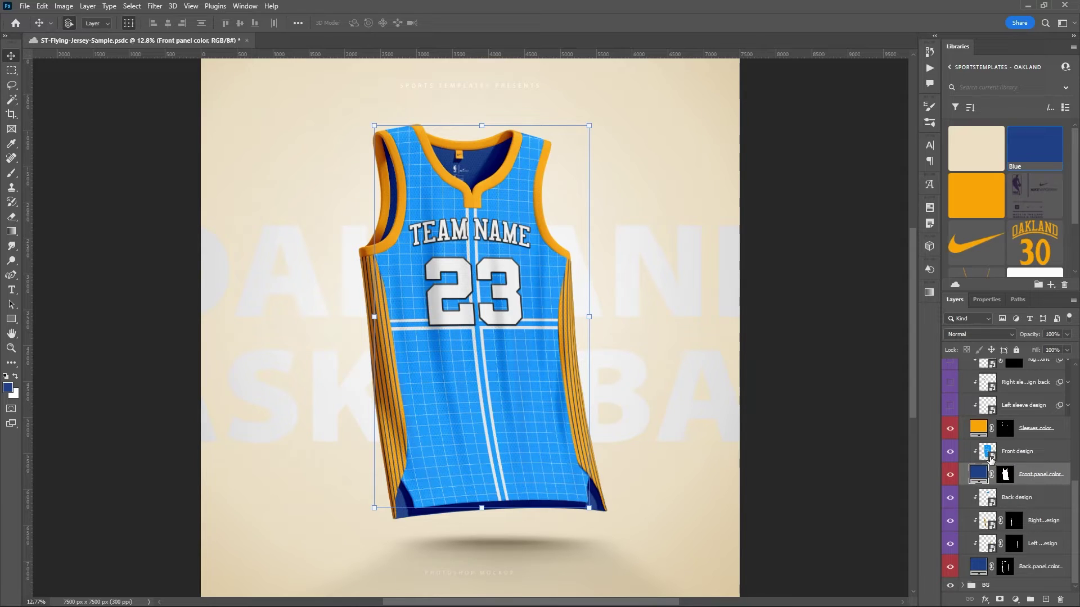
Open the Front design smart object, hide its Grid layer, and fill the bg shape with the library's Blue color
double_click(988, 452)
left_click(949, 393)
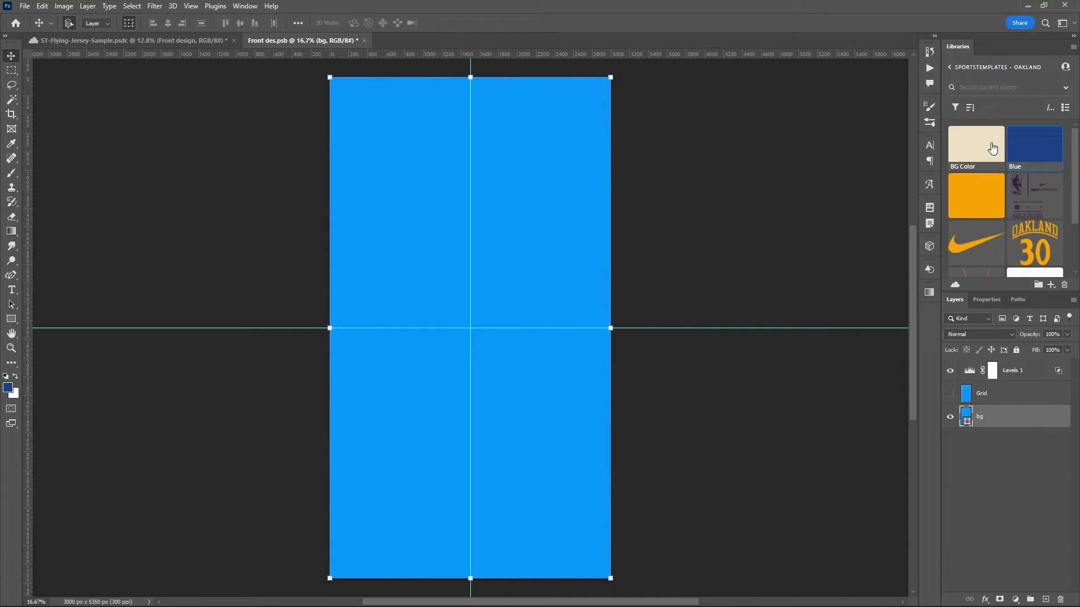
left_click(1019, 145)
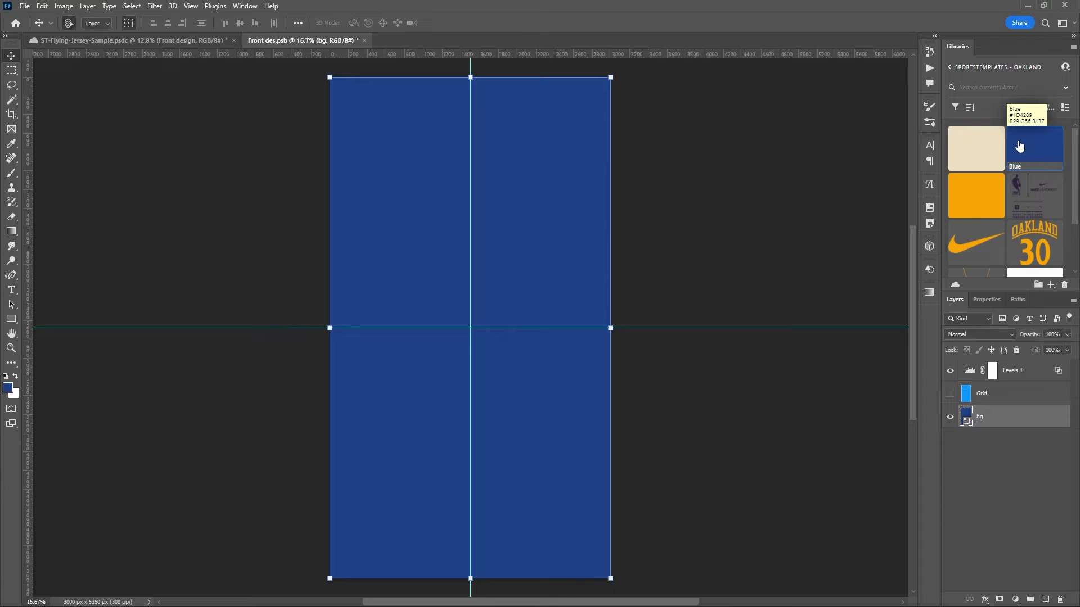
Place the library's Stripes graphic above bg, centered horizontally and enlarged until the stripes reach the canvas's bottom edge
scroll(1007, 180, "down", 3)
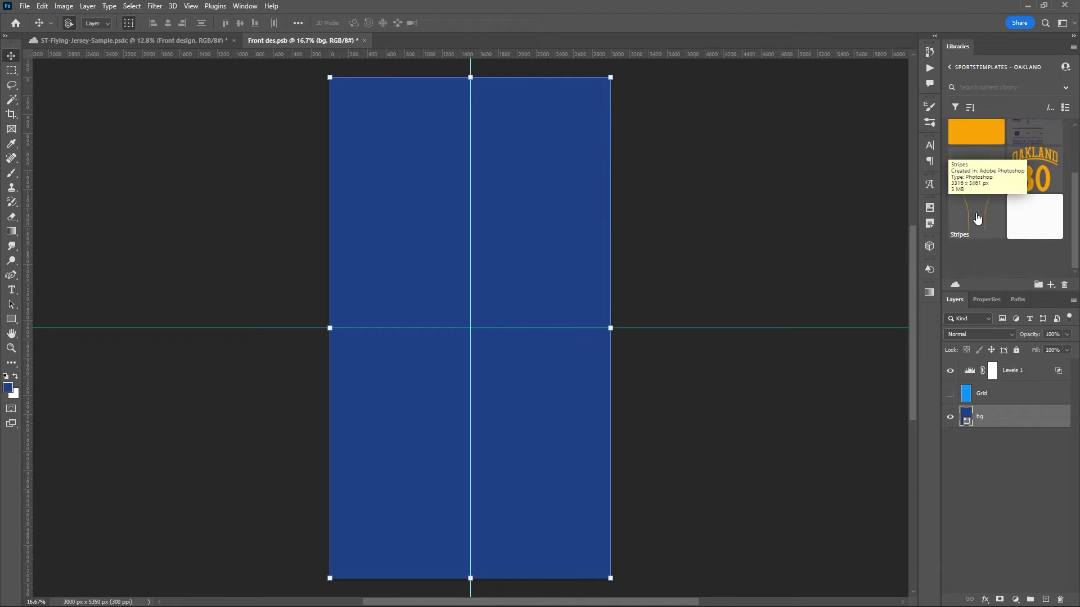
left_click(965, 229)
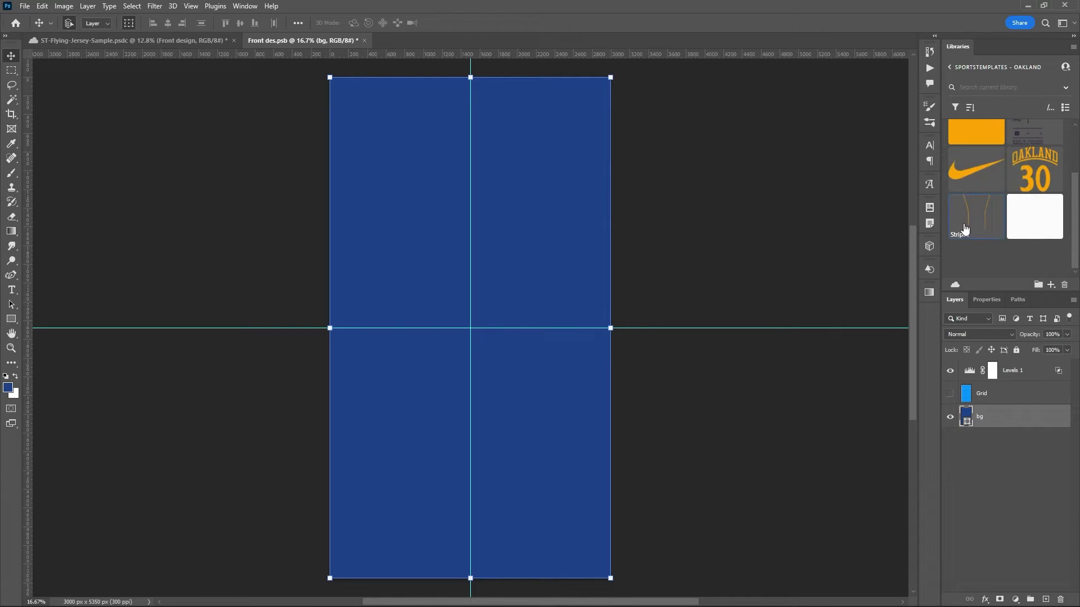
left_click_drag(964, 229, 559, 272)
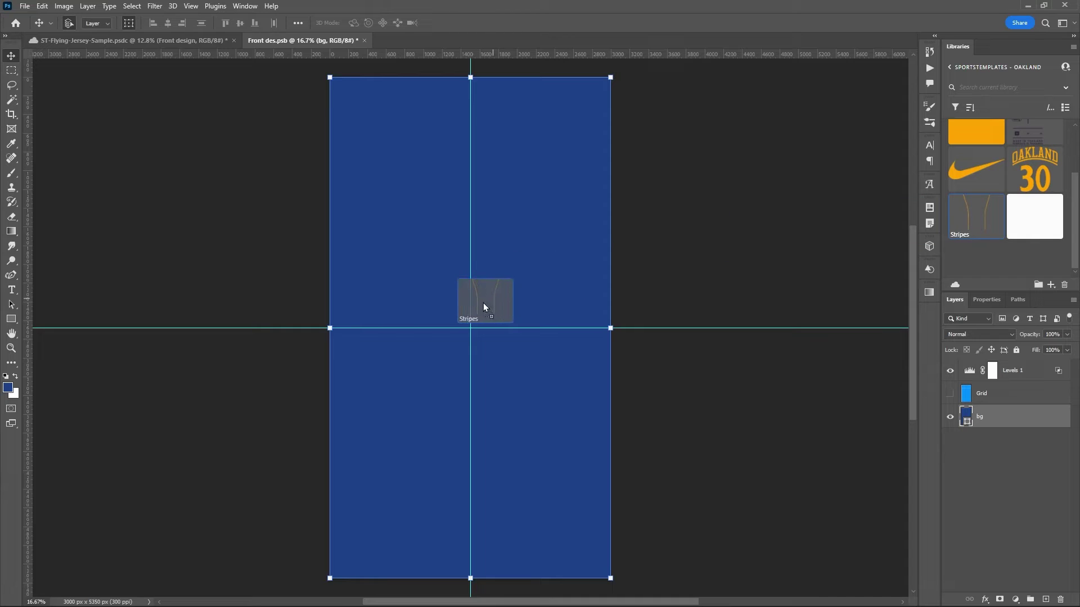
left_click_drag(484, 304, 472, 307)
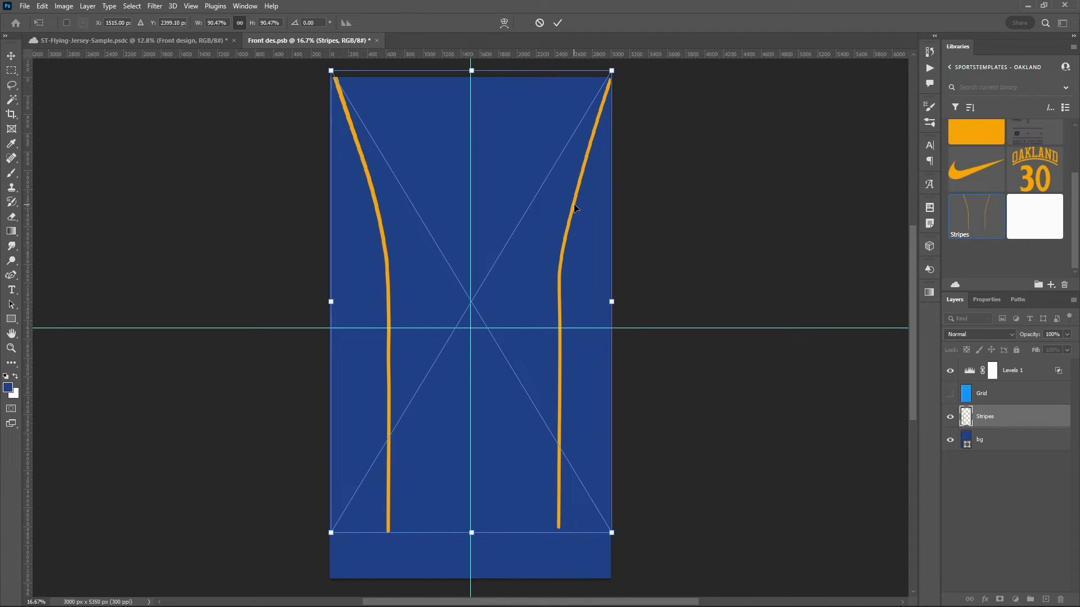
left_click_drag(579, 205, 573, 215)
left_click_drag(470, 541, 470, 578)
left_click(558, 23)
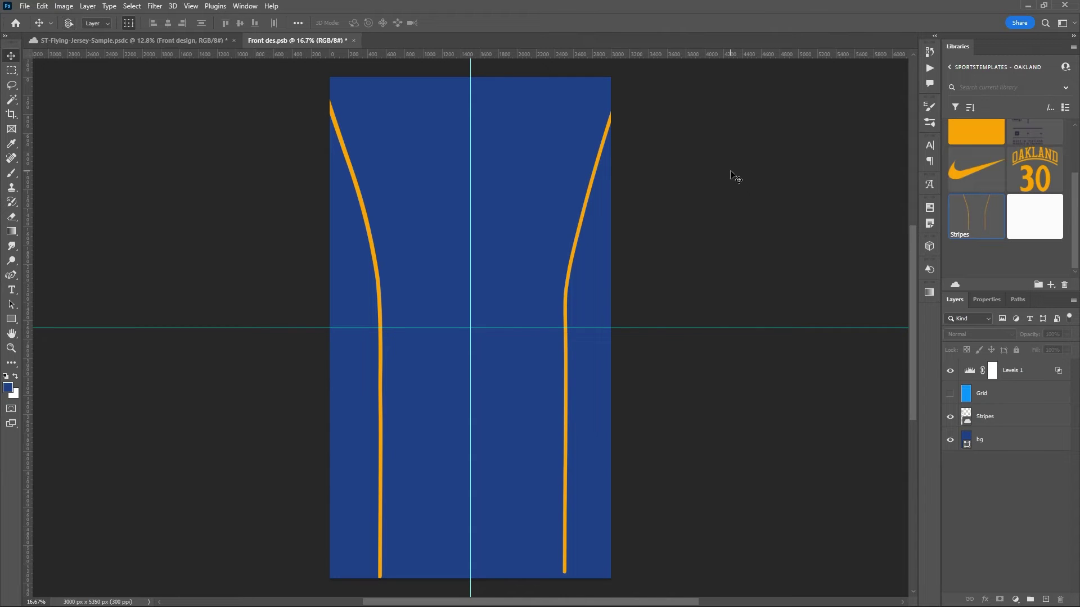
Save and close the Front design smart object, and collapse the Editable parts group in the mockup
key("ctrl+s")
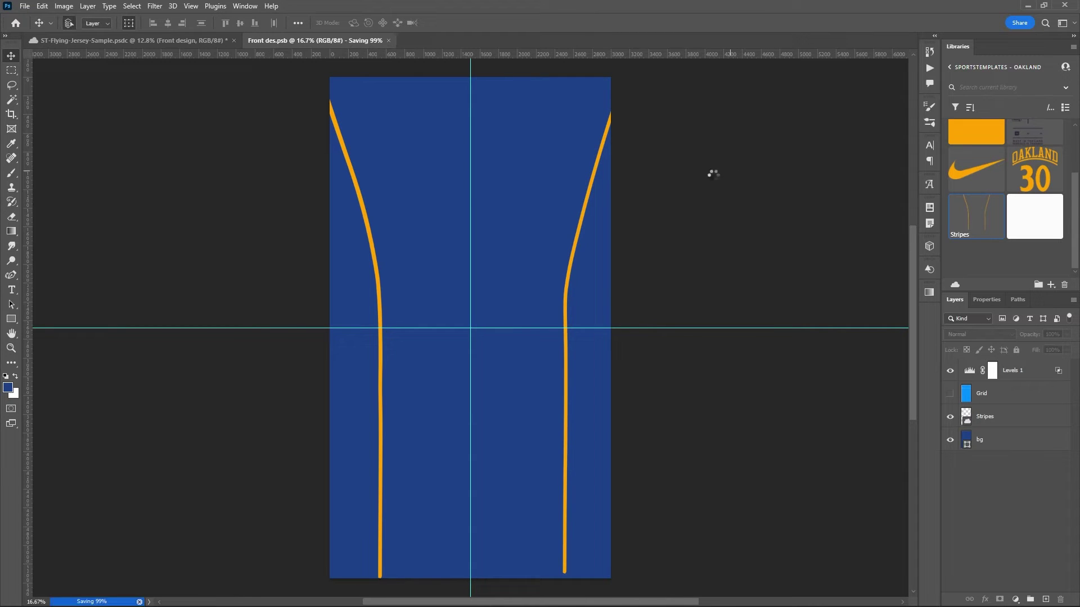
left_click(118, 42)
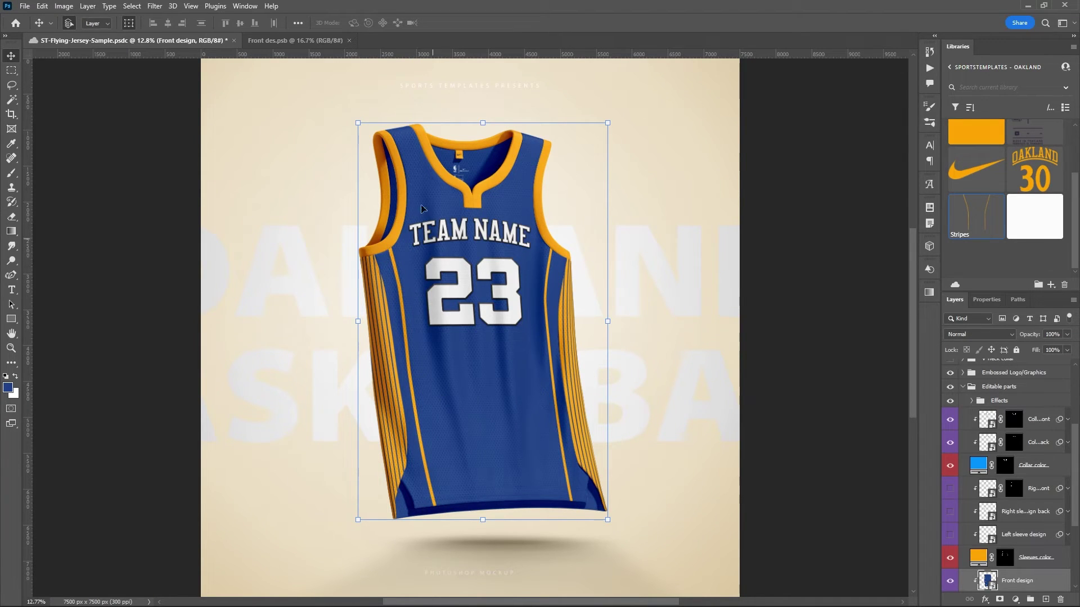
left_click(349, 41)
left_click(964, 387)
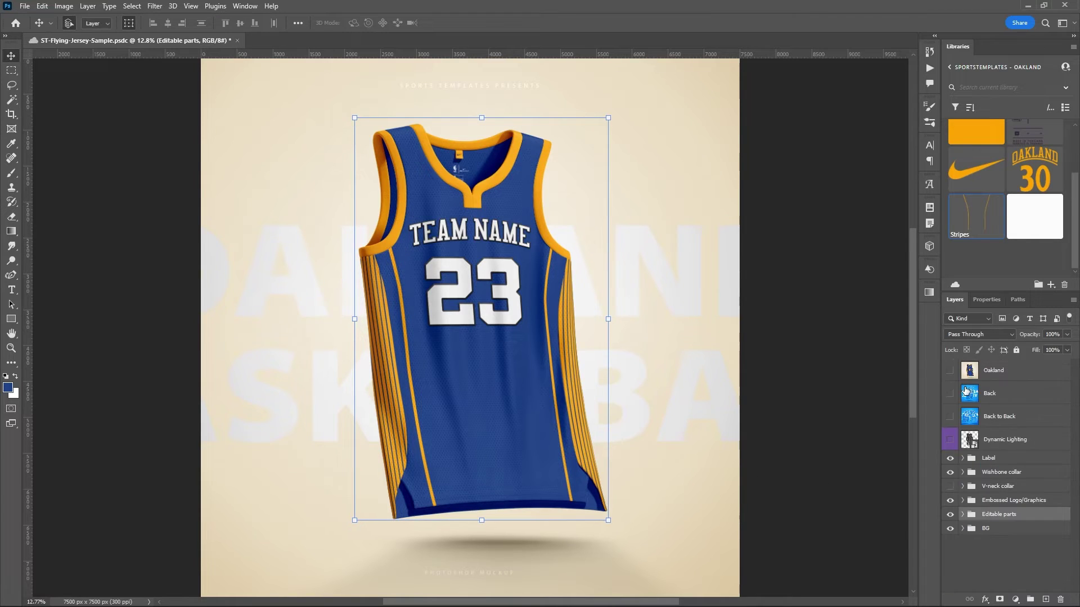
Expand the Embossed Logo/Graphics group and select its design smart object, followed by the Depth layer
left_click(985, 502)
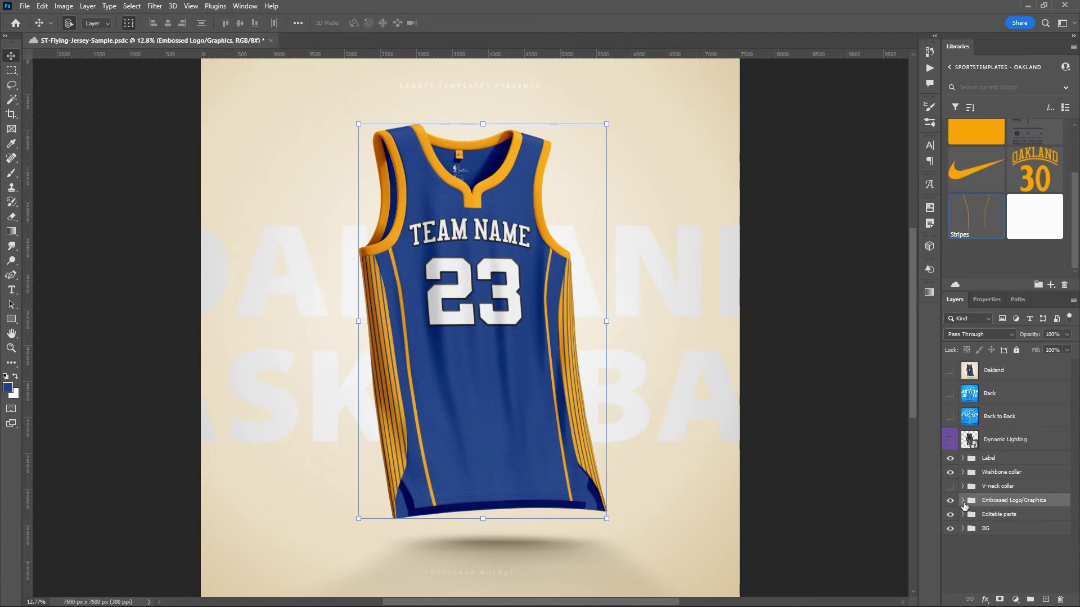
left_click(963, 500)
scroll(1031, 459, "down", 5)
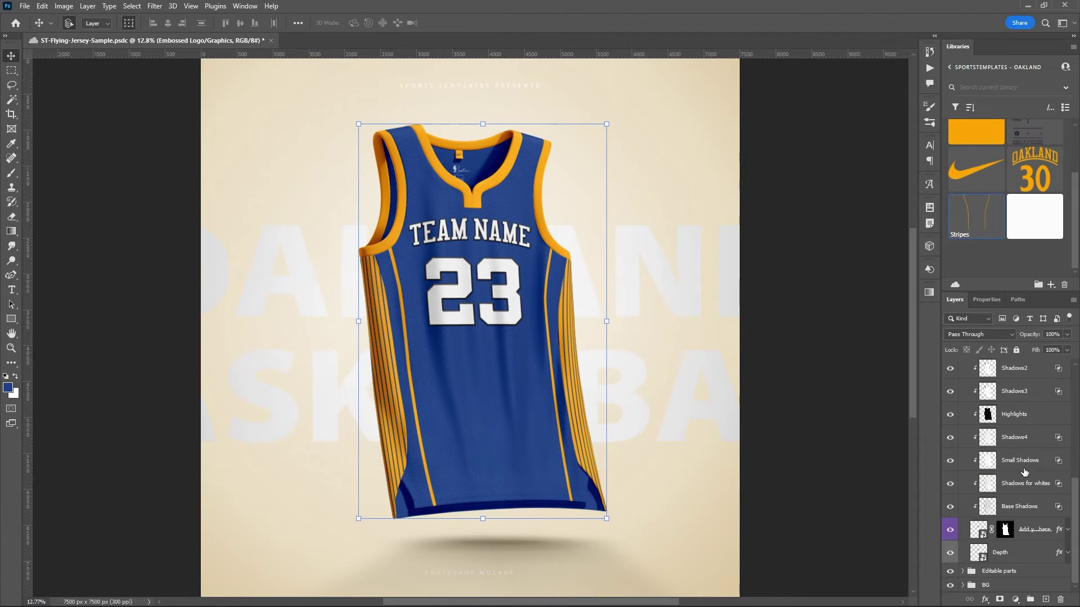
left_click(1028, 531)
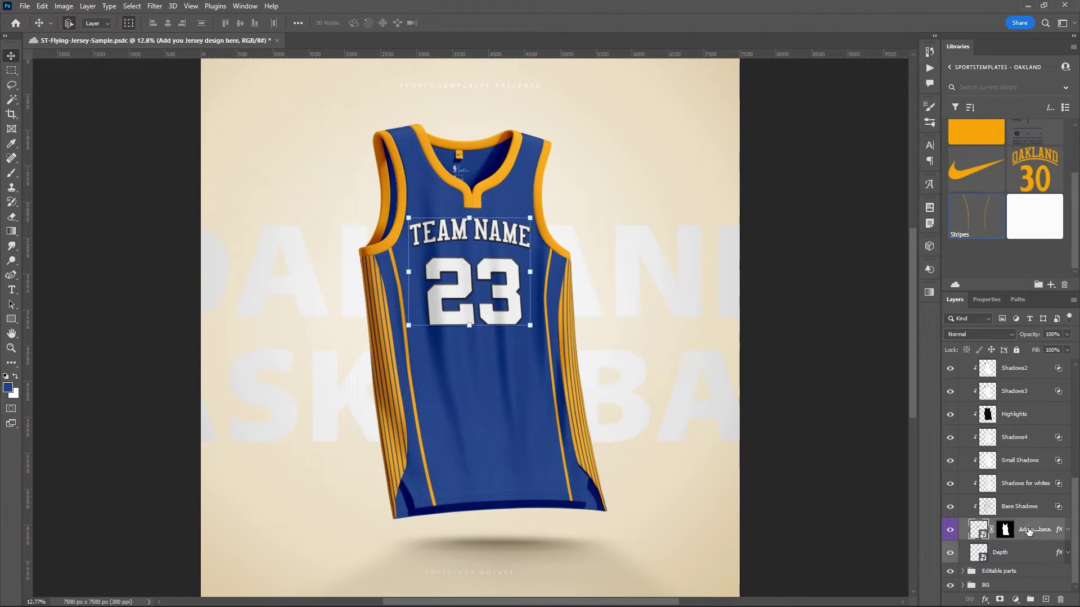
left_click(1015, 555)
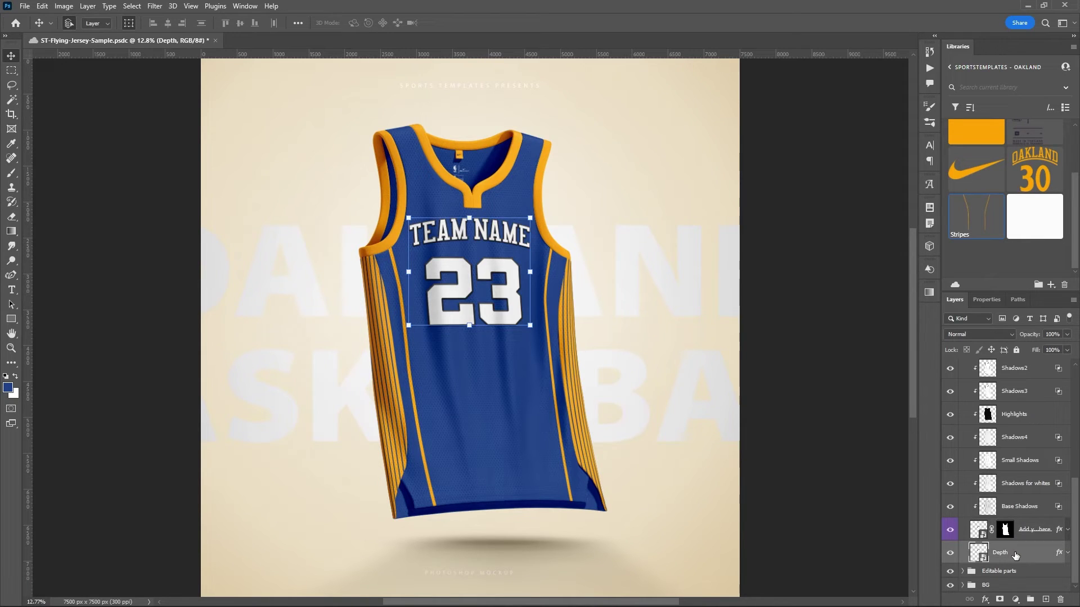
Examine the front number and lettering up close, comparing the embossing with the Depth layer hidden and shown
key("ctrl+plus")
key("ctrl+plus")
key("ctrl+plus")
key("ctrl+plus")
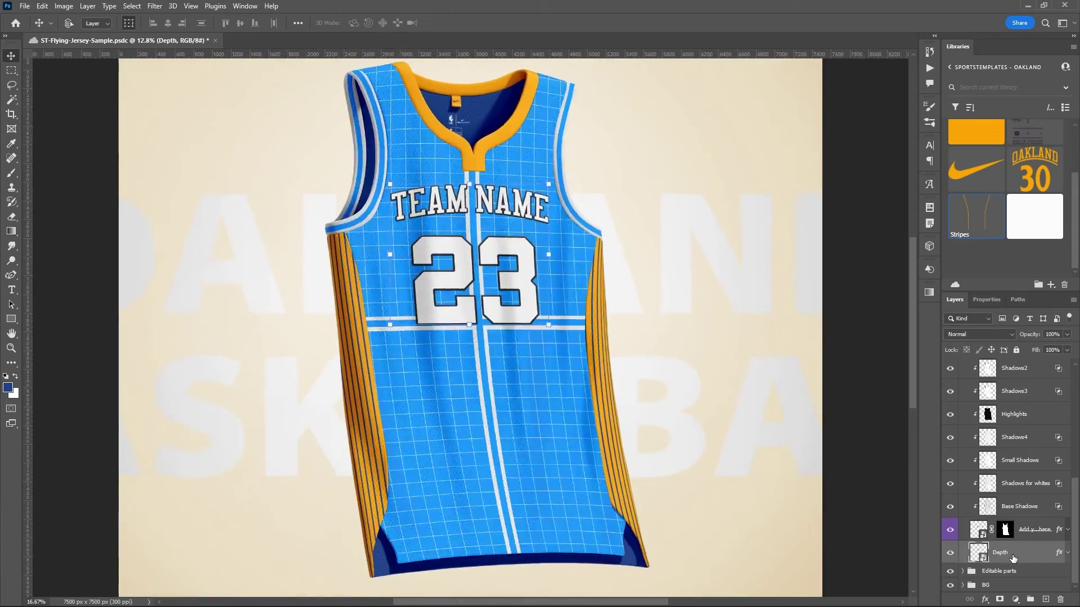
key("ctrl+plus")
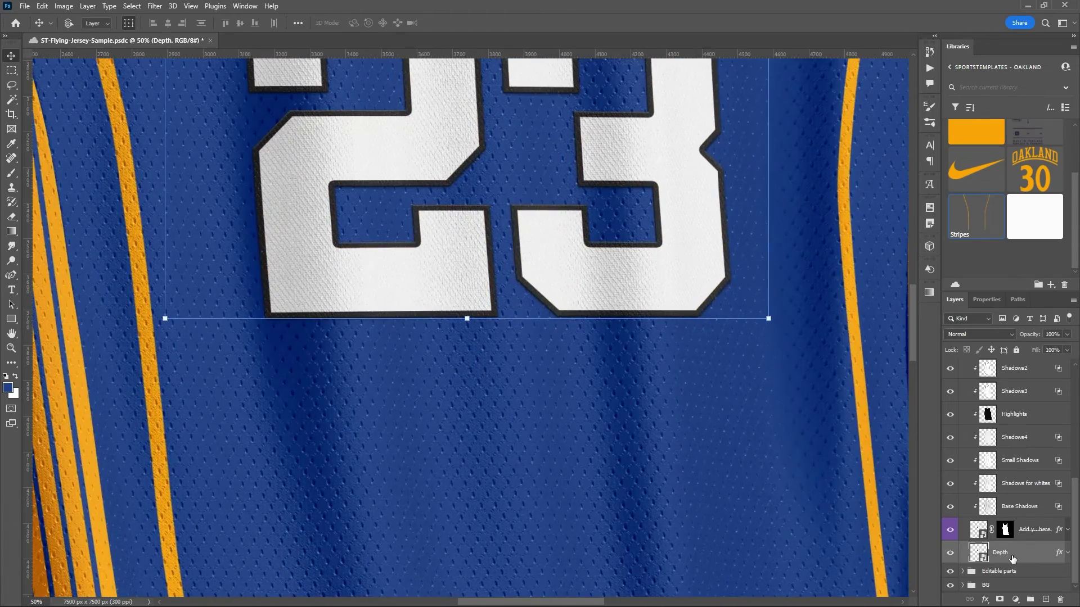
key("ctrl+plus")
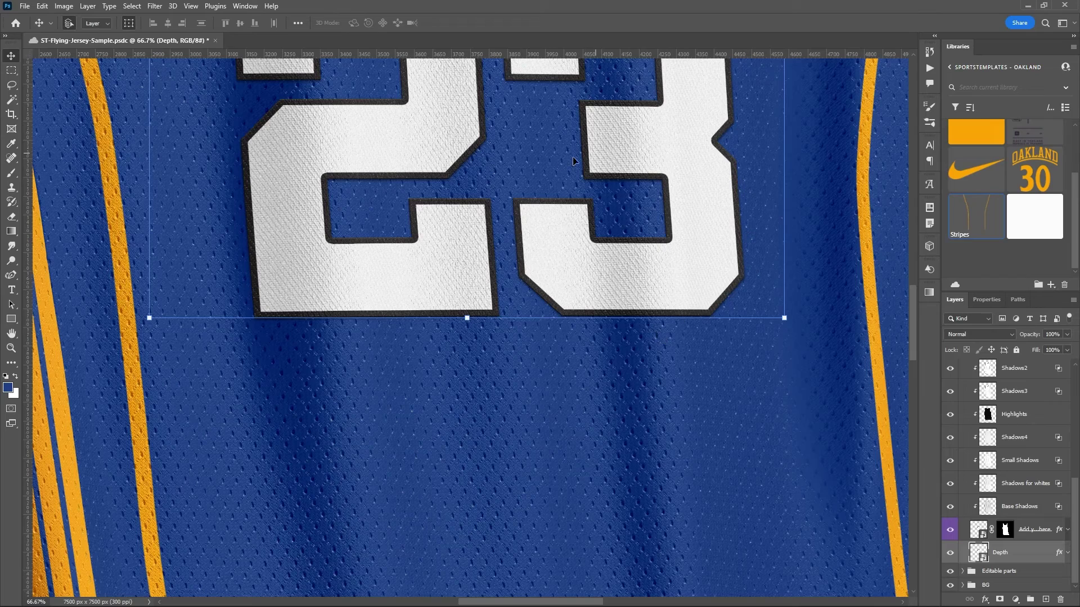
scroll(544, 241, "up", 3)
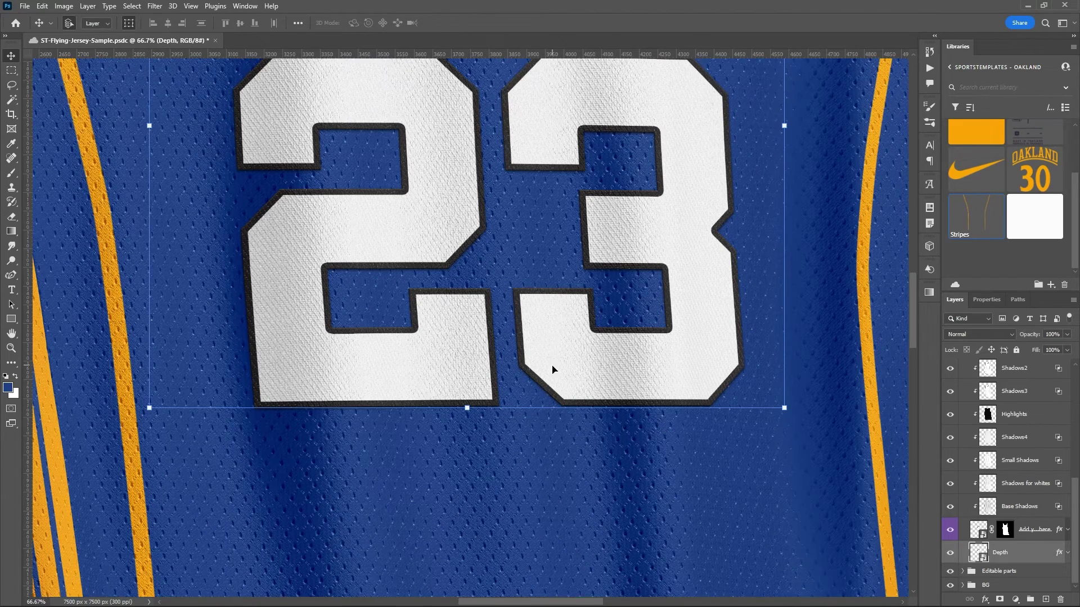
scroll(552, 370, "up", 5)
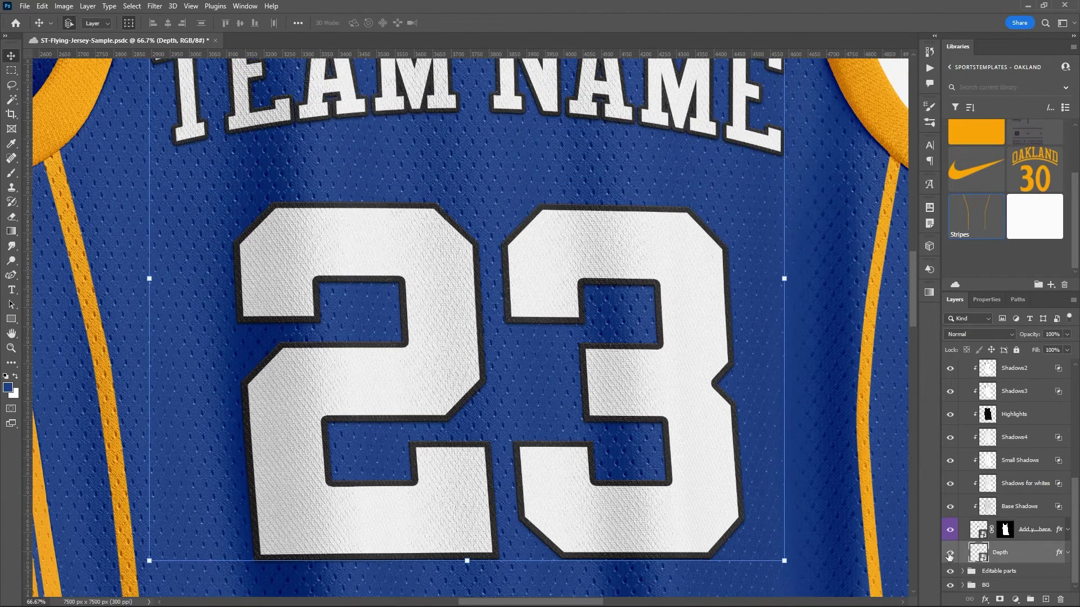
left_click(950, 552)
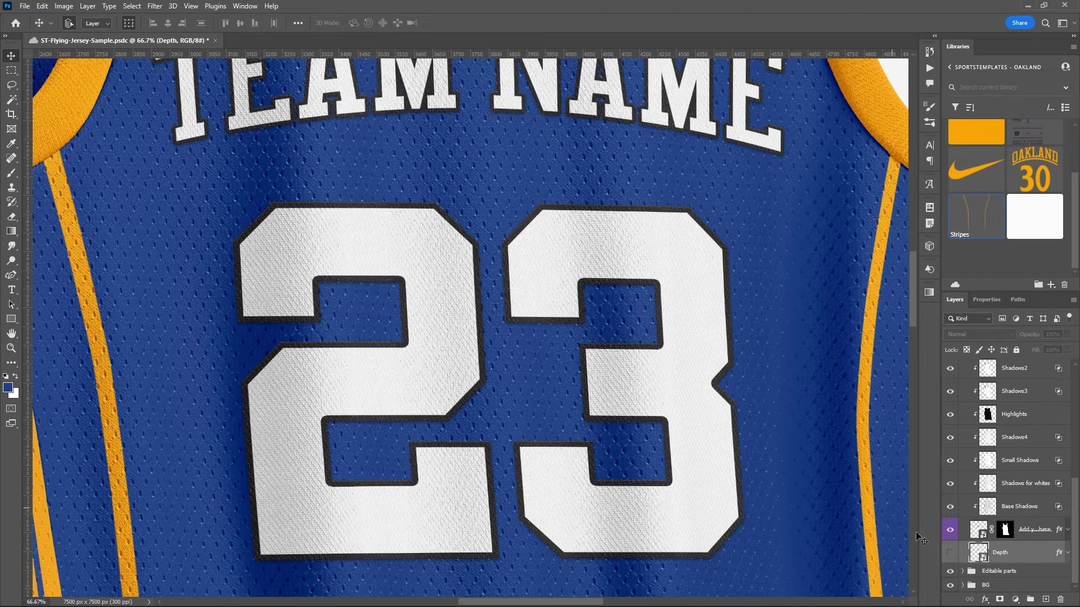
left_click(951, 556)
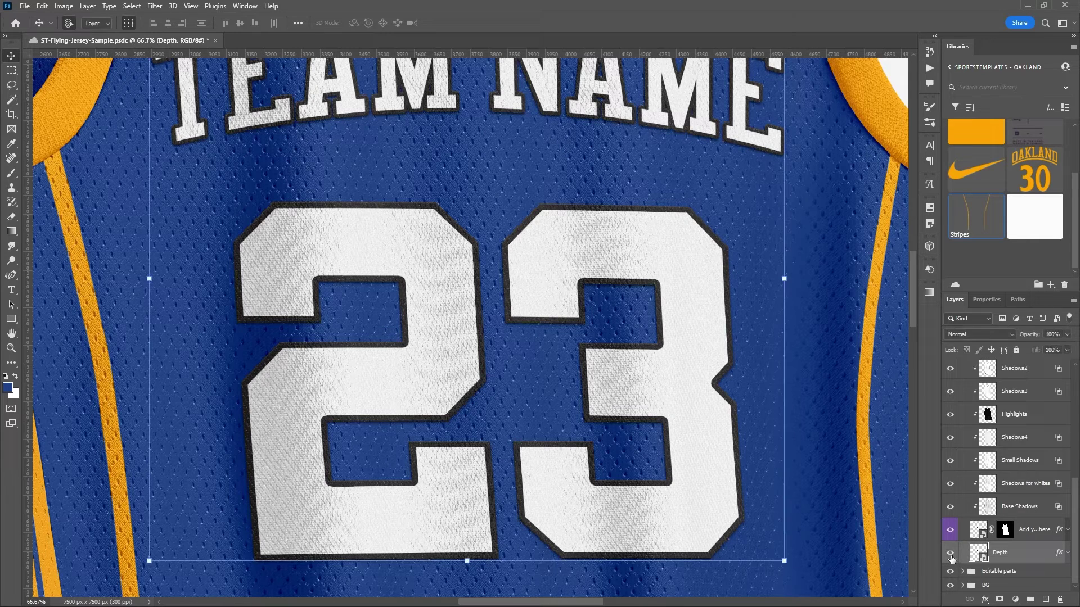
left_click(951, 556)
left_click(950, 555)
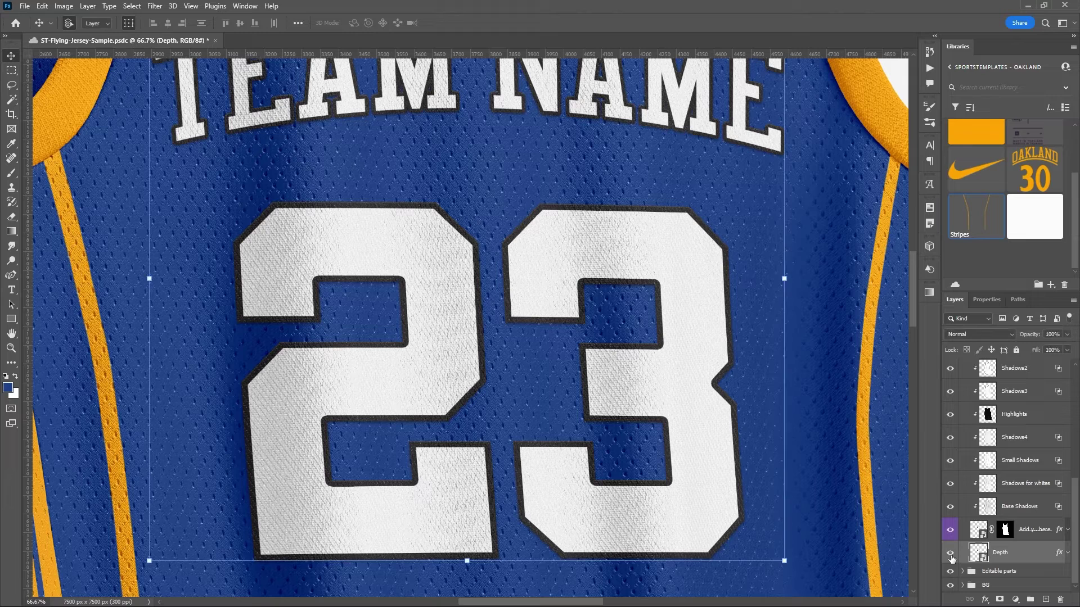
Open the embossed design smart object, show its BG layer, and fill it with the library's Blue color
double_click(984, 538)
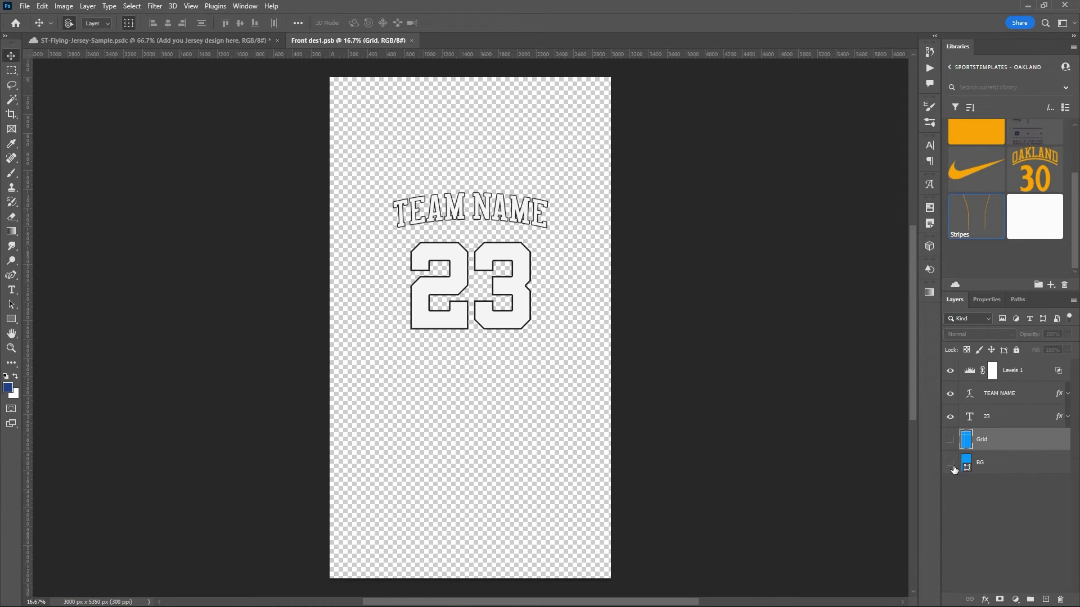
left_click(950, 463)
left_click(982, 463)
scroll(1025, 201, "up", 1)
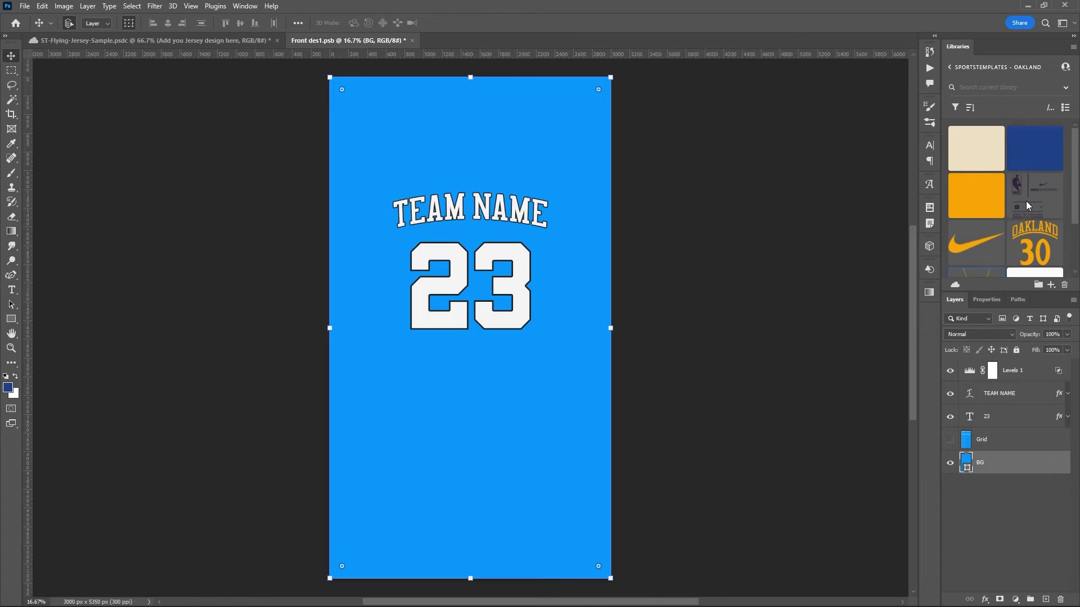
left_click(1021, 149)
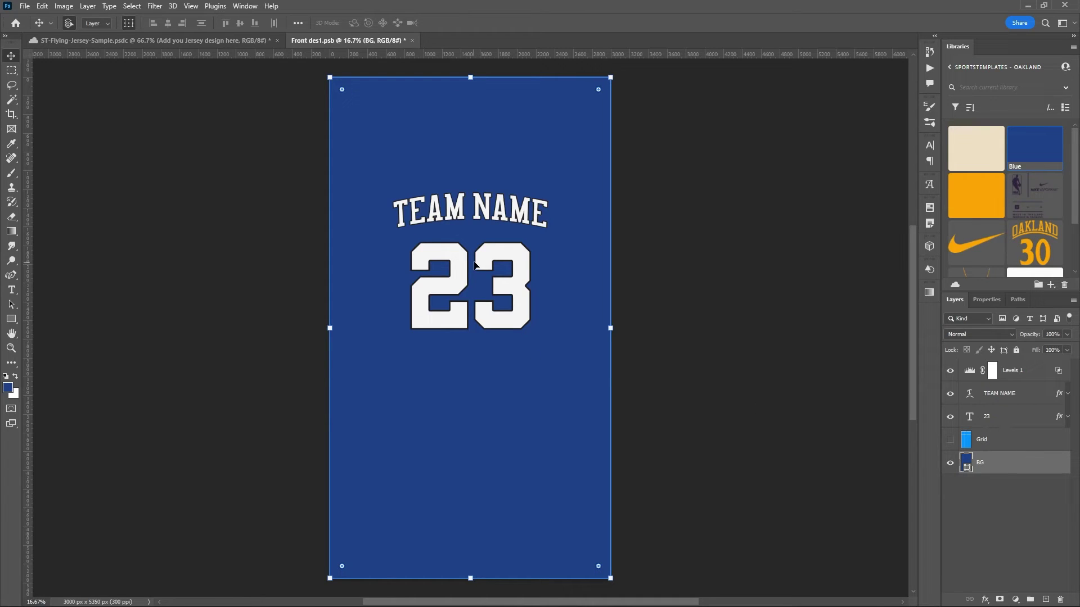
Check the design with the BG layer and the TEAM NAME and 23 text layers temporarily hidden
left_click(492, 262)
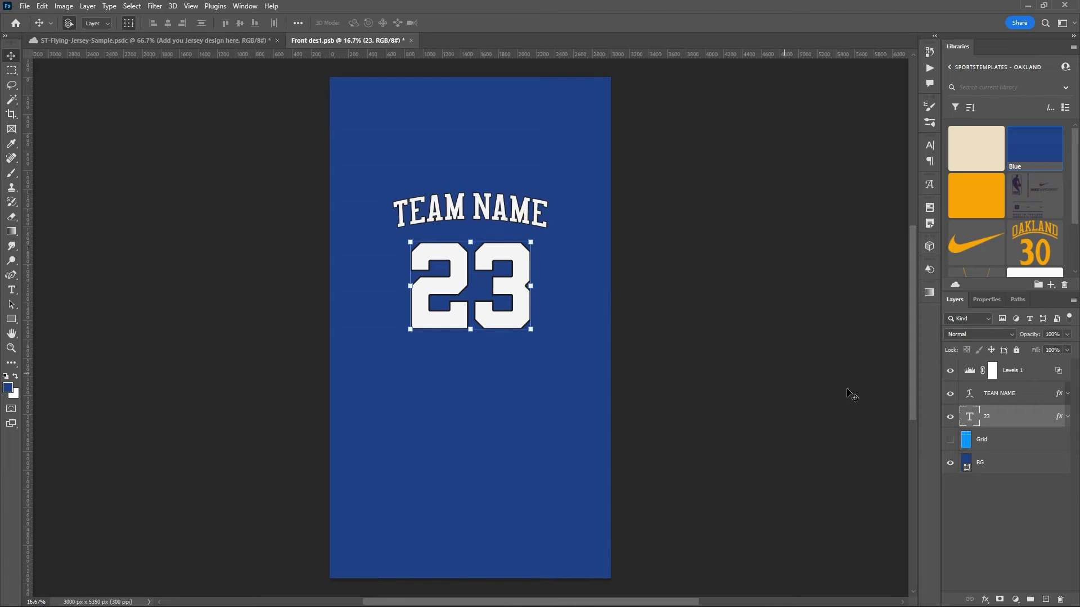
left_click(1002, 471)
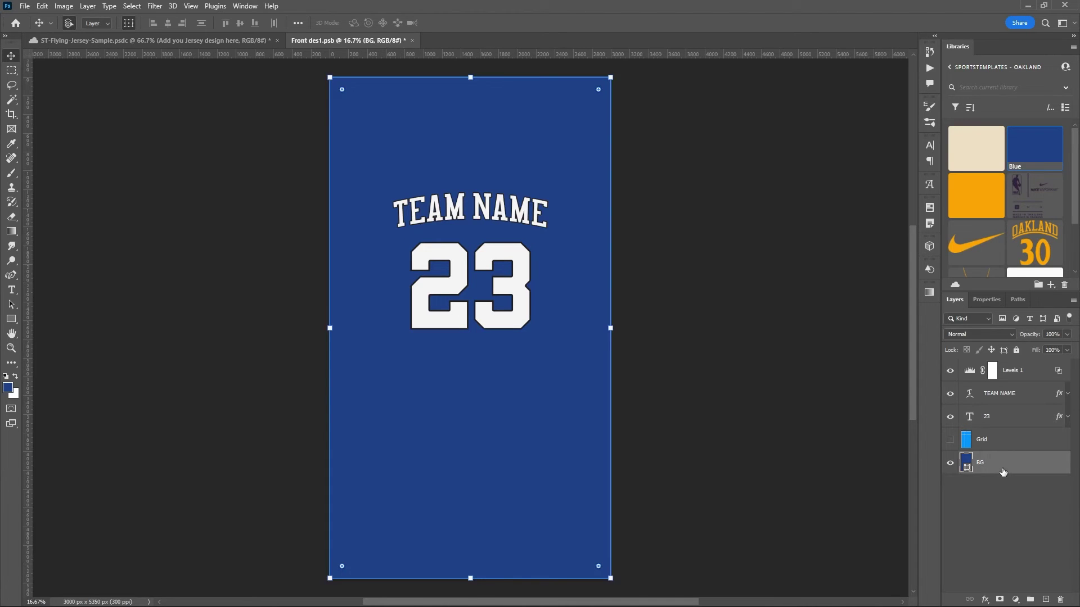
left_click(949, 463)
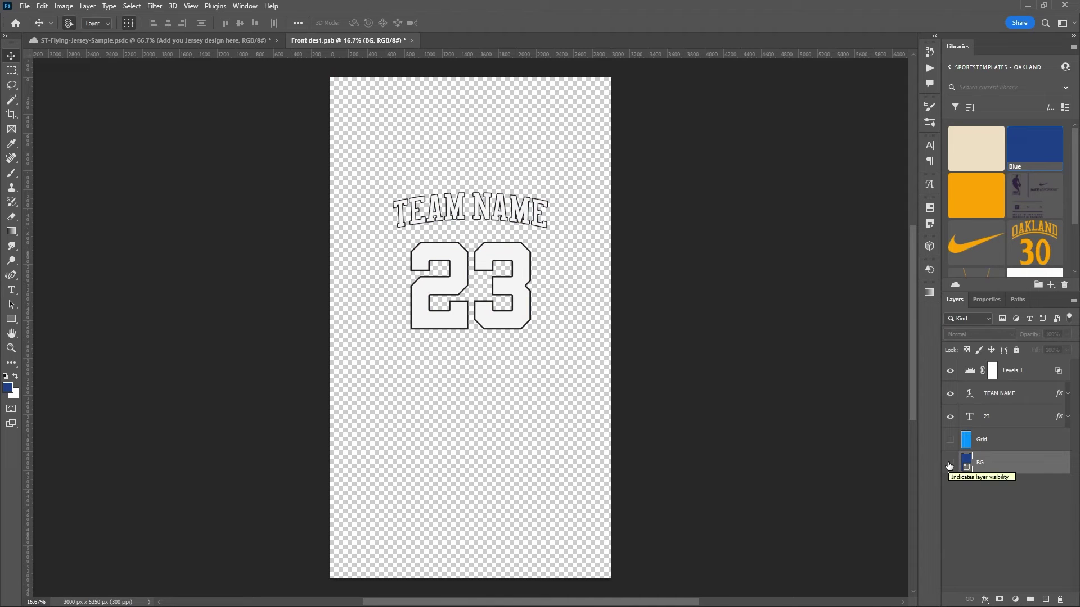
left_click(950, 465)
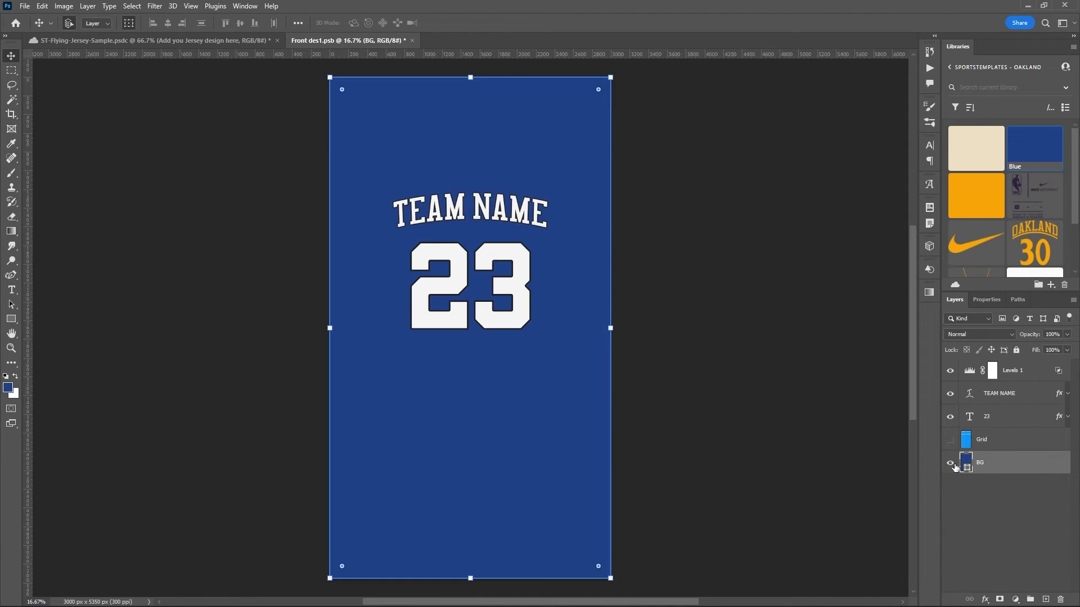
left_click(995, 421)
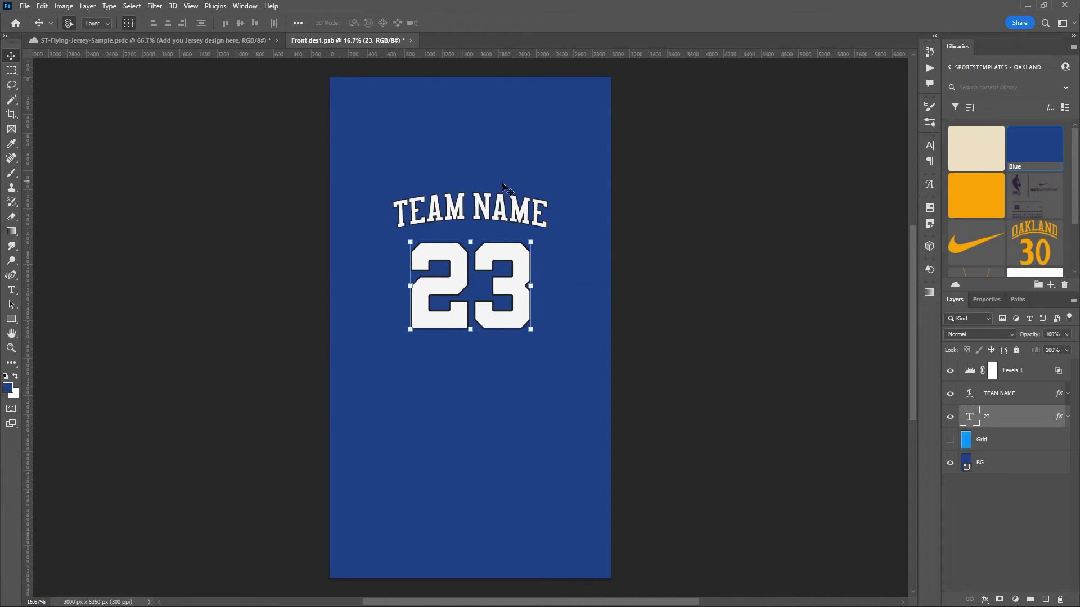
left_click(950, 393)
left_click(950, 416)
left_click(951, 393)
left_click(950, 416)
Replace the arched TEAM NAME text with OAKLAND
double_click(969, 393)
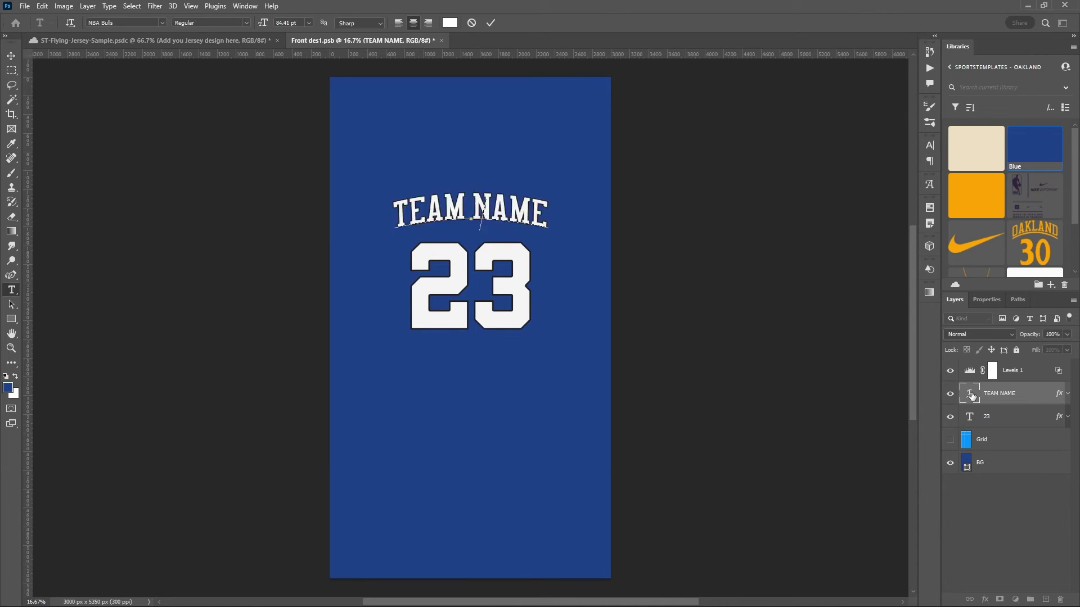
type("OAKALND")
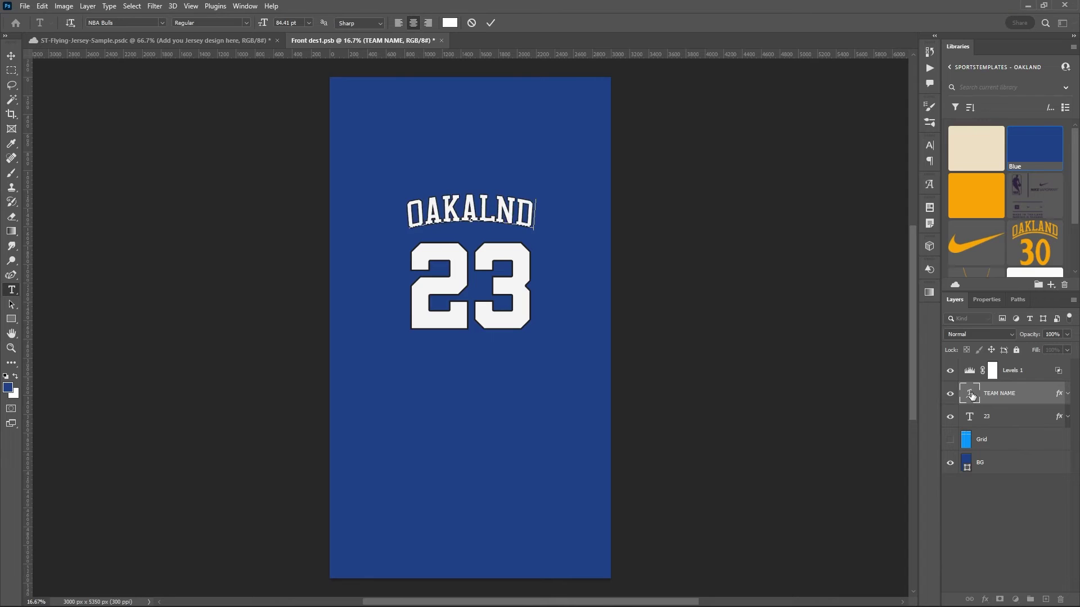
key("BackSpace")
key("BackSpace")
key("BackSpace")
key("BackSpace")
type("LAND")
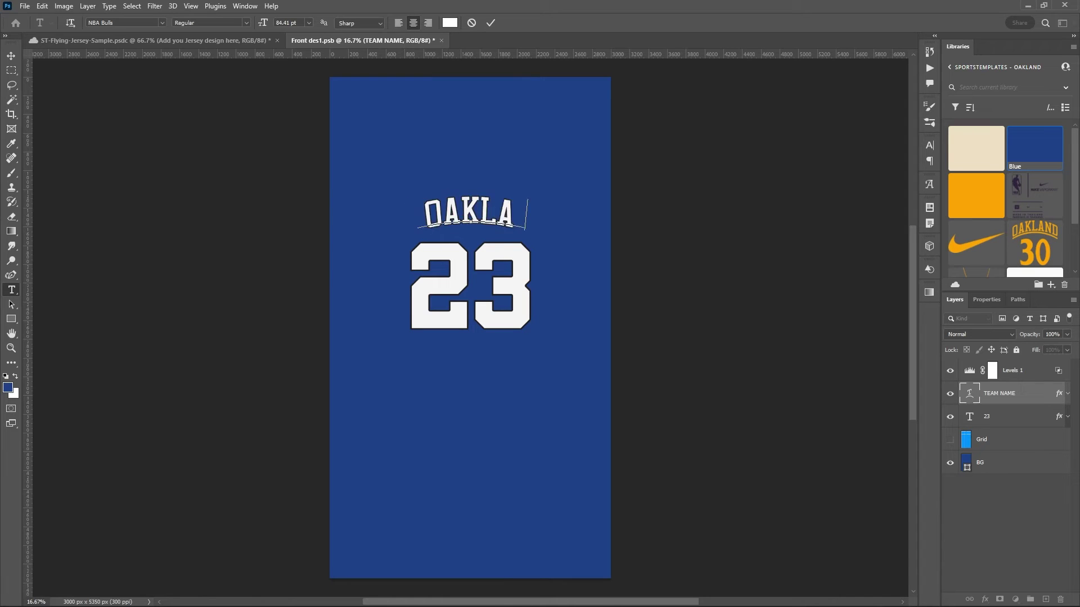
left_click(490, 23)
key("v")
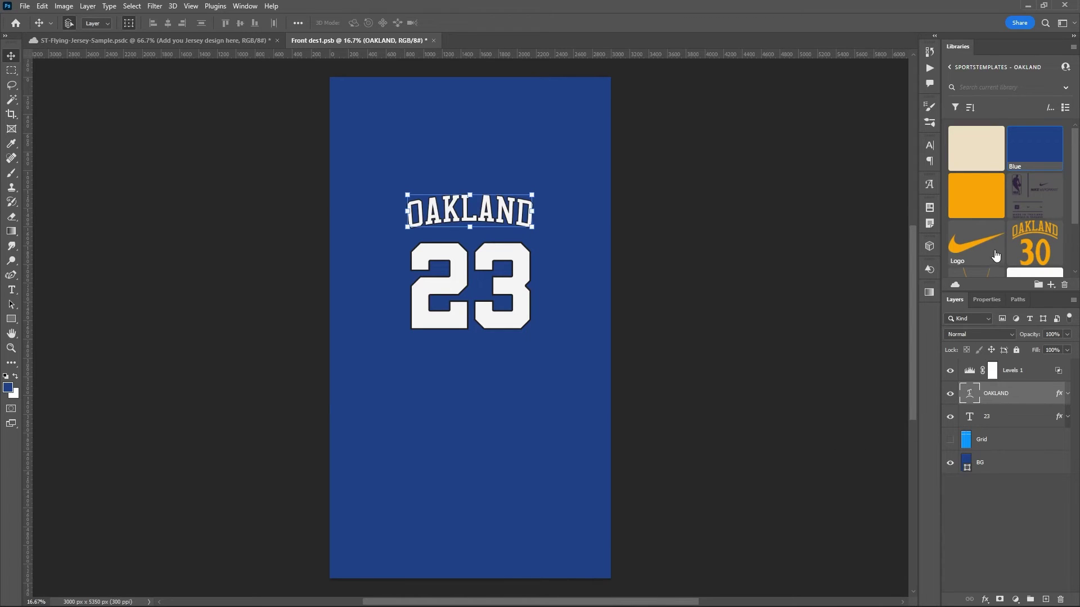
Place the library's OAKLAND 30 graphic over the front text, and hide the OAKLAND and 23 text layers
left_click(1026, 248)
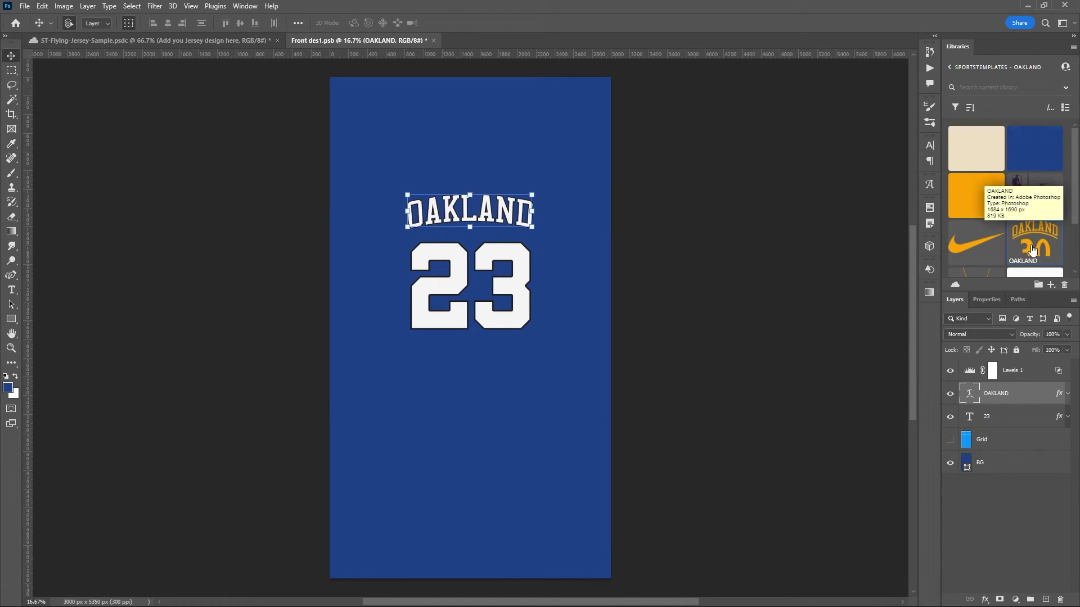
left_click_drag(1034, 246, 478, 276)
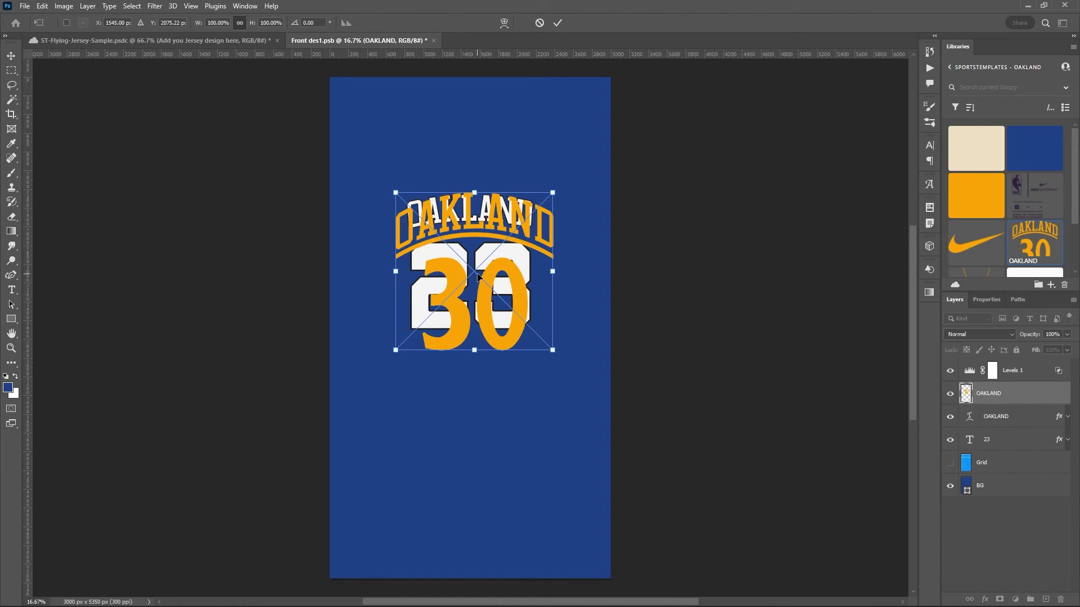
left_click(557, 23)
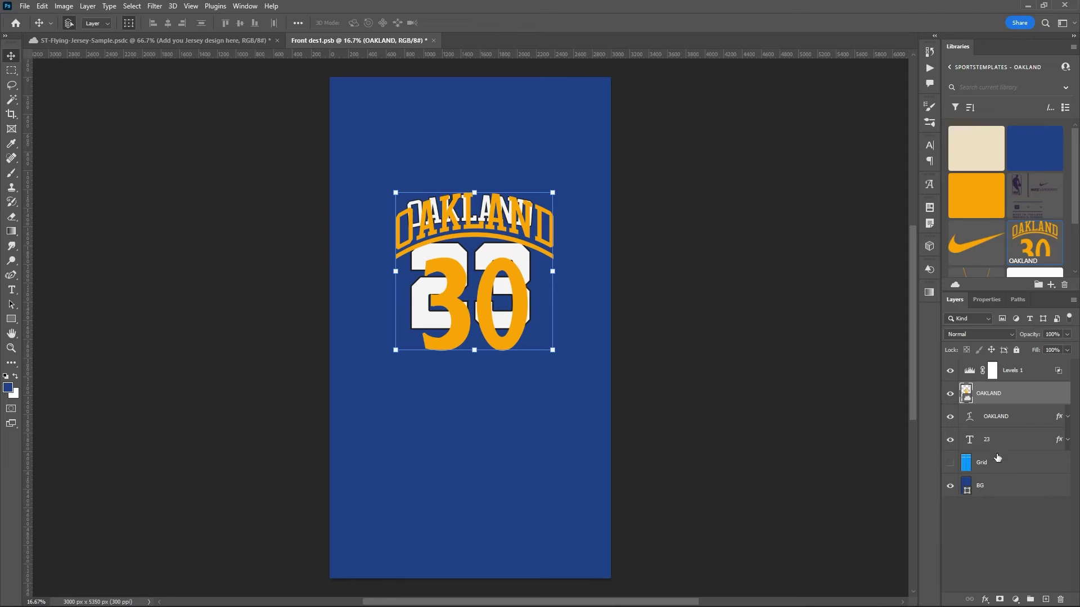
left_click(950, 416)
left_click(950, 440)
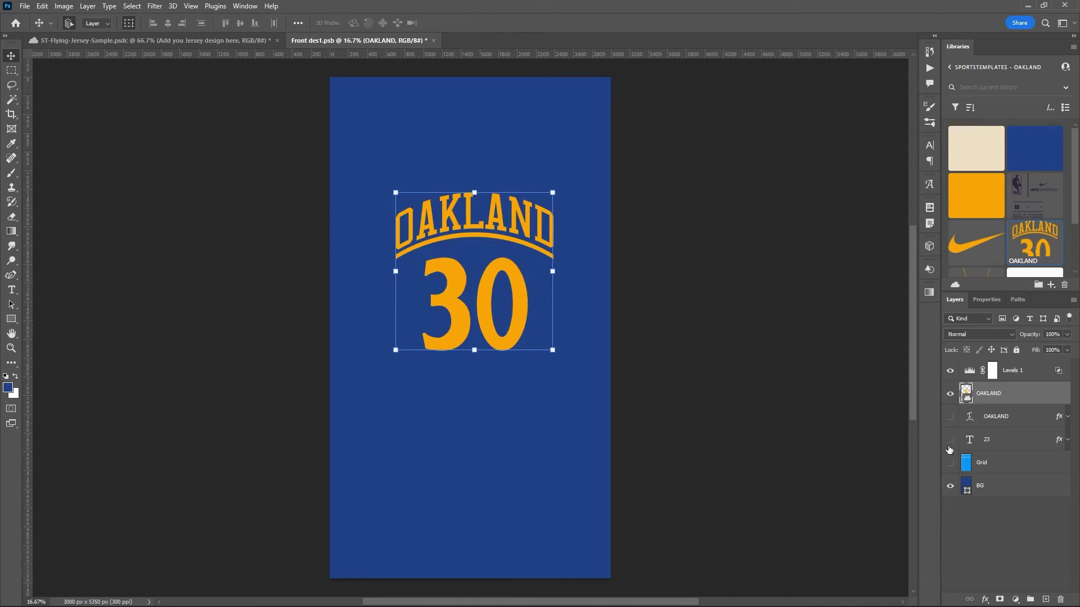
Hide the BG layer, save the smart object, and check the whole jersey in the mockup with nothing selected
left_click(949, 486)
key("ctrl+s")
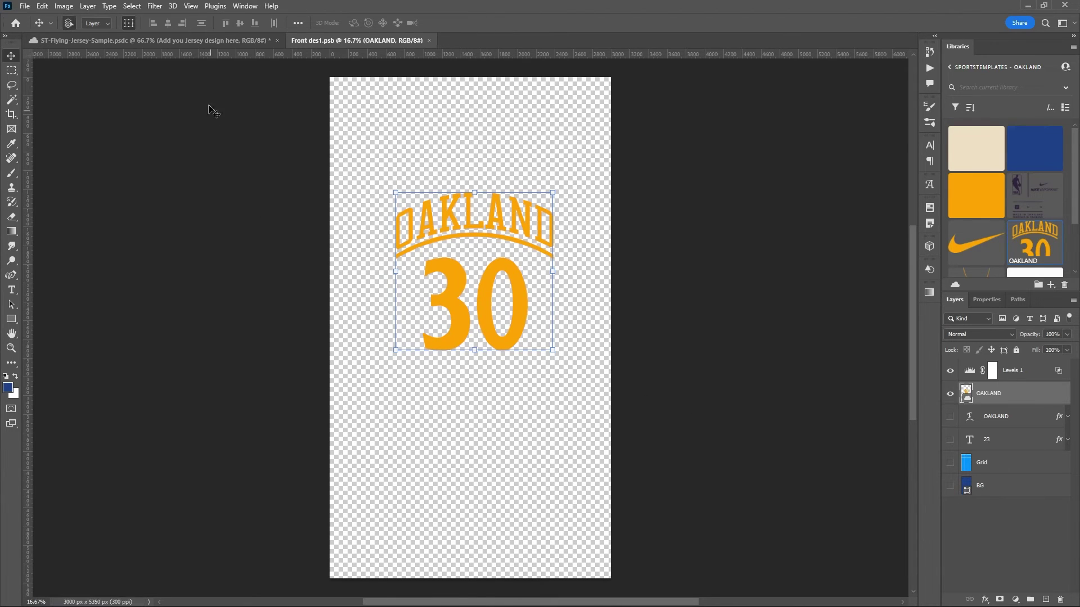
key("ctrl+Tab")
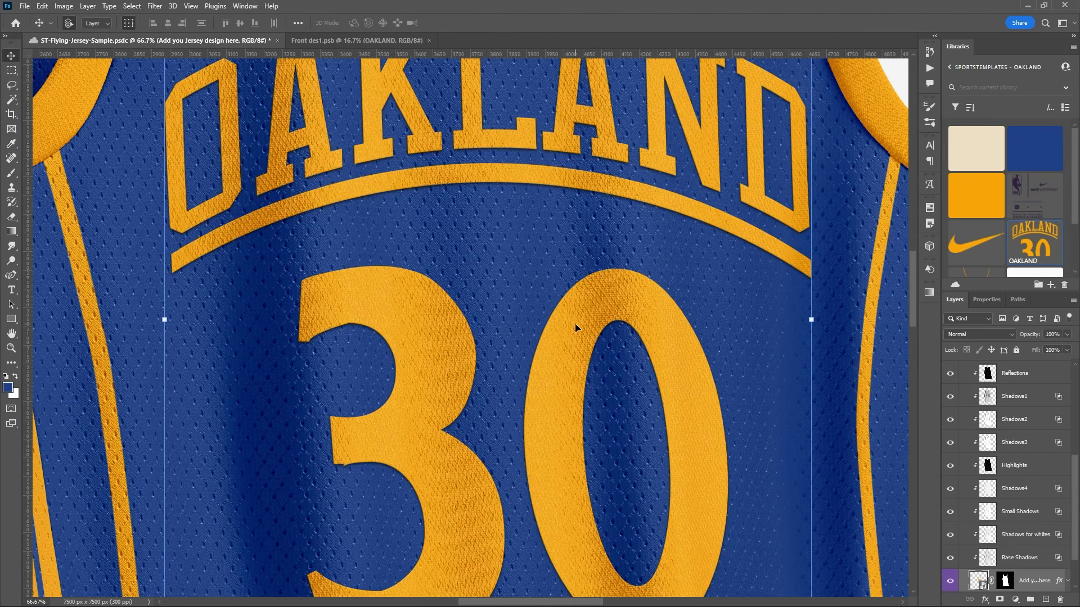
key("ctrl+0")
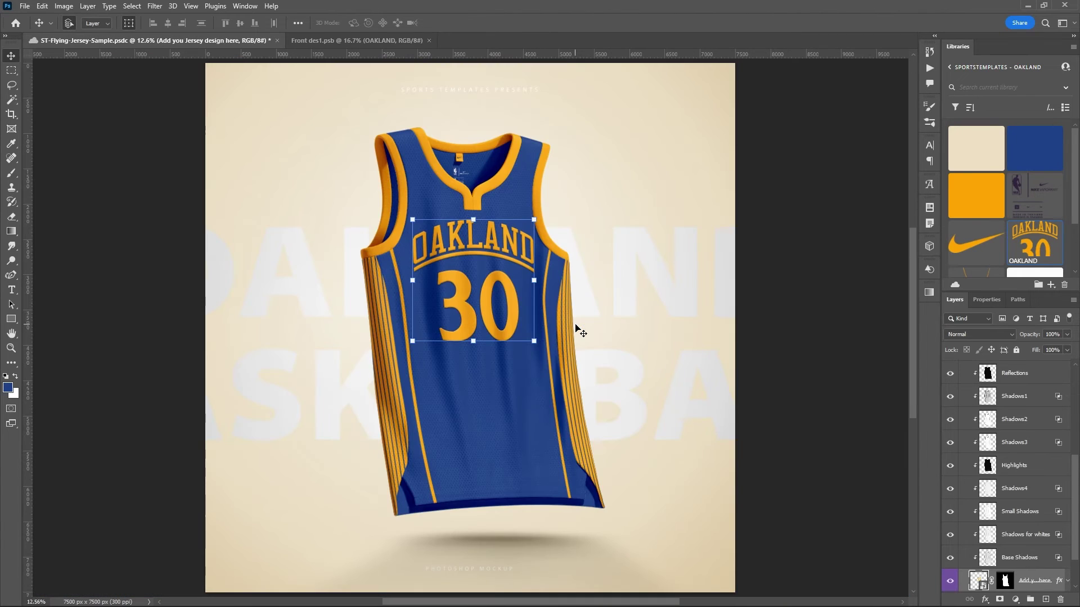
left_click(829, 266)
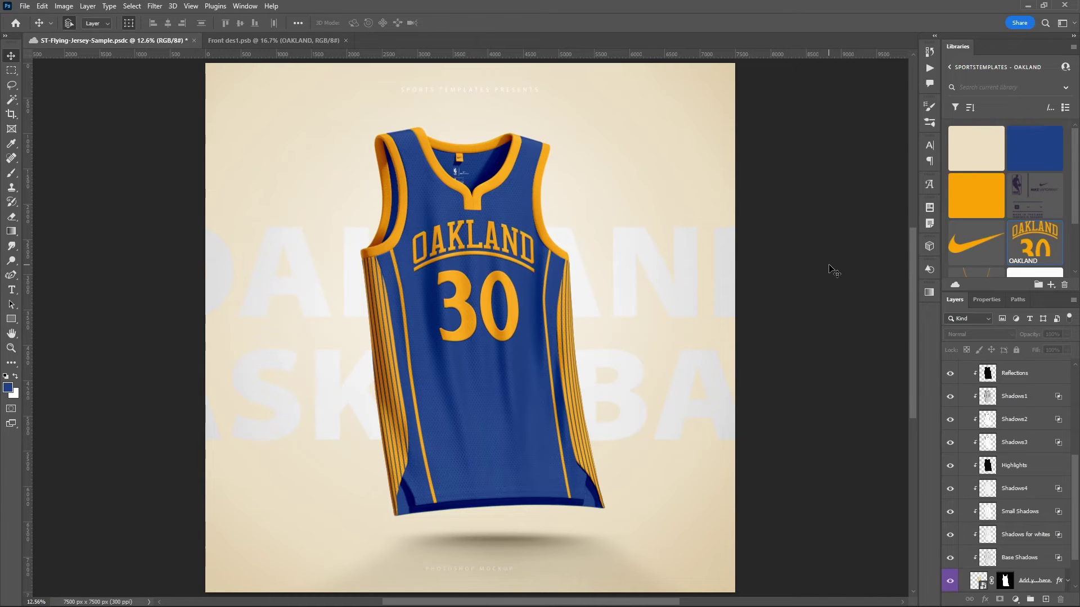
Move the OAKLAND 30 graphic slightly down in the smart object, save it, and inspect the updated front in the mockup
left_click(280, 41)
left_click_drag(486, 290, 488, 295)
key("ctrl+s")
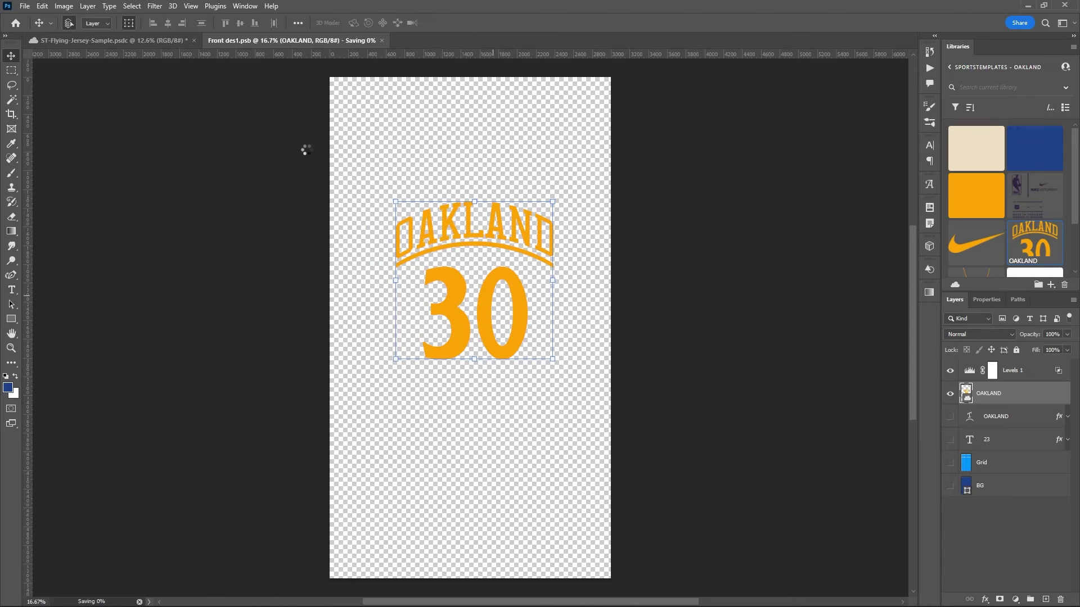
left_click(126, 43)
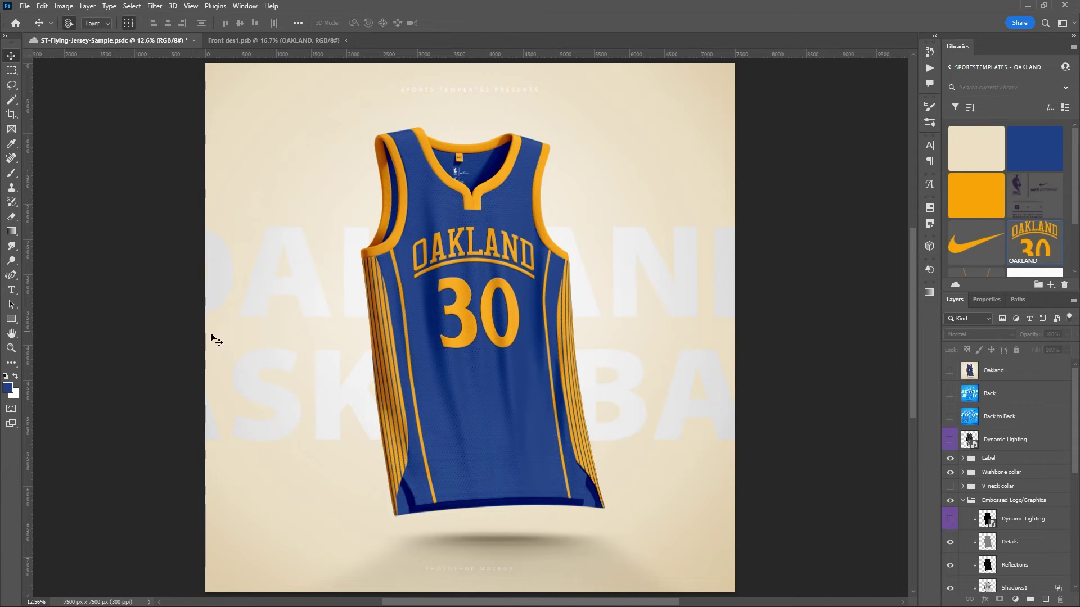
scroll(525, 282, "up", 5)
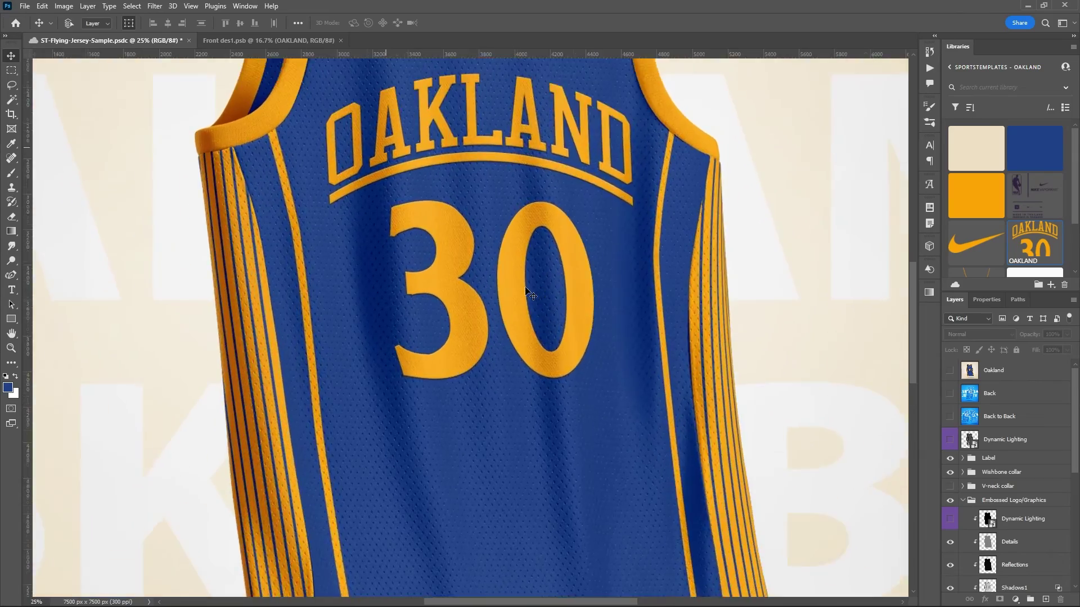
Examine the fabric texture on the 30, the OAKLAND lettering, the collar and the neck label up close
scroll(527, 291, "up", 3)
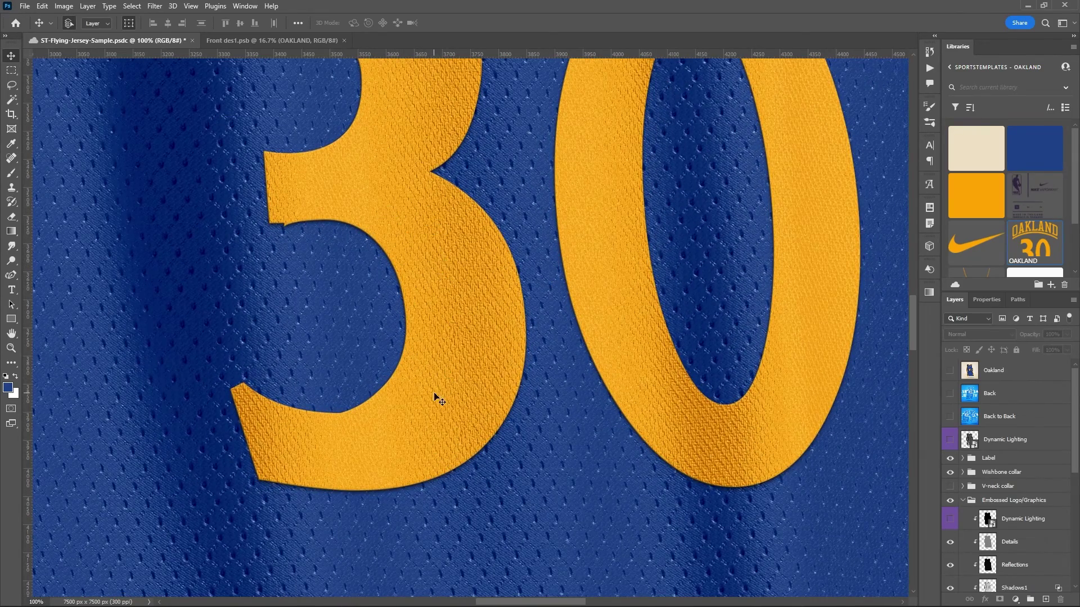
scroll(613, 270, "up", 5)
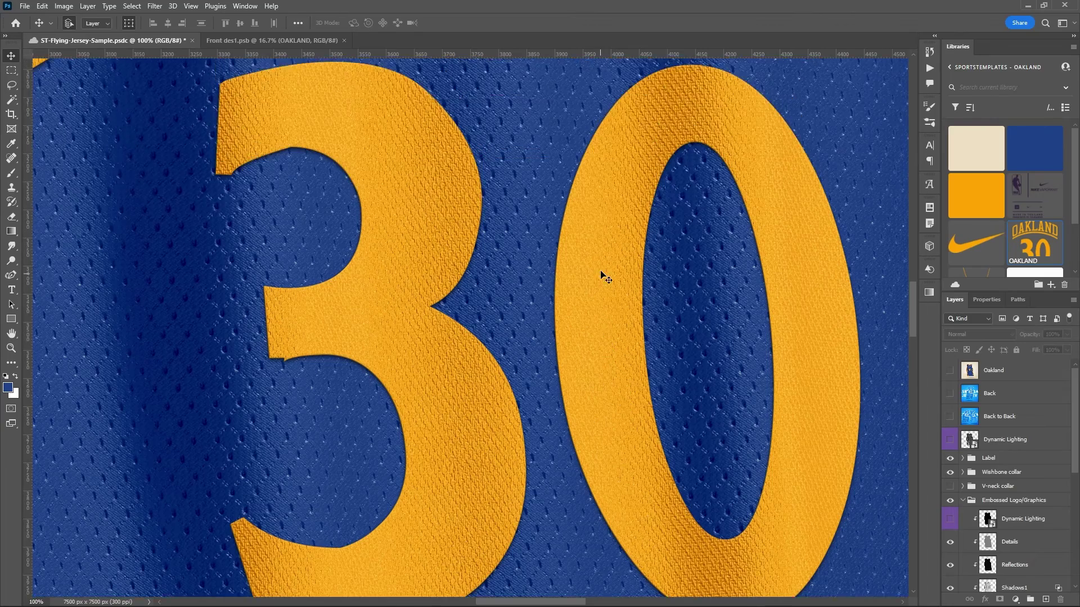
scroll(655, 248, "up", 2)
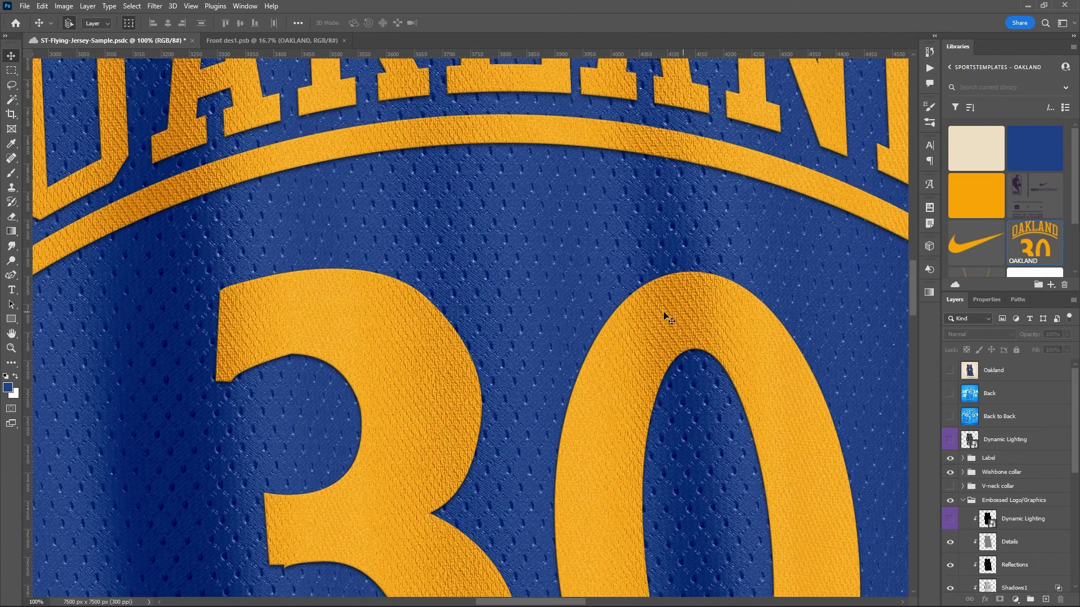
scroll(639, 289, "up", 1)
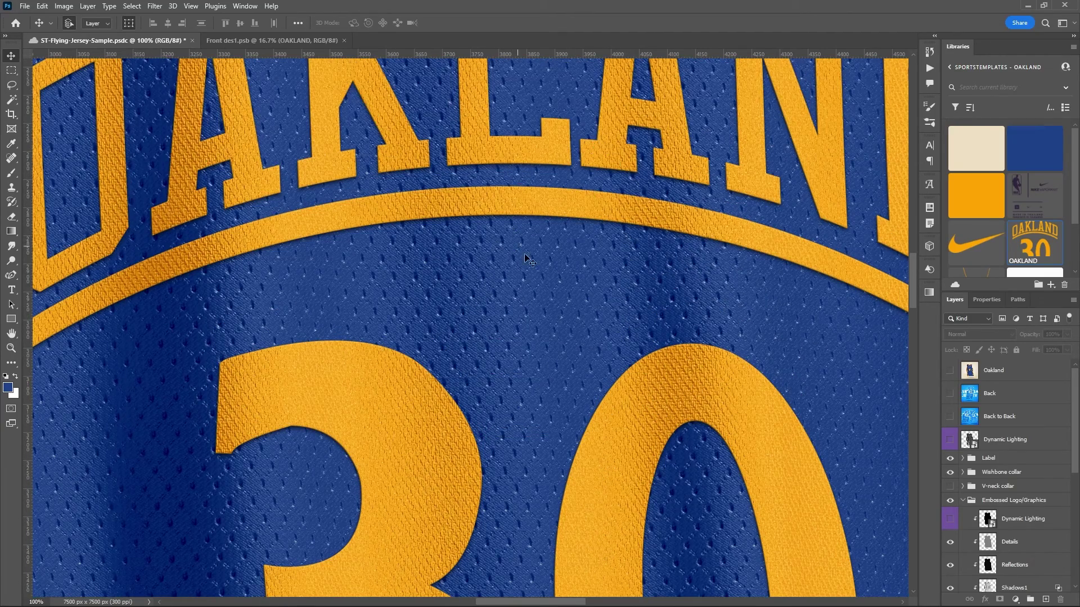
scroll(529, 258, "down", 1)
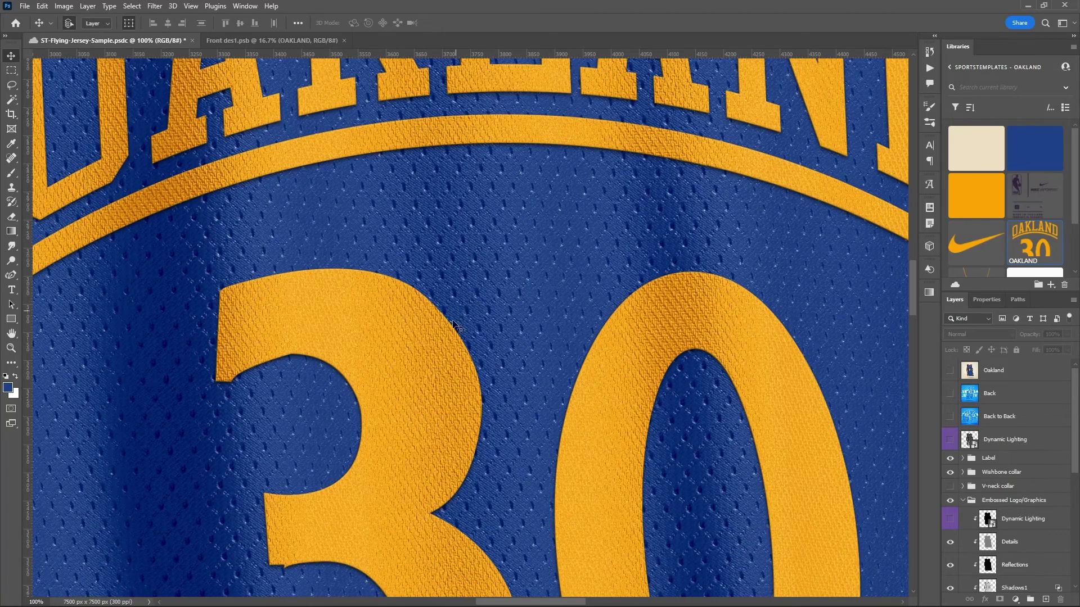
scroll(573, 338, "up", 10)
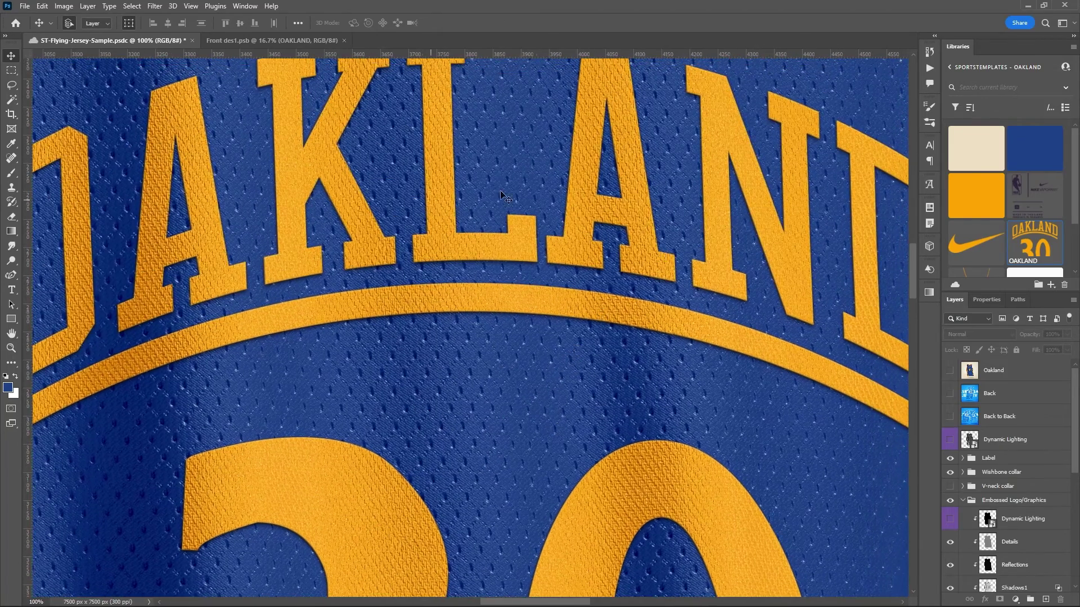
scroll(590, 321, "up", 7)
scroll(591, 322, "left", 5)
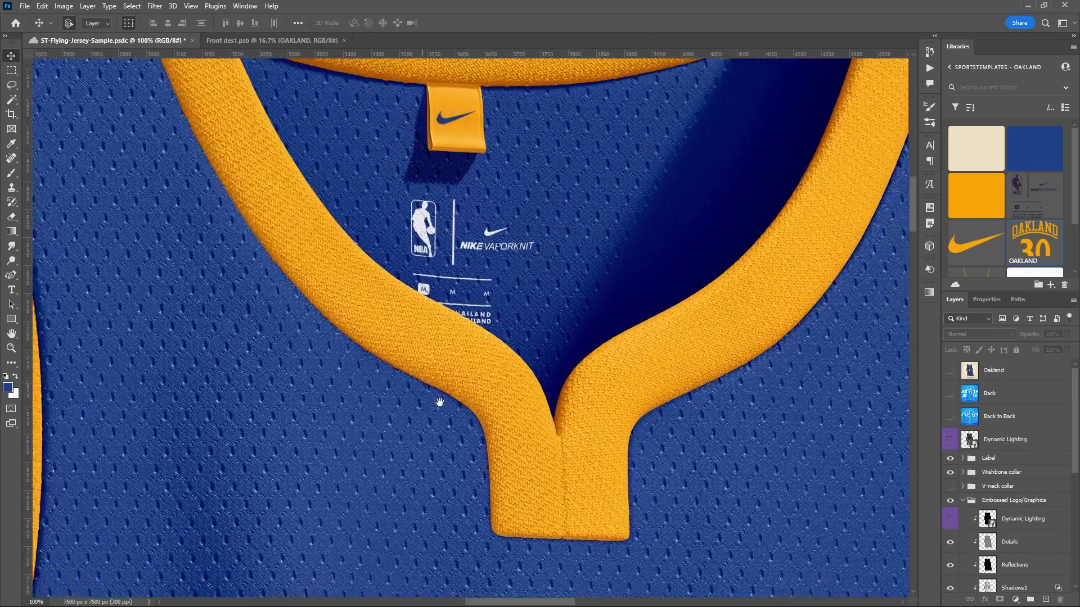
Examine the armhole trim, side stripes and hem up close, and view the whole jersey again
scroll(562, 394, "down", 2)
scroll(478, 360, "left", 5)
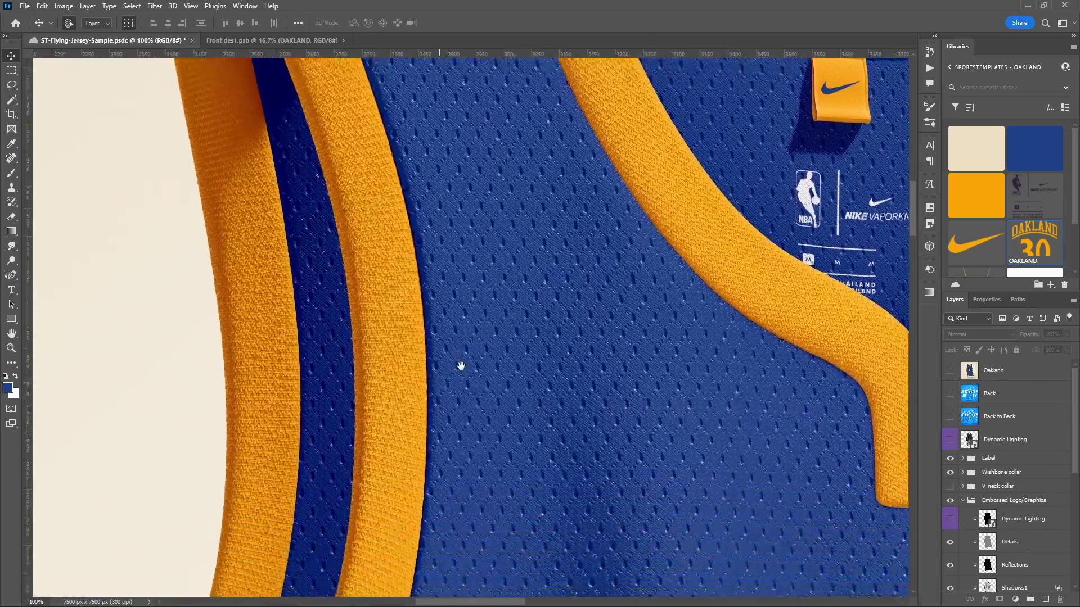
scroll(537, 315, "down", 3)
scroll(540, 268, "down", 7)
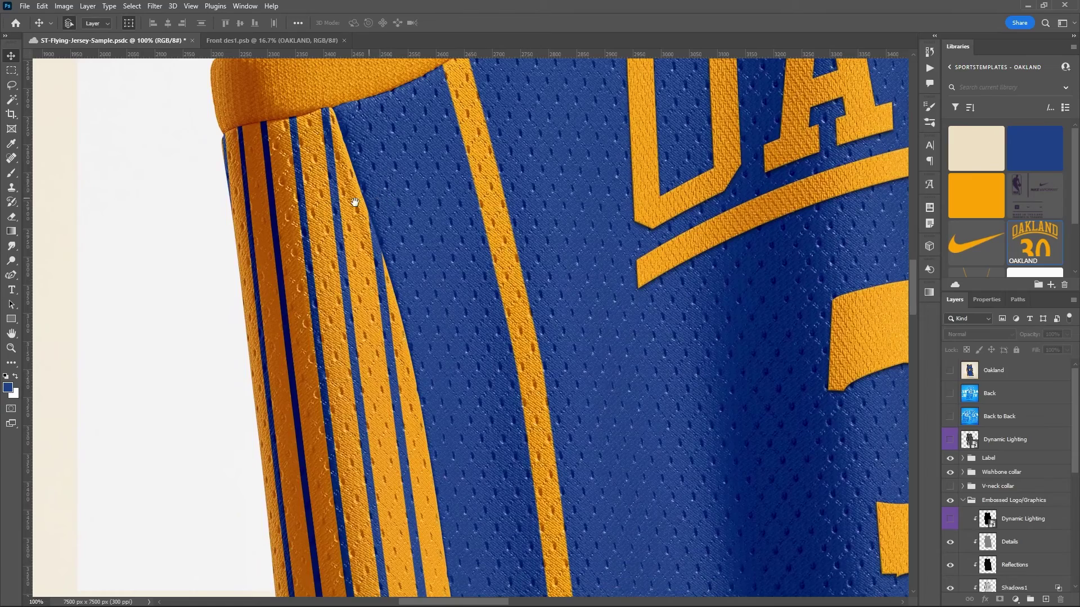
scroll(378, 204, "down", 5)
scroll(413, 312, "down", 5)
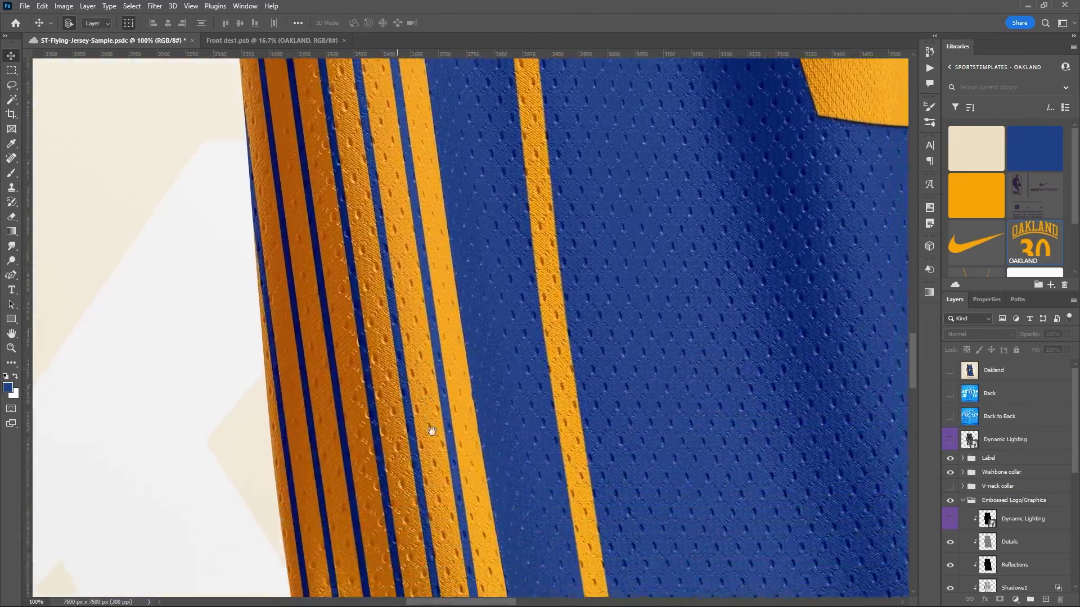
scroll(429, 429, "right", 3)
scroll(526, 276, "down", 5)
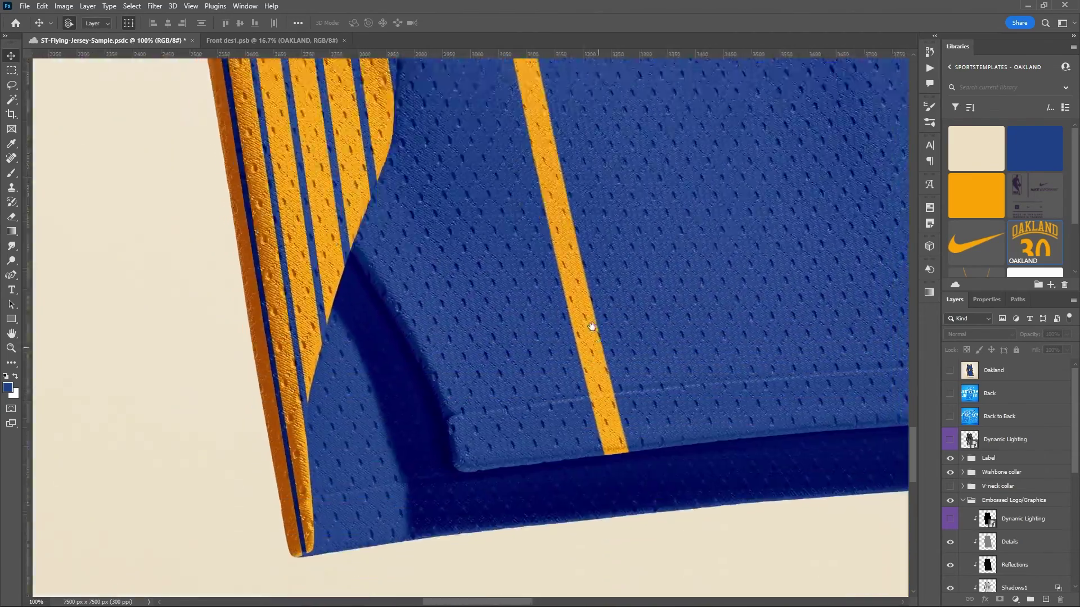
scroll(588, 320, "right", 15)
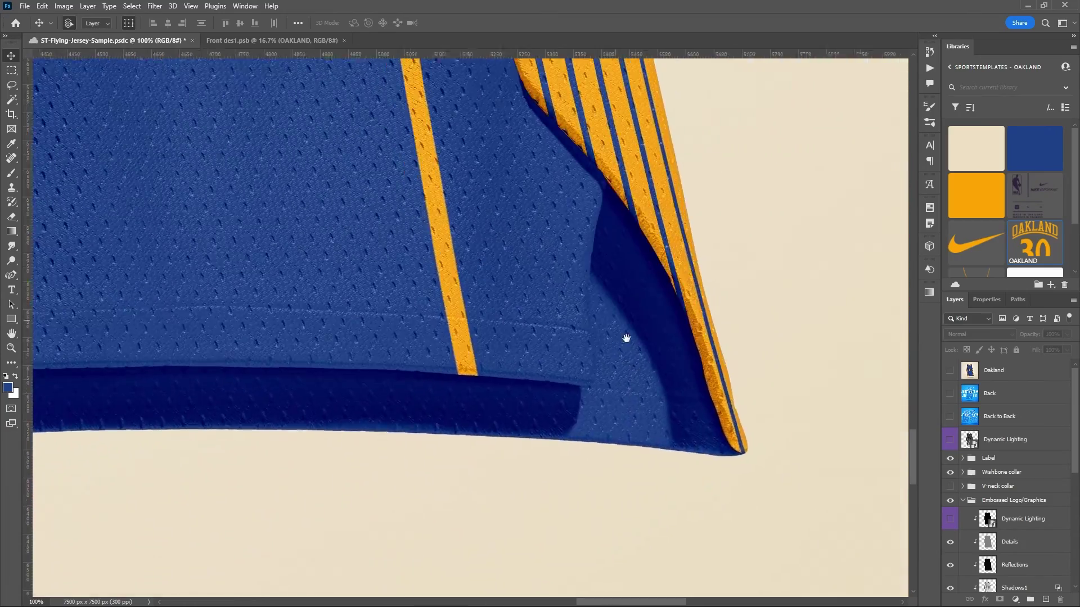
scroll(624, 337, "up", 3)
scroll(521, 301, "left", 2)
key("ctrl+0")
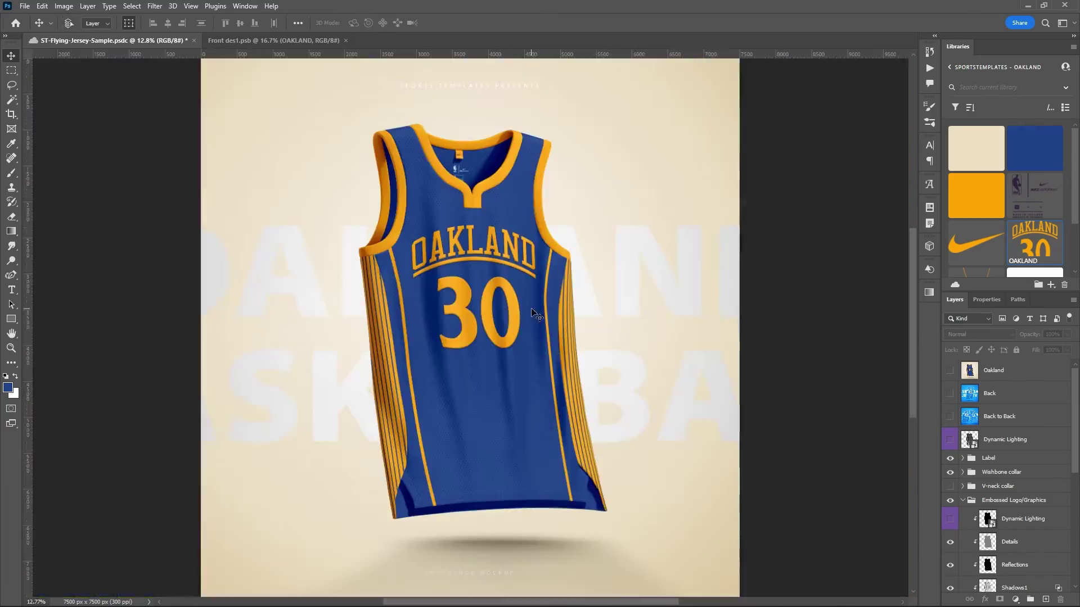
Show the topmost Dynamic Lighting layer, close the Front des1 document, and open that layer's smart object
mouse_move(684, 604)
left_click(1006, 445)
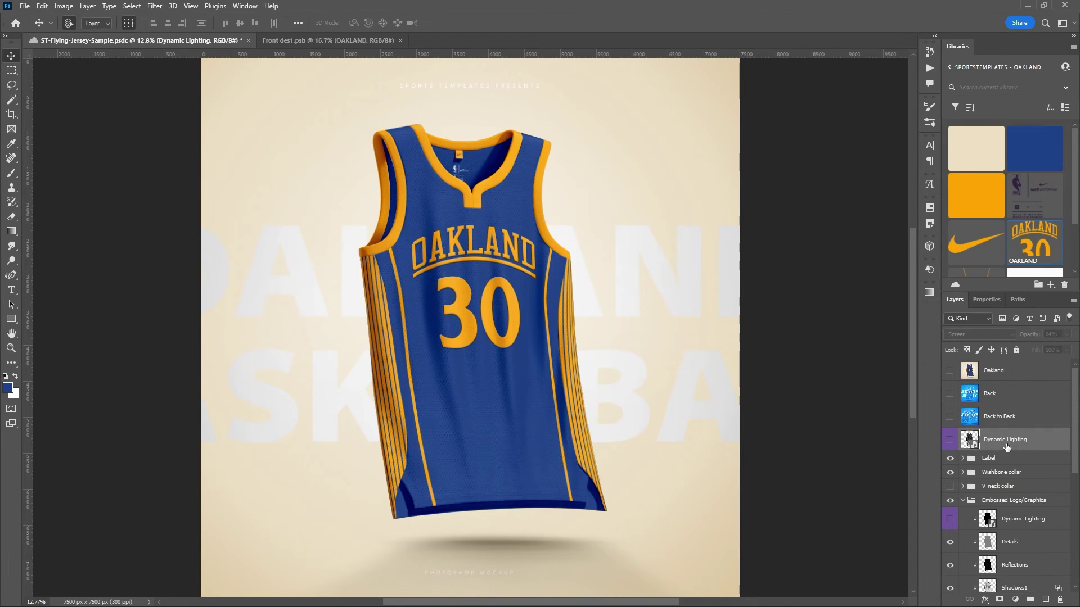
left_click(951, 441)
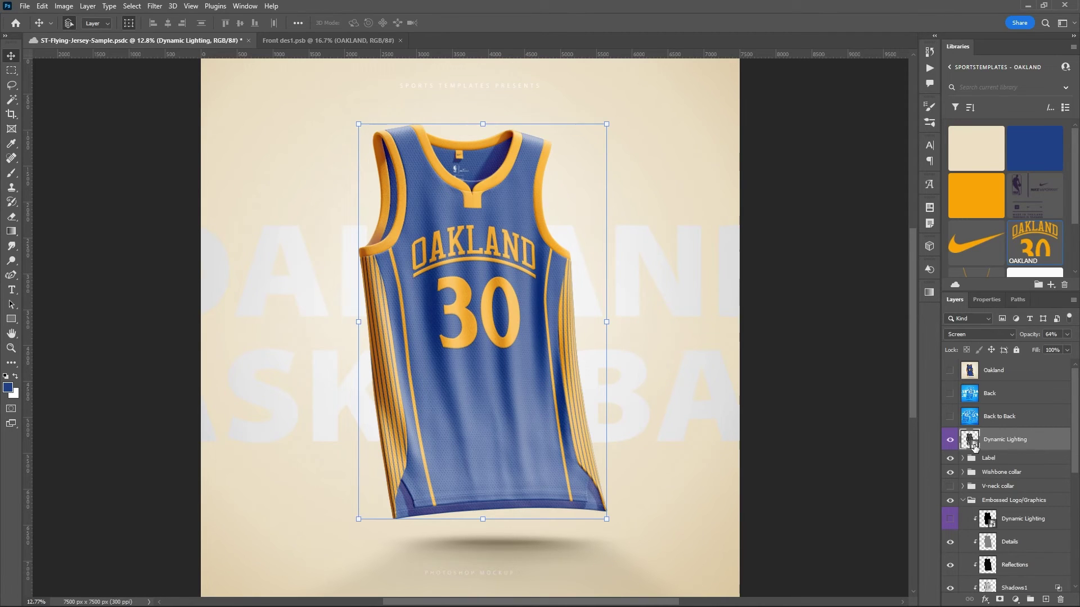
left_click(400, 40)
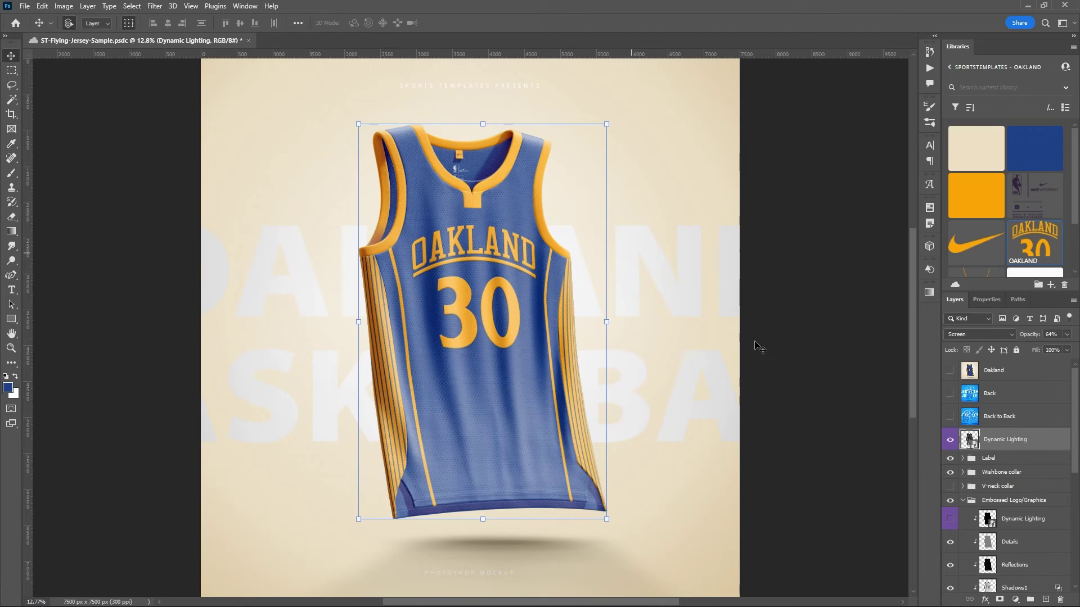
double_click(970, 441)
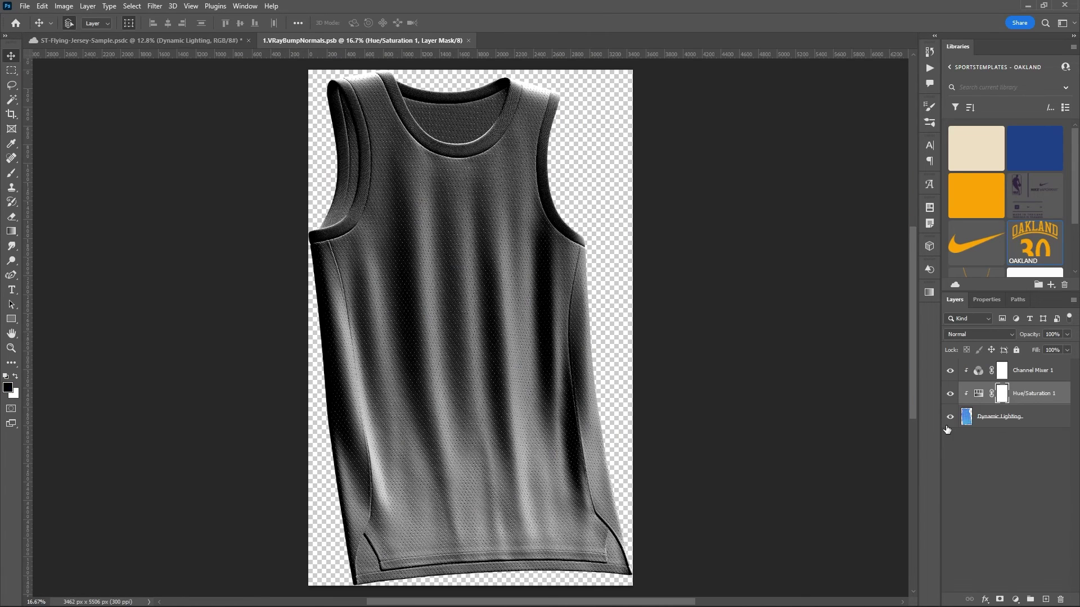
Set the Hue/Saturation 1 adjustment to hue +26, saturation 0 and lightness -28
left_click(978, 394)
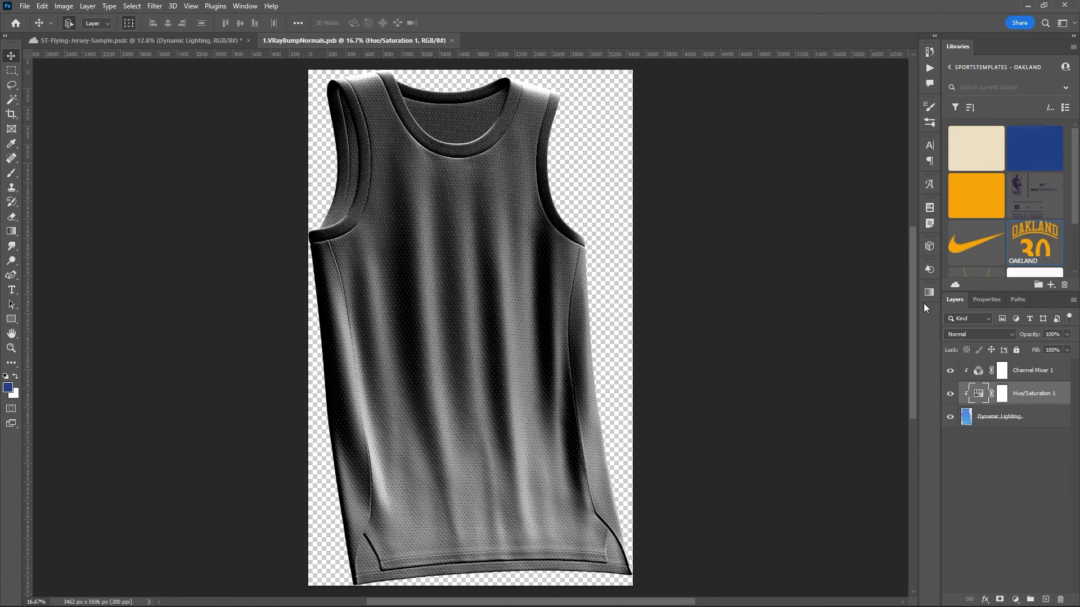
left_click(979, 299)
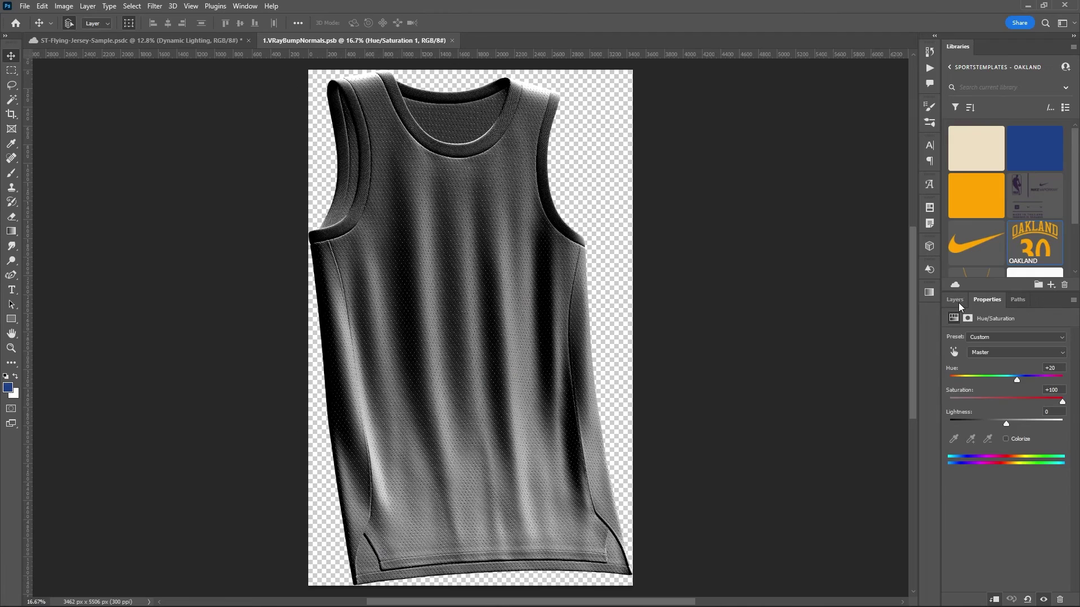
mouse_move(1016, 380)
left_mouse_down()
mouse_move(951, 380)
mouse_move(1065, 380)
mouse_move(950, 380)
mouse_move(1069, 385)
mouse_move(956, 381)
left_mouse_up()
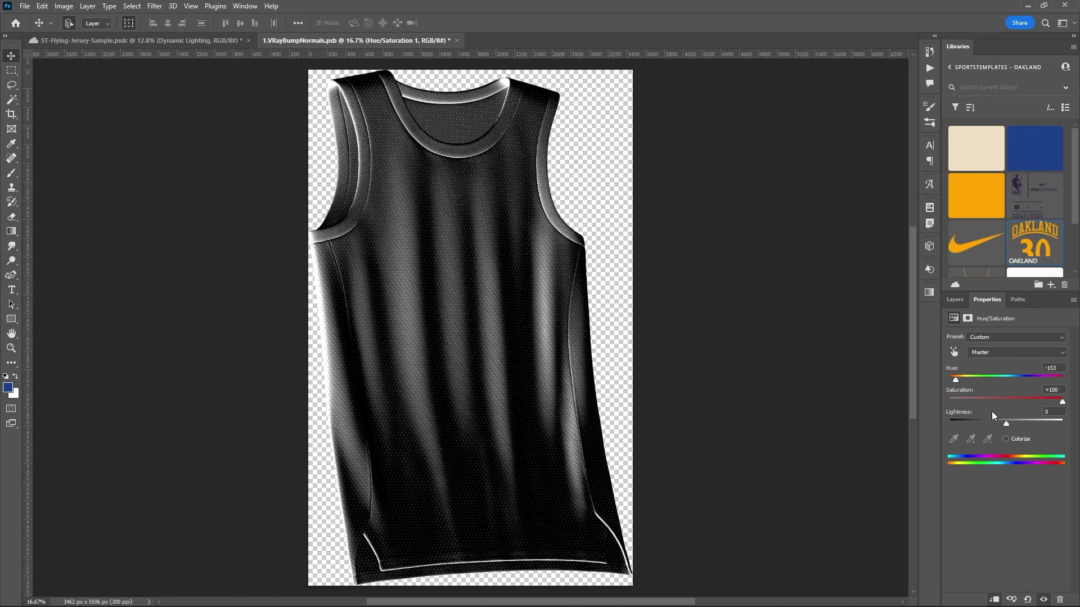
left_click_drag(1061, 403, 957, 382)
mouse_move(1003, 423)
left_mouse_down()
mouse_move(1038, 422)
mouse_move(980, 421)
mouse_move(1024, 422)
mouse_move(990, 420)
left_mouse_up()
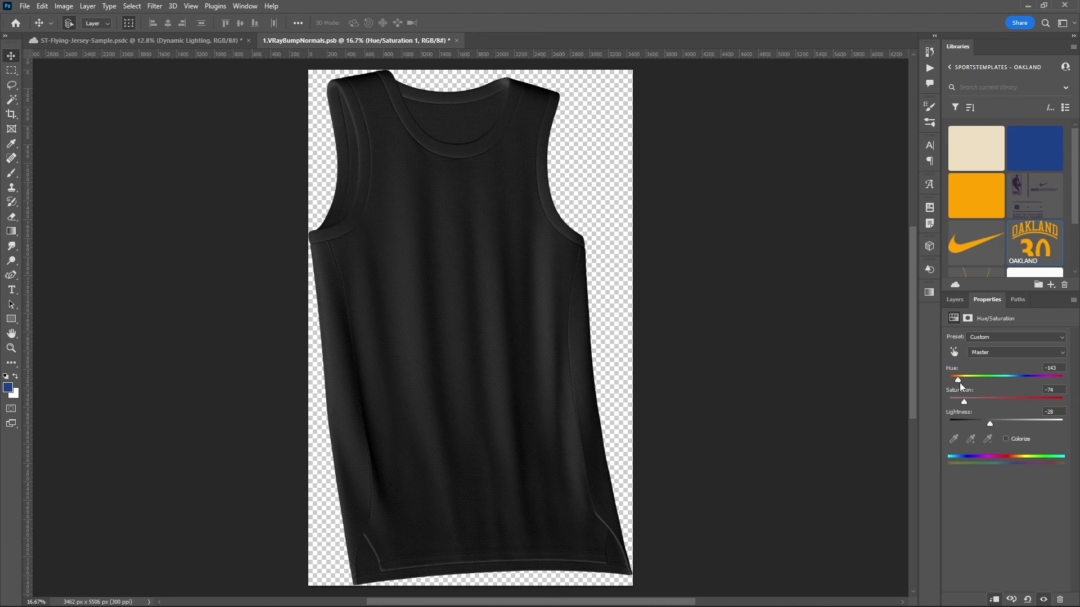
left_click_drag(959, 382, 1023, 384)
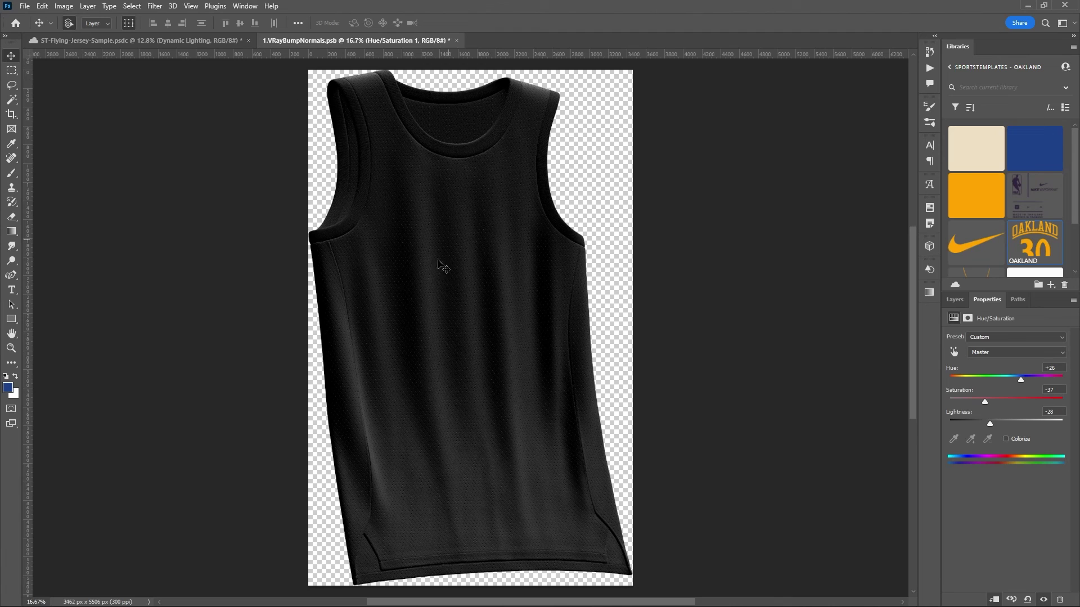
left_click_drag(986, 401, 1010, 402)
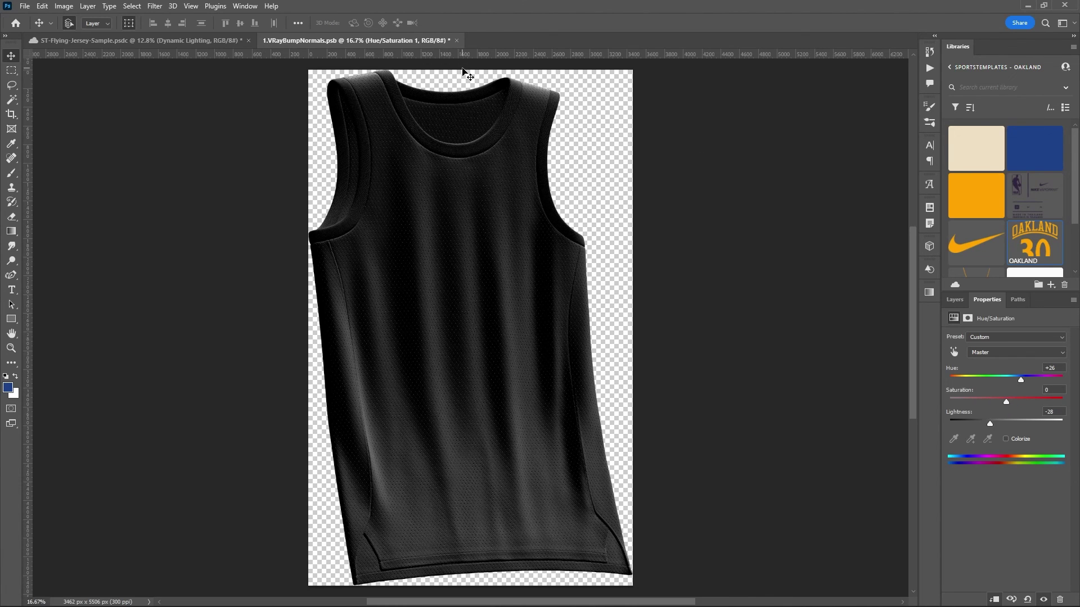
Save the Dynamic Lighting smart object and return to the jersey mockup's layers
key("ctrl+s")
left_click(202, 43)
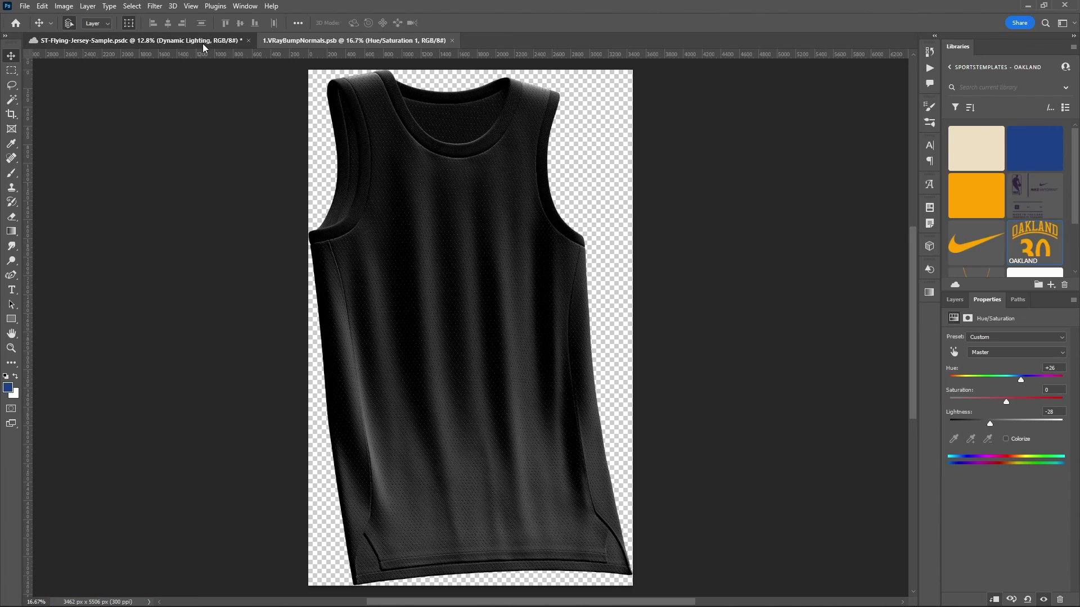
left_click(955, 299)
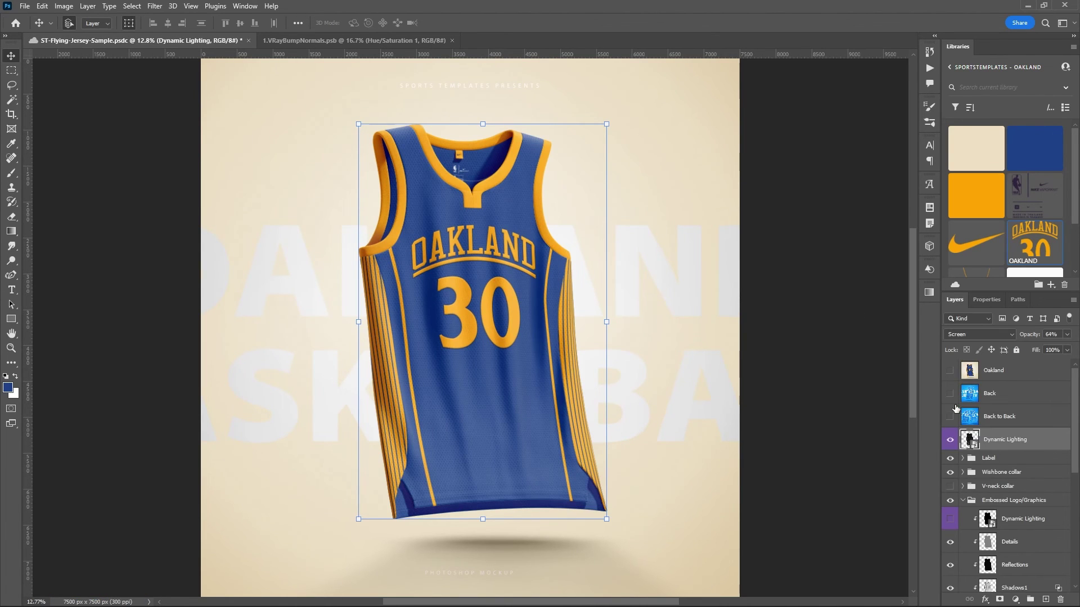
Compare the jersey with and without the topmost Dynamic Lighting layer, leaving it visible and nothing selected
left_click(949, 441)
left_click(949, 443)
left_click(950, 443)
left_click(950, 443)
left_click(951, 444)
left_click(951, 446)
left_click(851, 325)
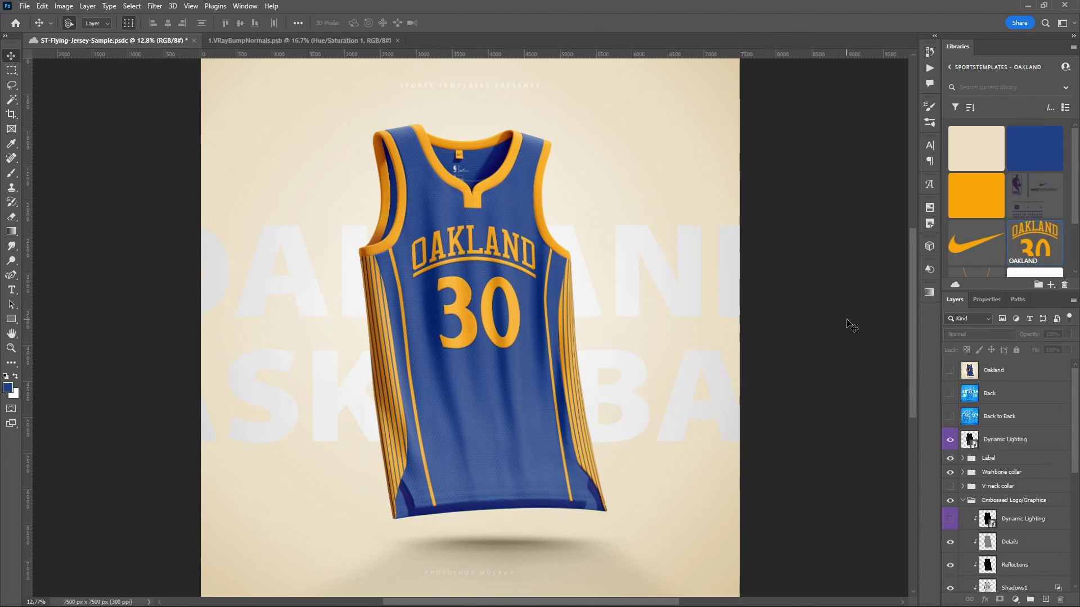